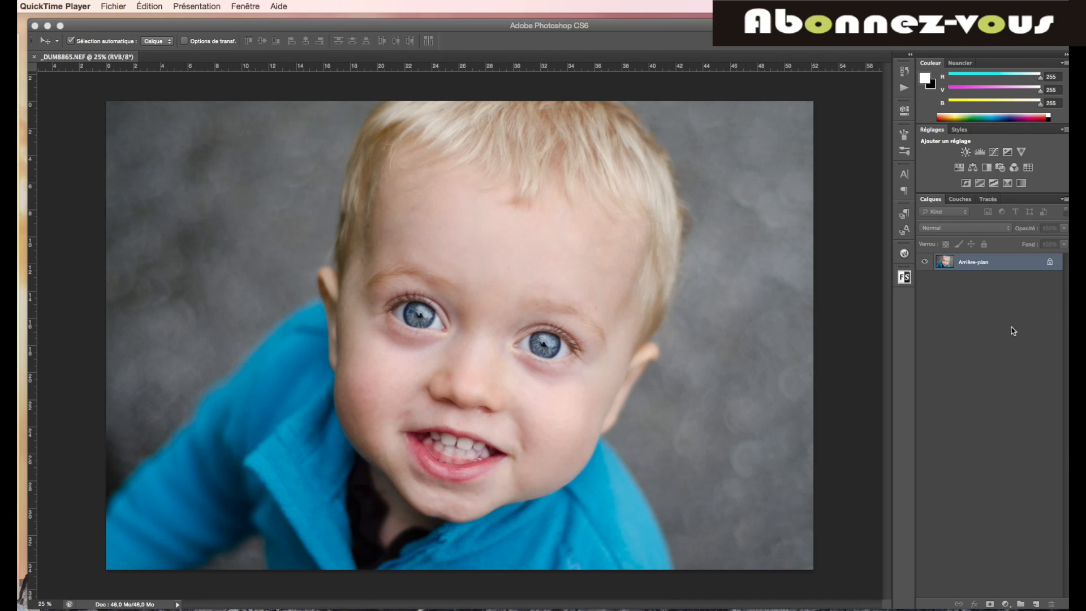
# Step: Convert the locked Arrière-plan background into an editable layer named Calque 0
pyautogui.click(1052, 265)
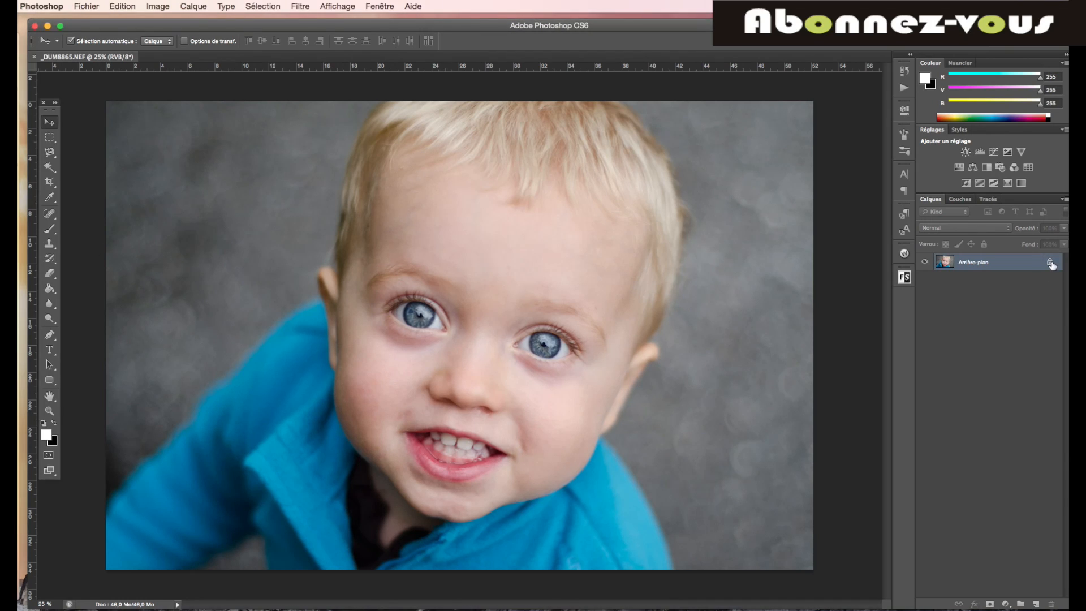
pyautogui.doubleClick(1052, 264)
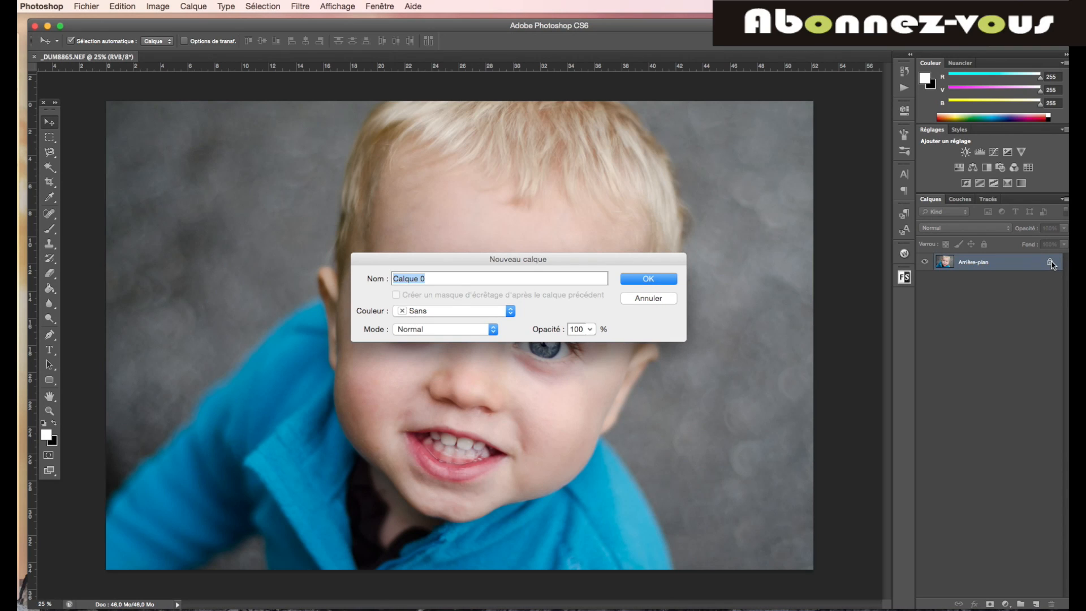
pyautogui.click(647, 278)
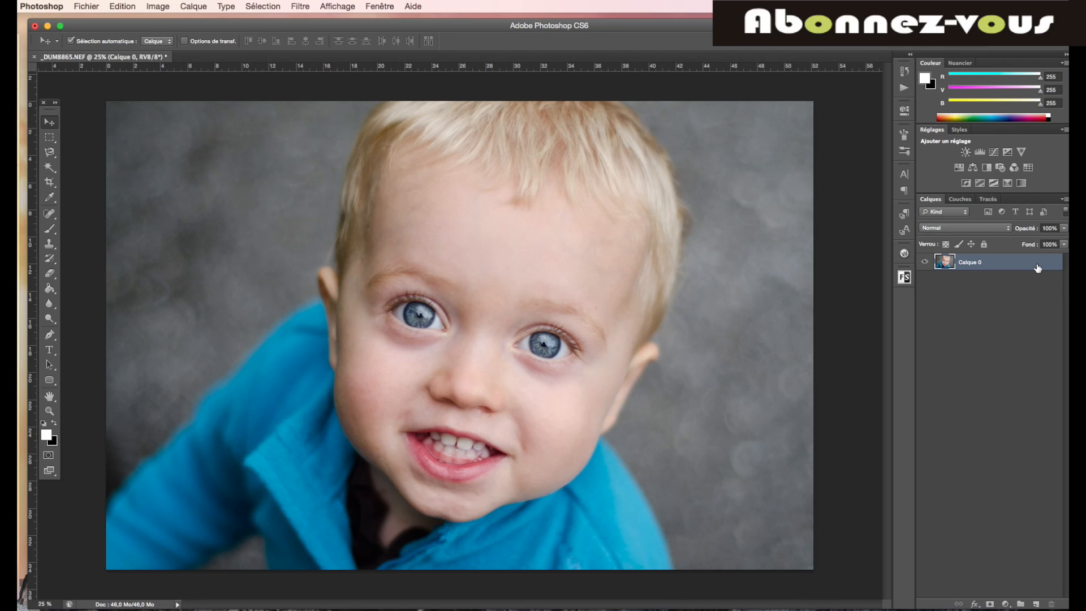
# Step: Convert Calque 0 to black and white with the Désaturation adjustment
pyautogui.click(168, 9)
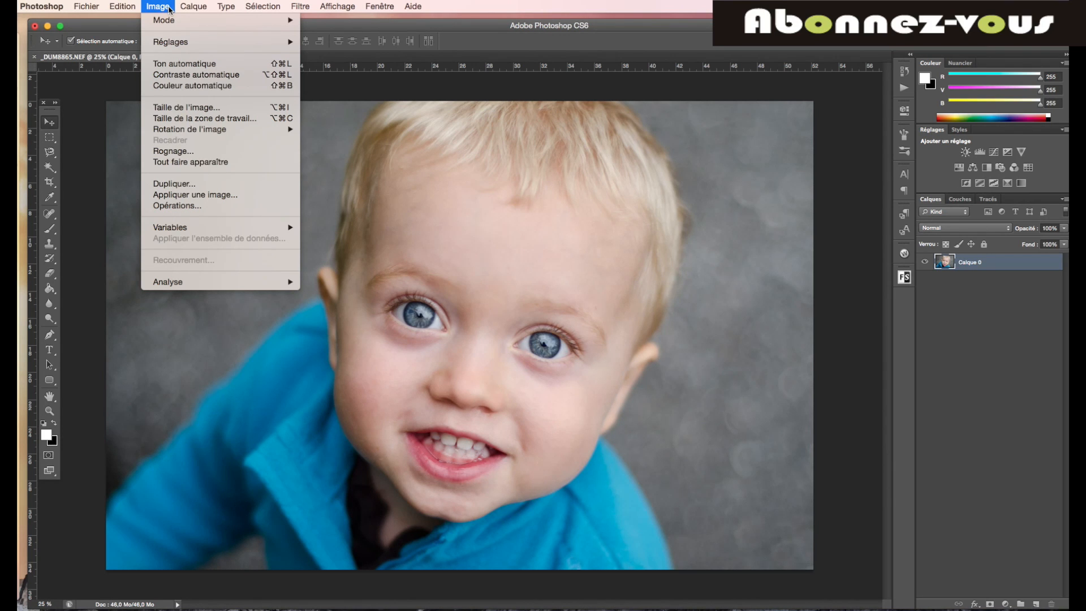
pyautogui.moveTo(177, 47)
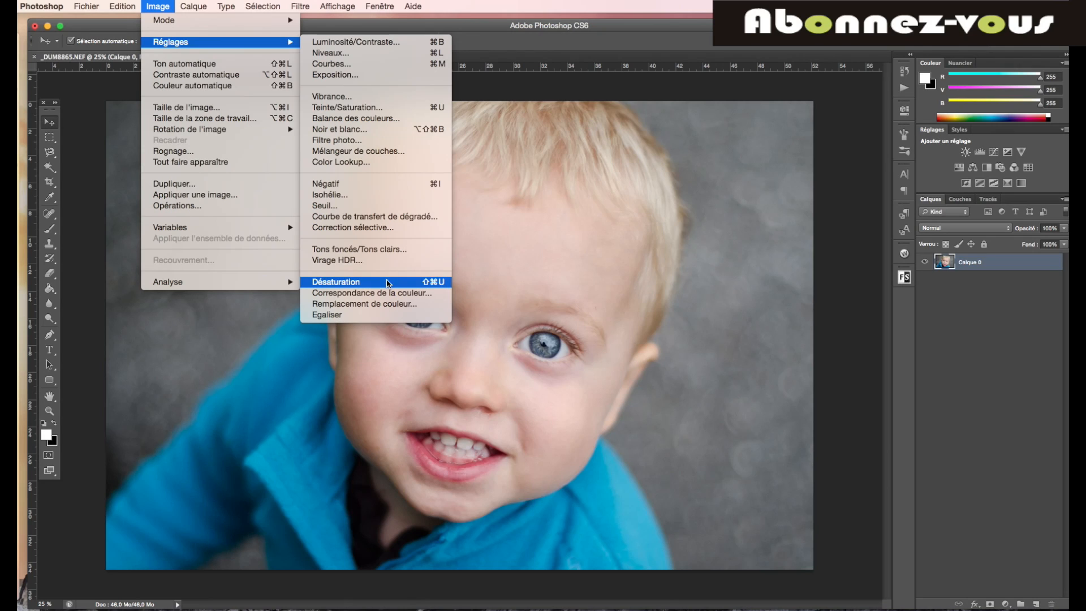
pyautogui.click(352, 283)
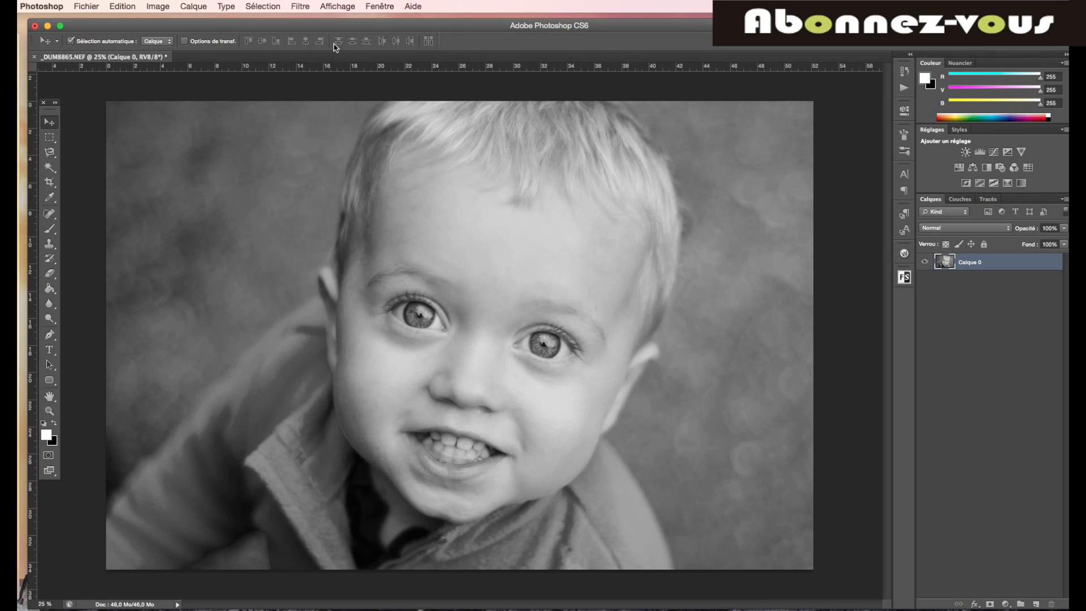
# Step: Try the Accentuation filter on Calque 0 with a 70 % gain, testing a 407.4-pixel radius and returning it to 1.9 pixels
pyautogui.click(301, 6)
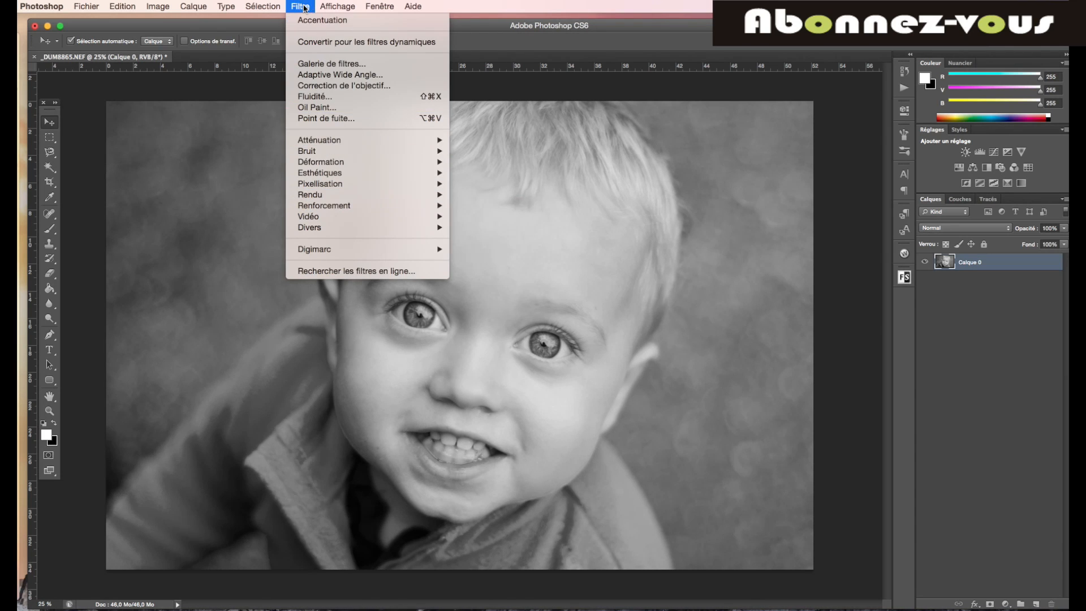
pyautogui.moveTo(384, 207)
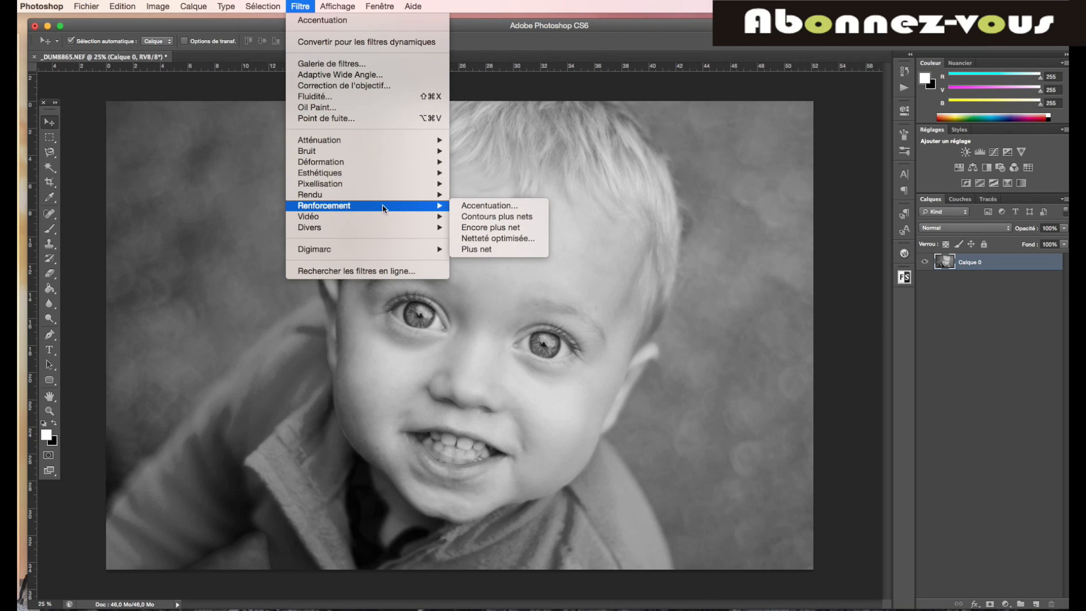
pyautogui.click(482, 209)
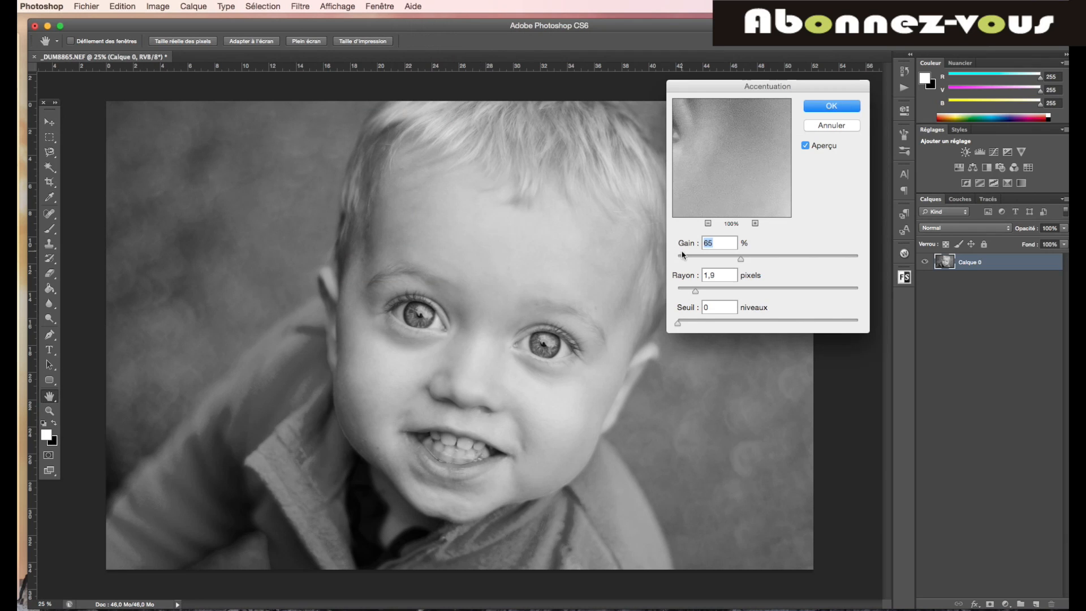
pyautogui.click(780, 255)
pyautogui.click(722, 256)
pyautogui.click(801, 257)
pyautogui.click(831, 257)
pyautogui.moveTo(831, 260); pyautogui.dragTo(746, 258)
pyautogui.moveTo(696, 290); pyautogui.dragTo(835, 296)
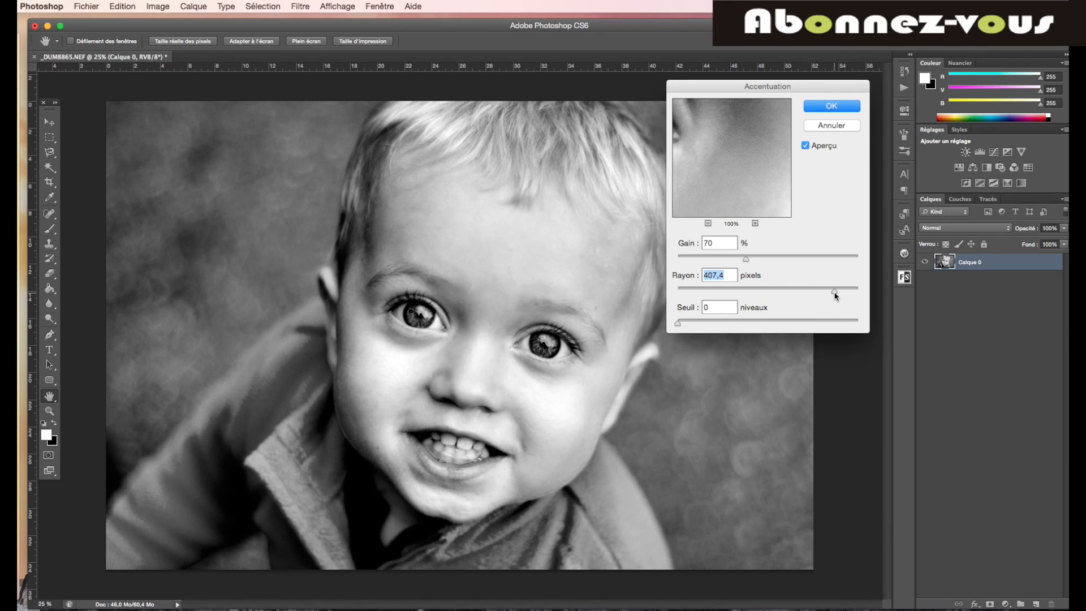
pyautogui.click(695, 288)
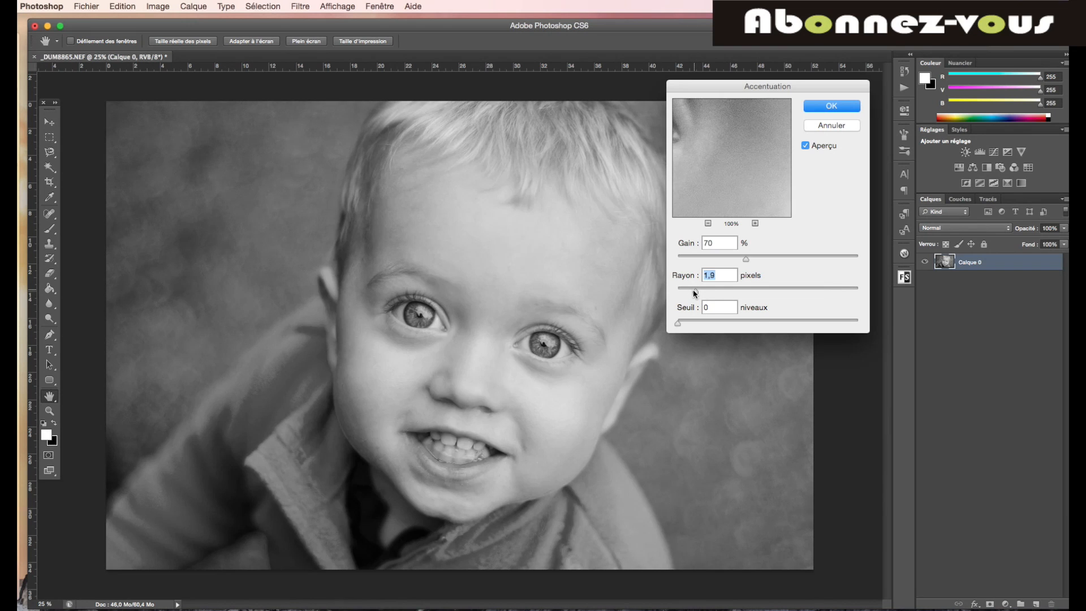
# Step: Apply the Accentuation filter to Calque 0 with an 89 % gain and 1.9-pixel radius, and undo it
pyautogui.moveTo(746, 258); pyautogui.dragTo(767, 261)
pyautogui.click(696, 290)
pyautogui.moveTo(695, 290); pyautogui.dragTo(697, 293)
pyautogui.click(830, 108)
pyautogui.press('v')
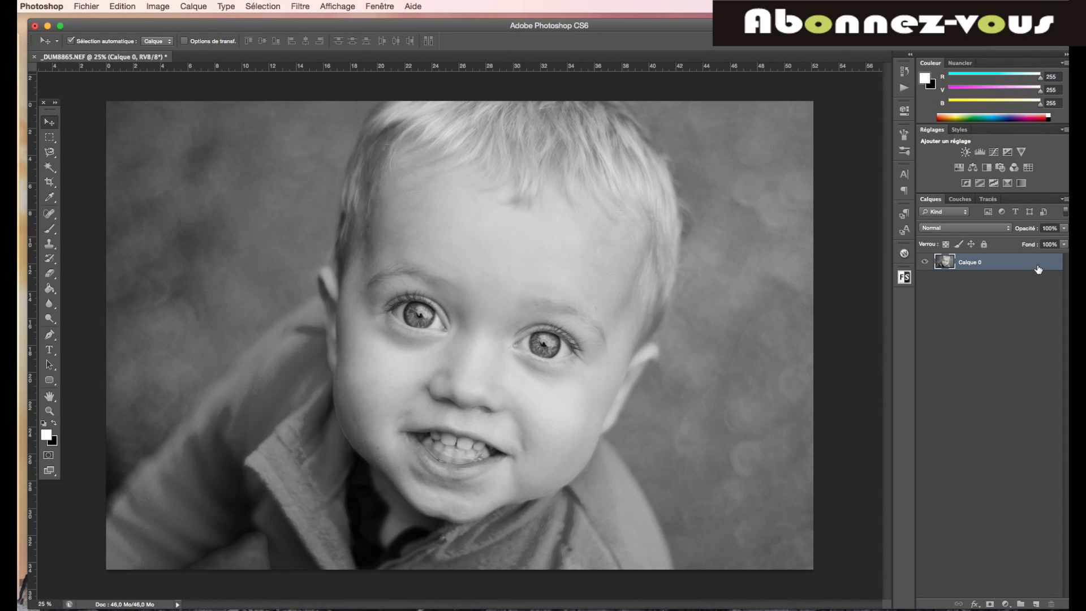
pyautogui.click(112, 7)
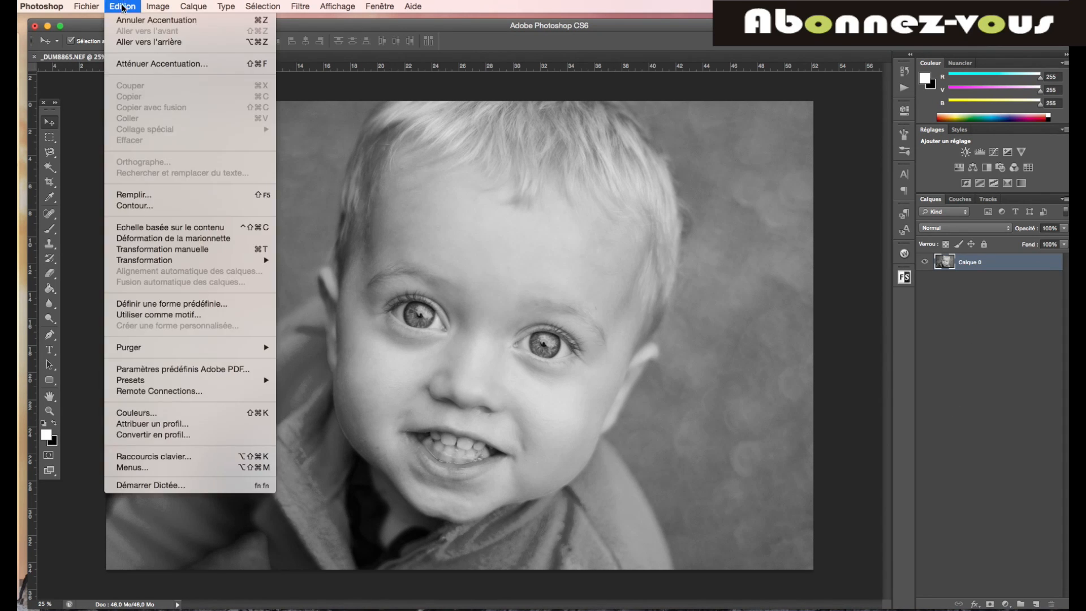
pyautogui.click(138, 43)
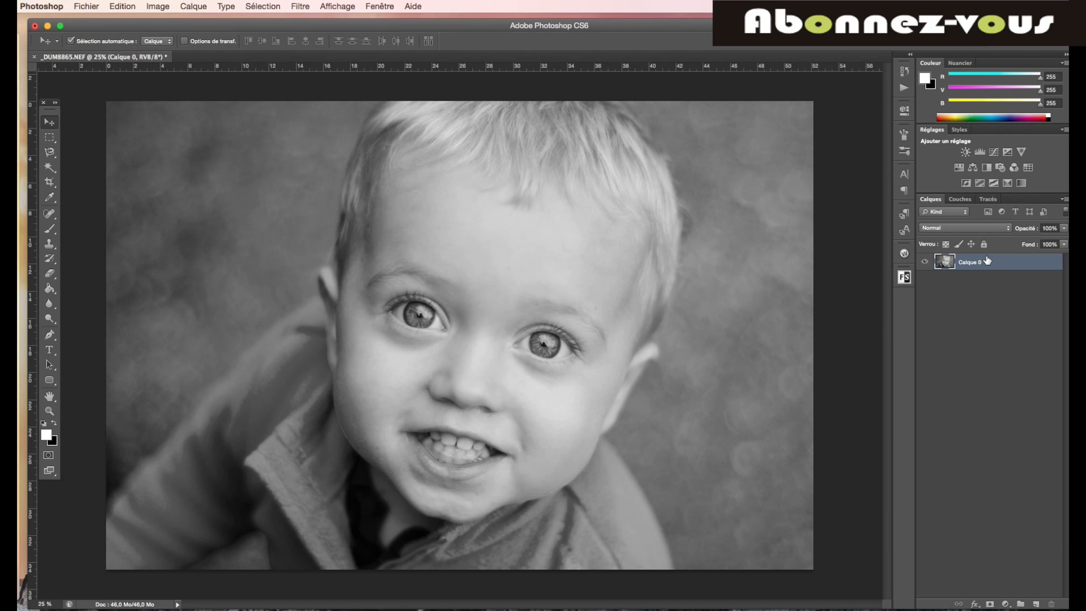
# Step: Duplicate Calque 0 and sharpen the copy with the Accentuation filter, using a gain slightly above 89 % and a 1.9-pixel radius
pyautogui.press('super+j')
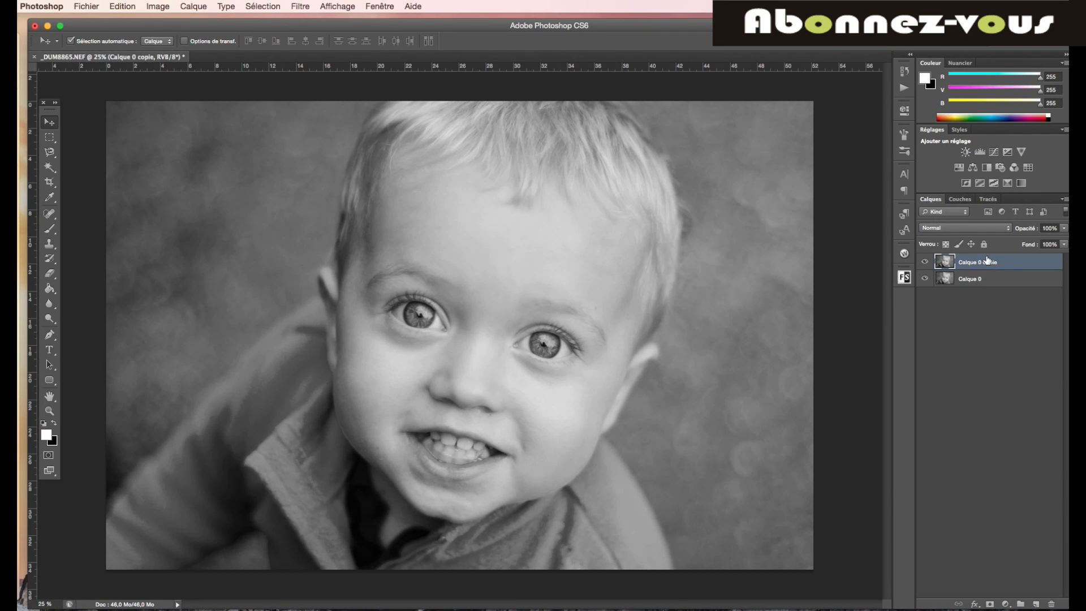
pyautogui.click(301, 6)
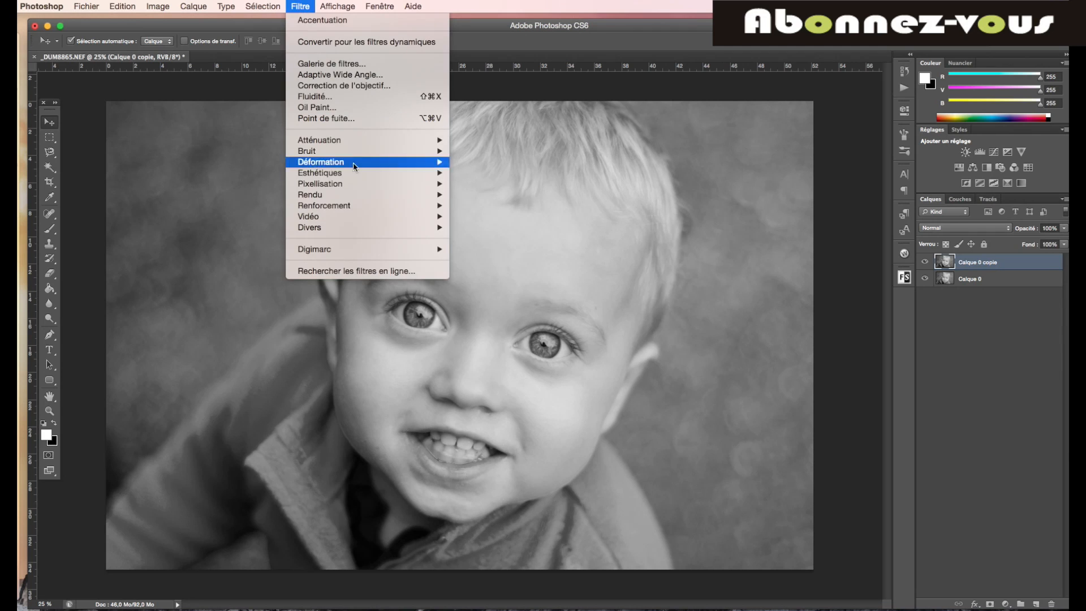
pyautogui.moveTo(373, 205)
pyautogui.click(498, 207)
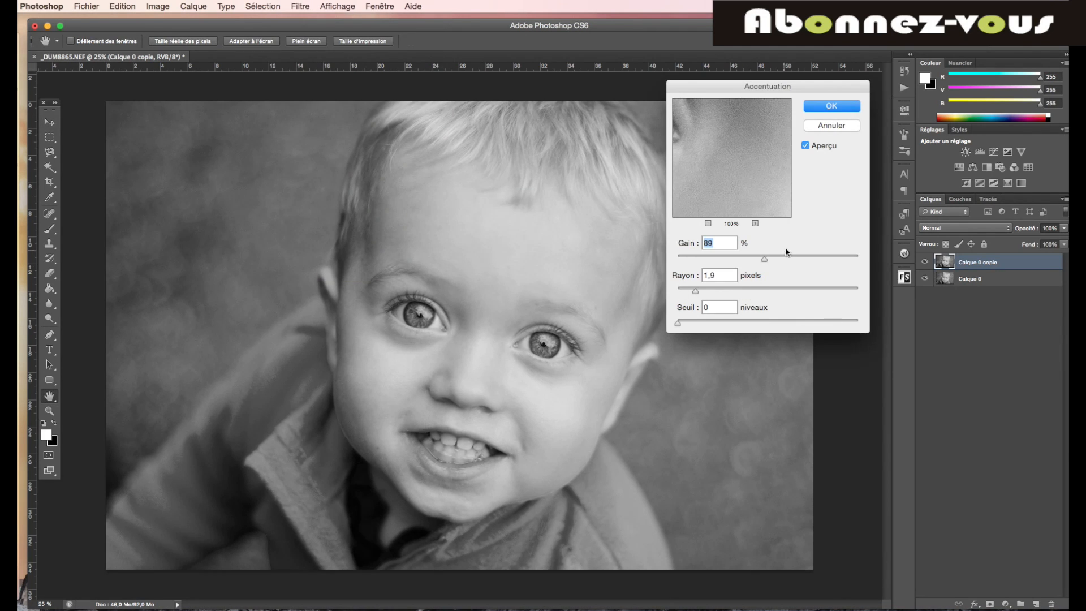
pyautogui.moveTo(765, 259); pyautogui.dragTo(770, 260)
pyautogui.click(820, 106)
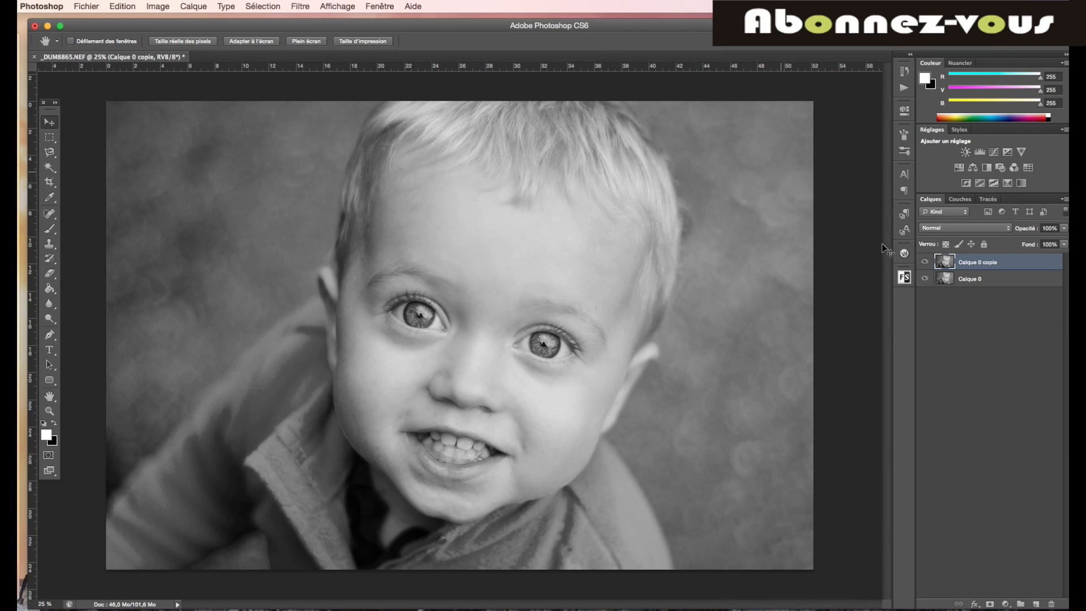
# Step: Compare the image with and without the sharpened copy, and merge the copy with Calque 0 into a single layer
pyautogui.click(926, 263)
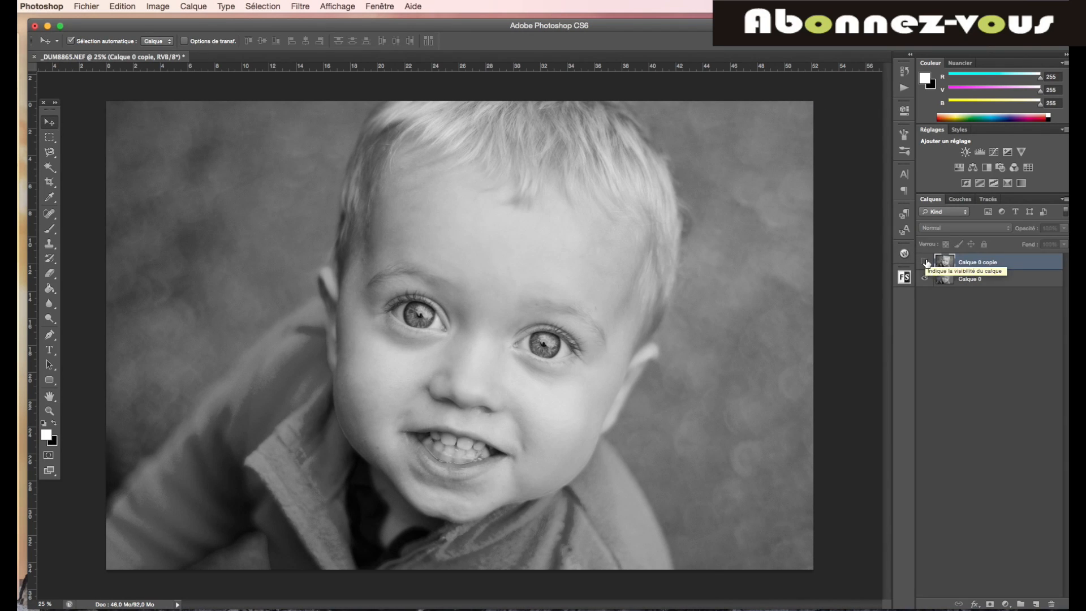
pyautogui.click(926, 263)
pyautogui.click(926, 263)
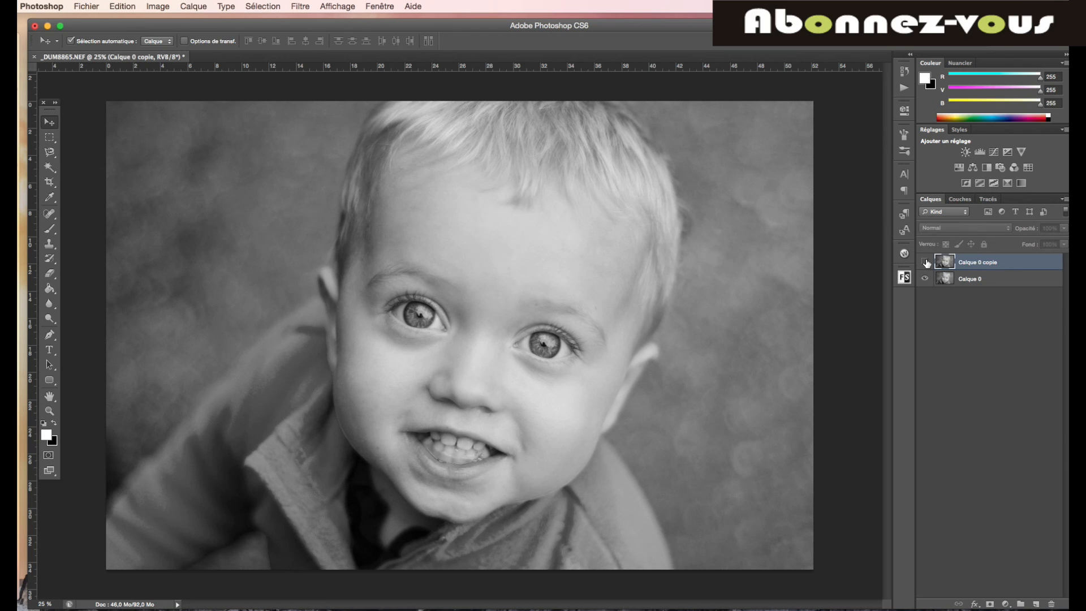
pyautogui.click(926, 263)
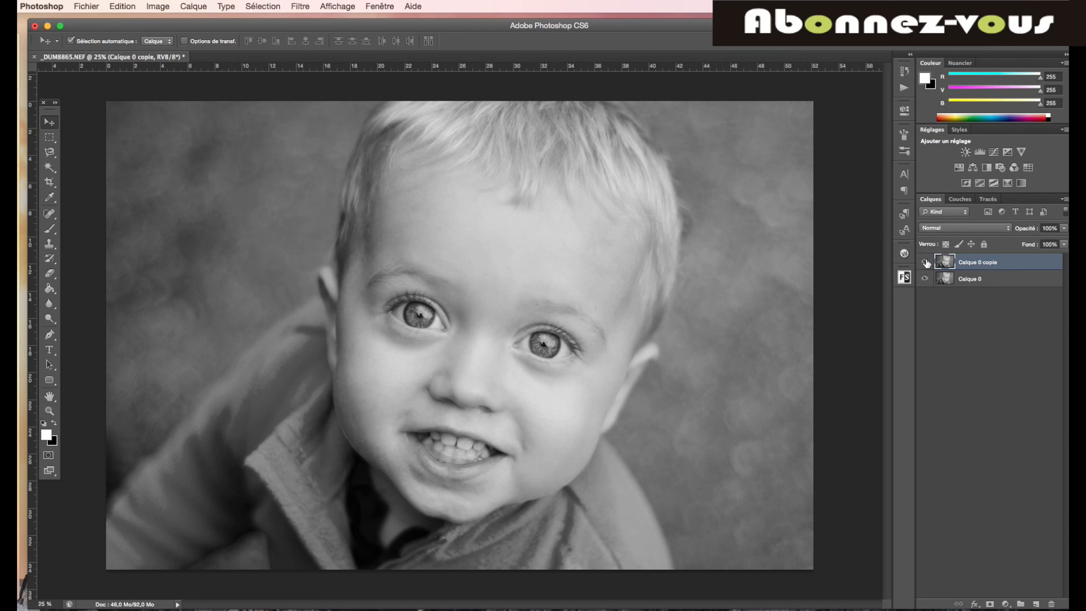
pyautogui.keyDown('shift'); pyautogui.click(1007, 278); pyautogui.keyUp('shift')
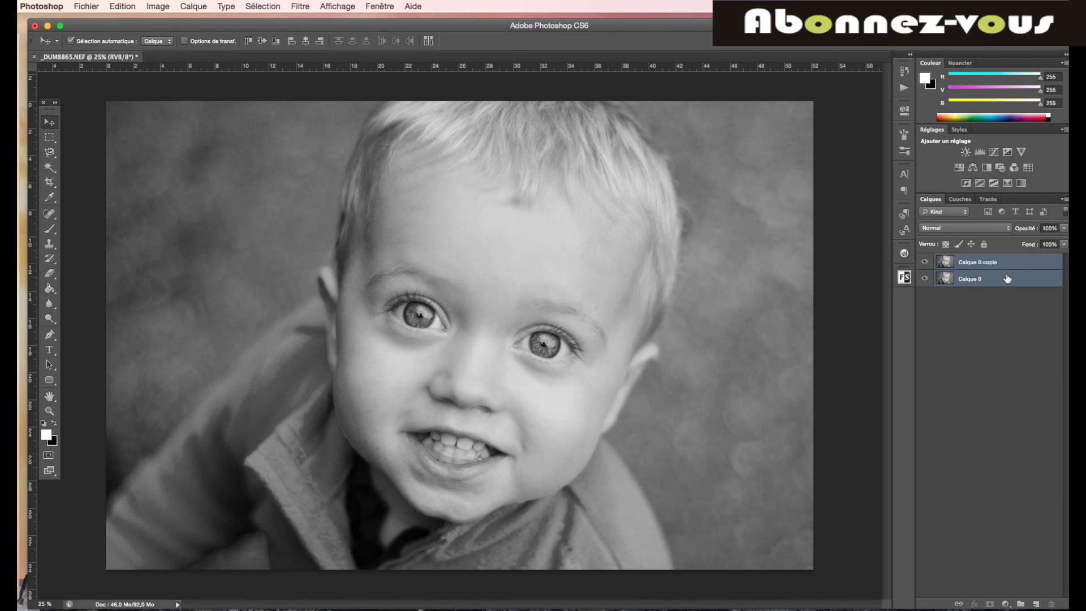
pyautogui.rightClick(1007, 278)
pyautogui.click(913, 497)
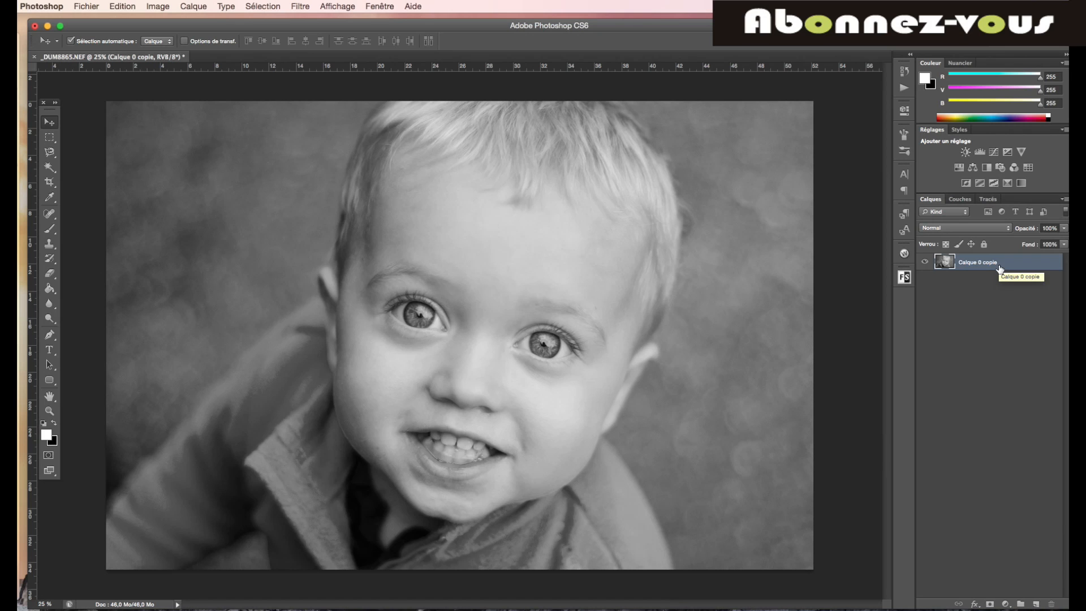
# Step: Create a layer group above the merged portrait layer and name it VISAGE
pyautogui.click(1021, 604)
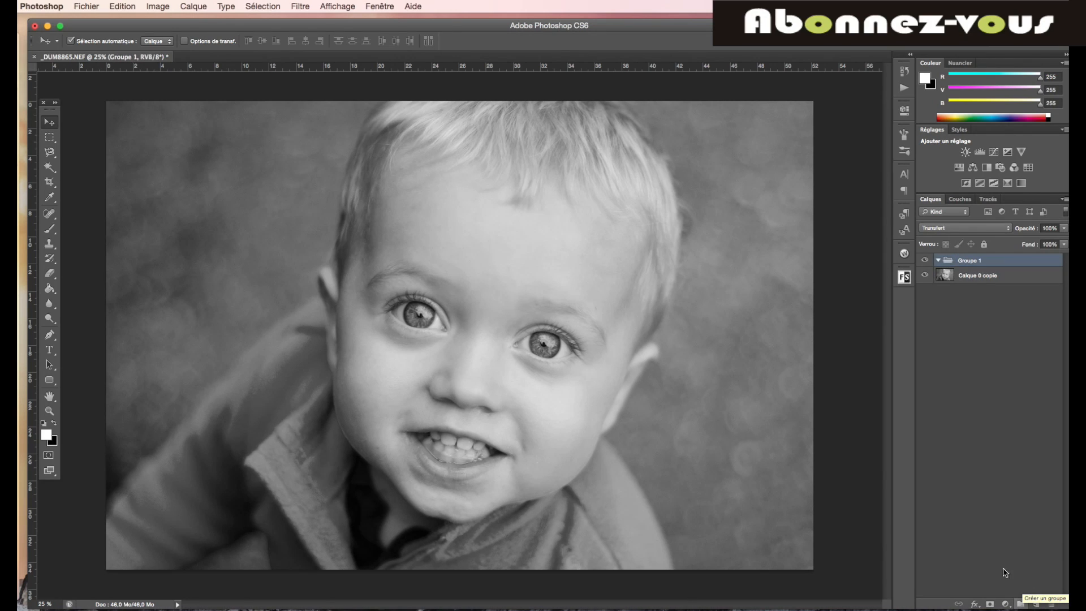
pyautogui.doubleClick(974, 261)
pyautogui.write('PEAU')
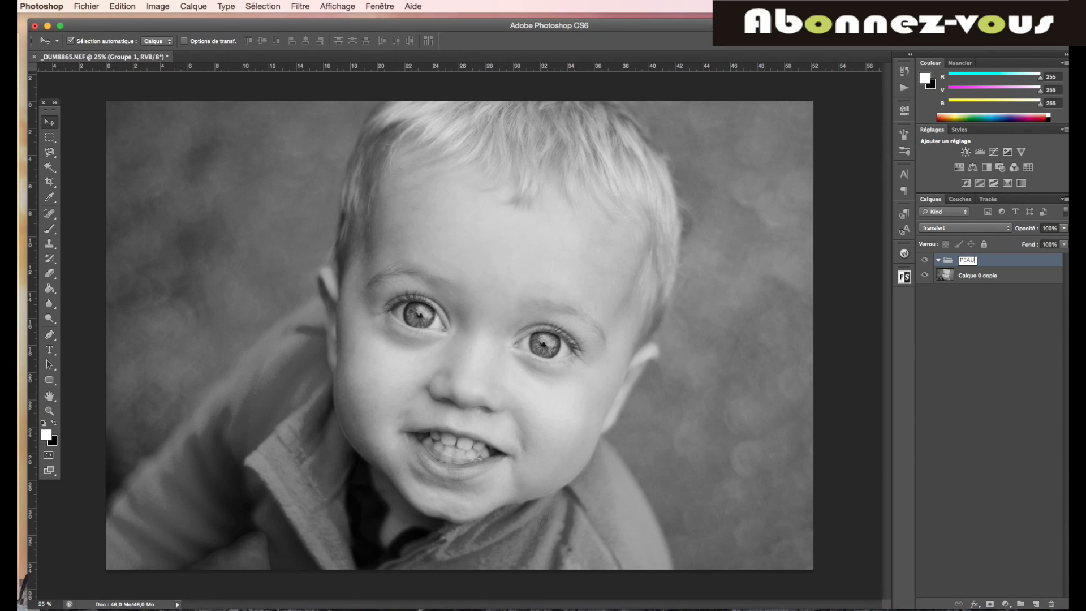
pyautogui.press('BackSpace')
pyautogui.press('BackSpace')
pyautogui.press('BackSpace')
pyautogui.write('VISAGE')
pyautogui.press('Return')
# Step: Add a Niveaux adjustment layer in the VISAGE group with black input 21 and white input 231, and compare before and after
pyautogui.click(1006, 604)
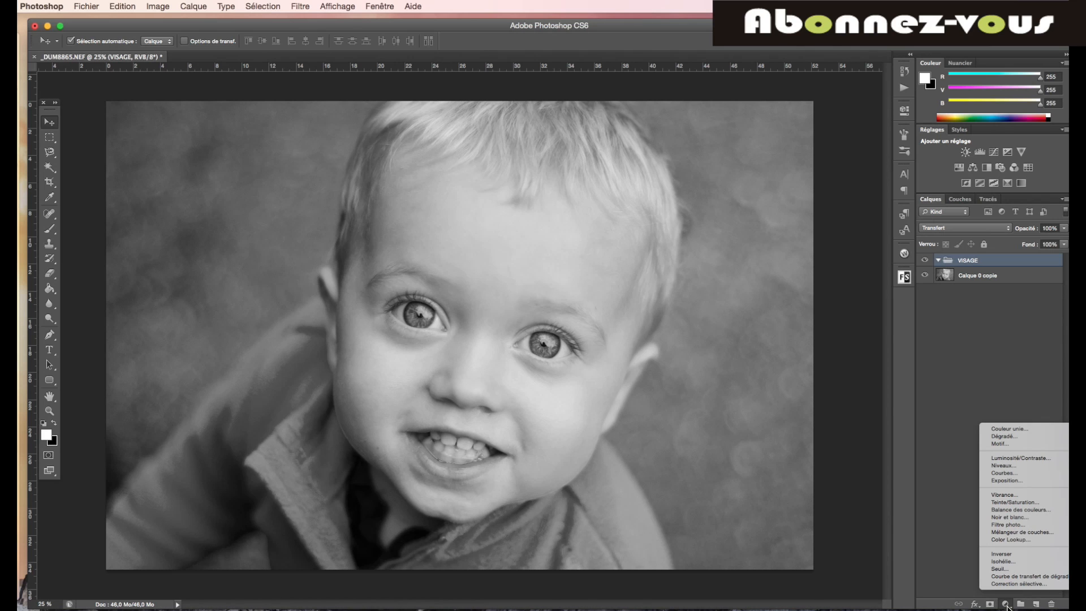
pyautogui.click(1010, 467)
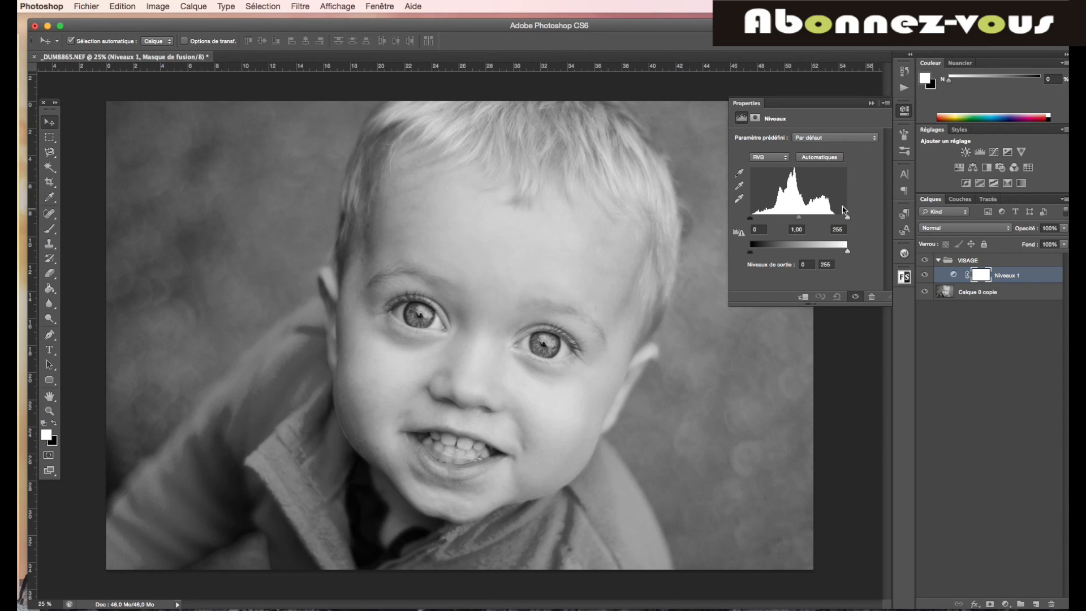
pyautogui.moveTo(753, 220); pyautogui.dragTo(758, 219)
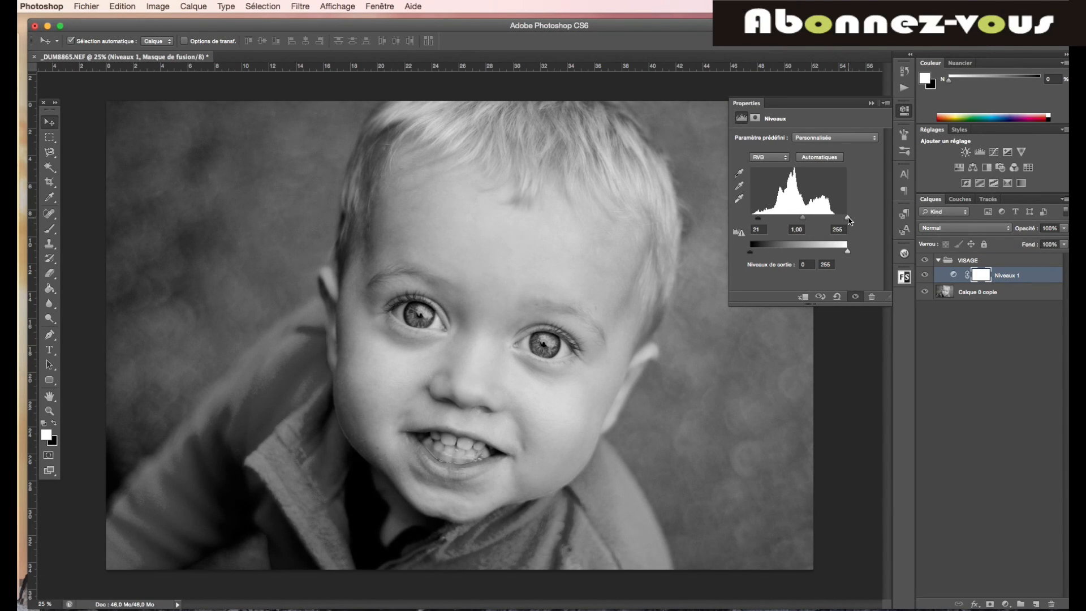
pyautogui.moveTo(848, 218); pyautogui.dragTo(838, 220)
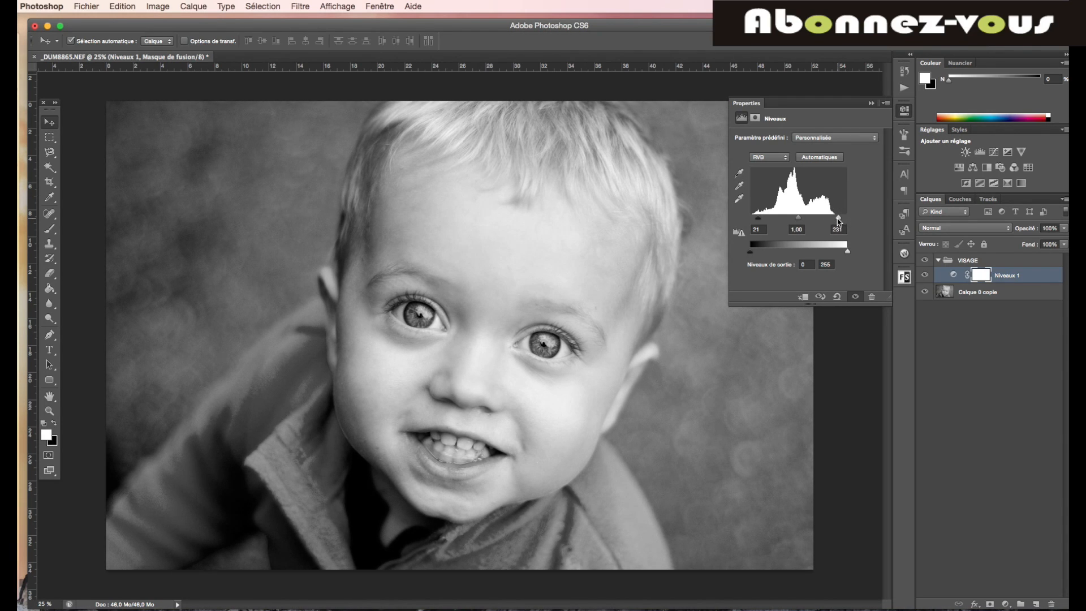
pyautogui.click(870, 103)
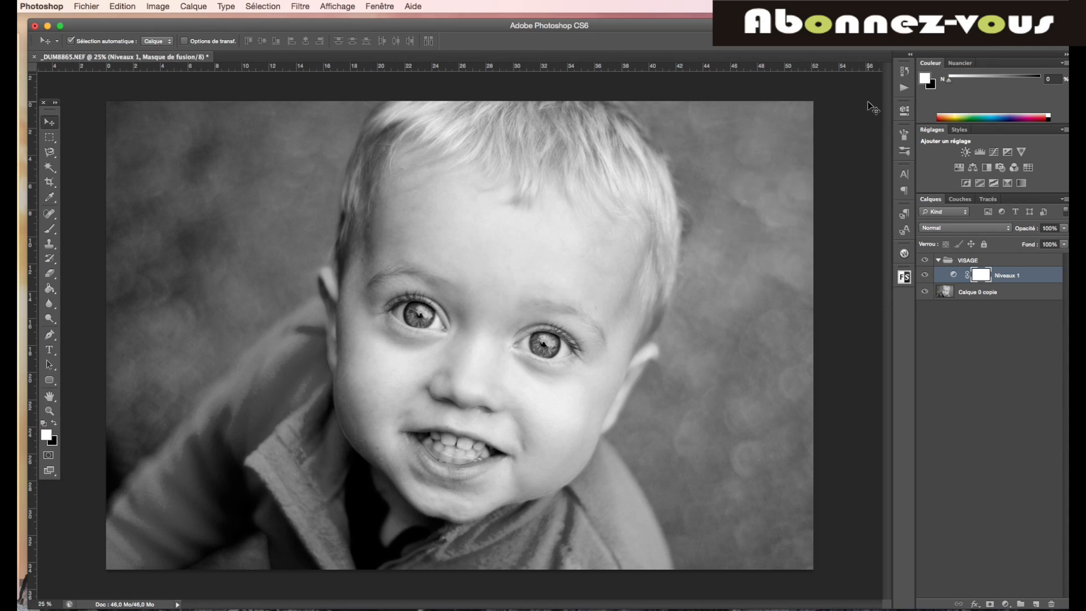
pyautogui.click(924, 260)
pyautogui.click(924, 260)
pyautogui.click(924, 260)
pyautogui.click(924, 261)
# Step: Add a Luminosité/Contraste adjustment layer in the VISAGE group, raise its brightness slightly, and compare before and after
pyautogui.click(1006, 604)
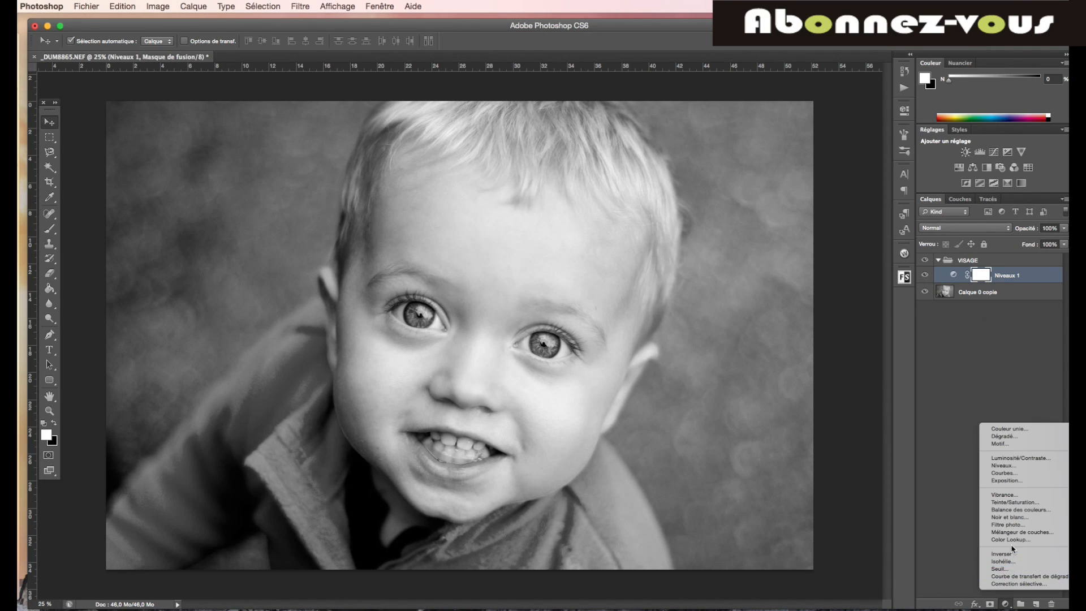
pyautogui.click(1026, 460)
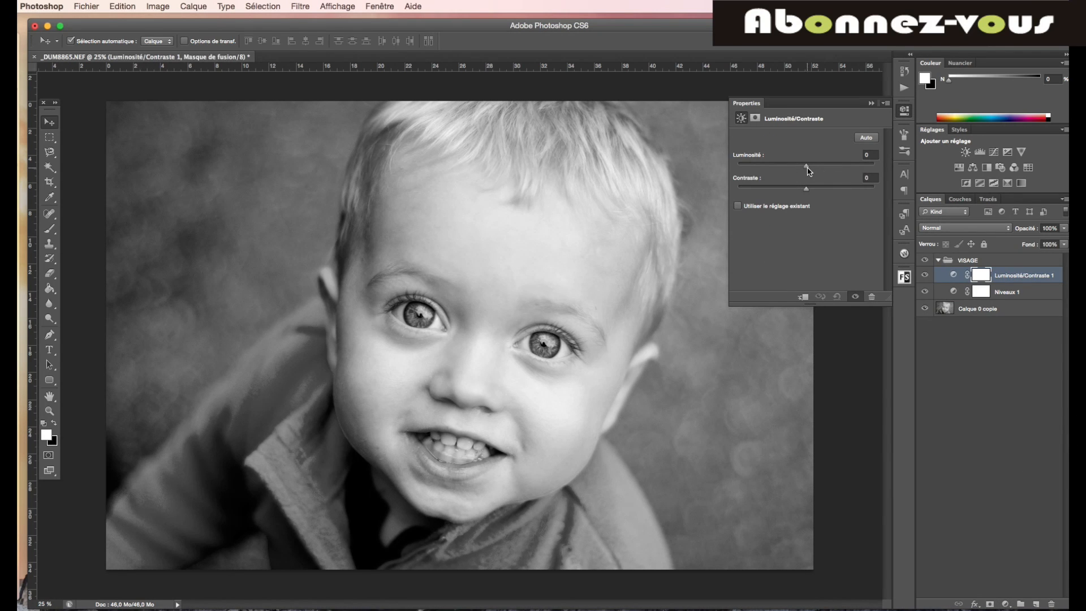
pyautogui.moveTo(810, 170)
pyautogui.mouseDown()
pyautogui.moveTo(832, 193)
pyautogui.moveTo(815, 168)
pyautogui.mouseUp()
pyautogui.click(870, 103)
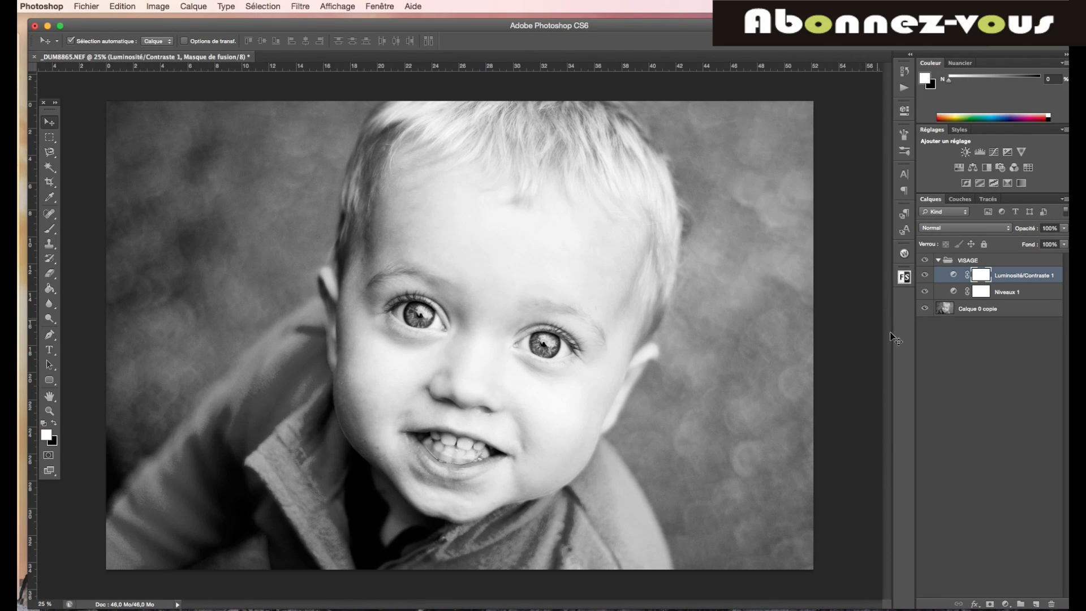
pyautogui.click(925, 260)
pyautogui.click(925, 260)
# Step: Collapse the VISAGE group to hide its adjustment layers in the layer list
pyautogui.click(1007, 605)
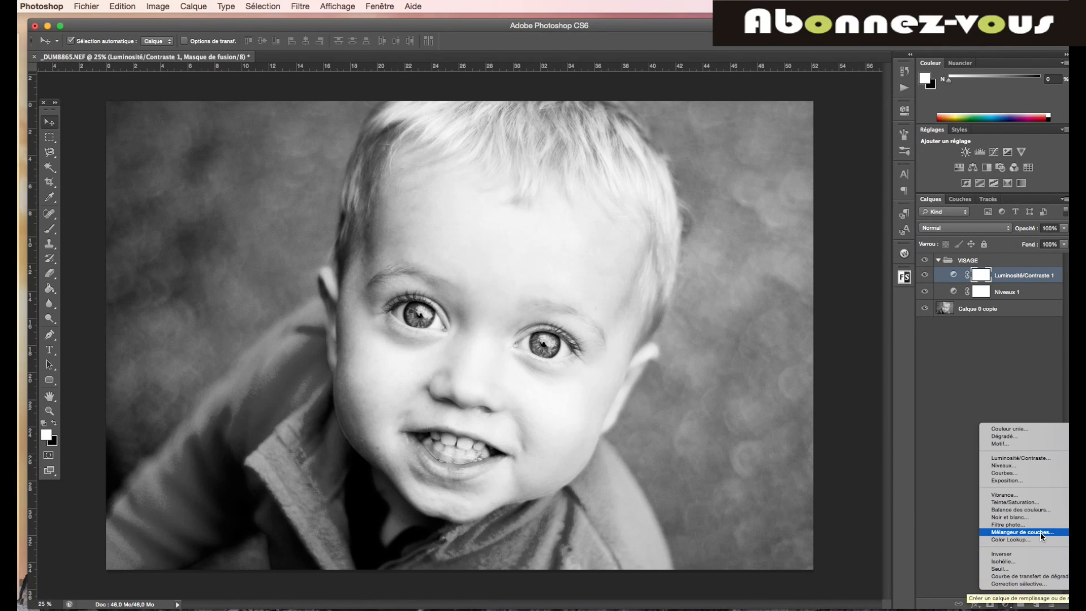
pyautogui.click(943, 407)
pyautogui.click(939, 262)
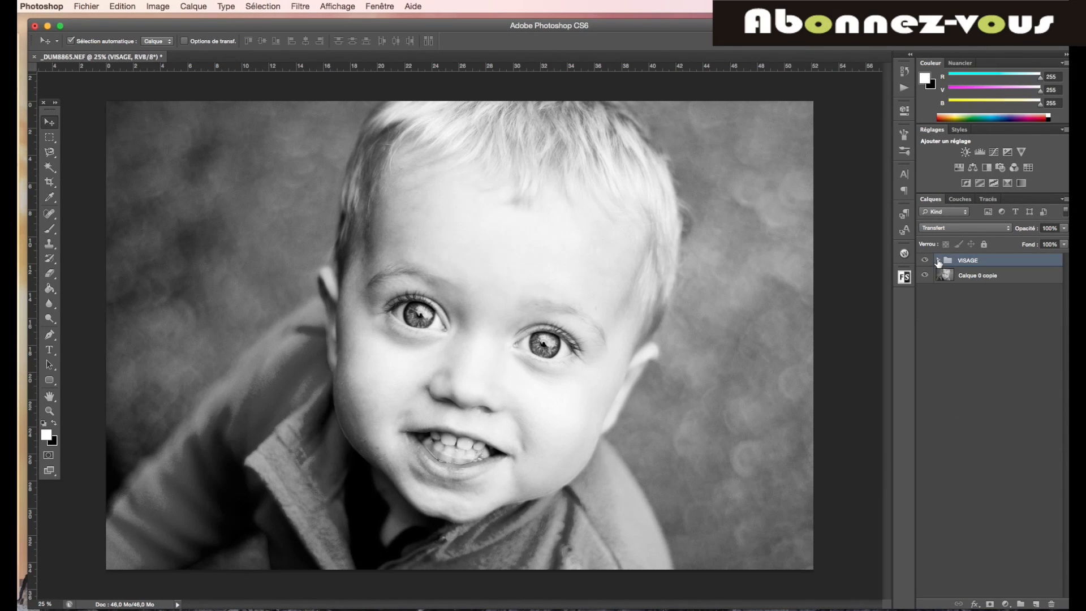
# Step: Add a black layer mask to the collapsed VISAGE group and invert the mask to white
pyautogui.click(996, 261)
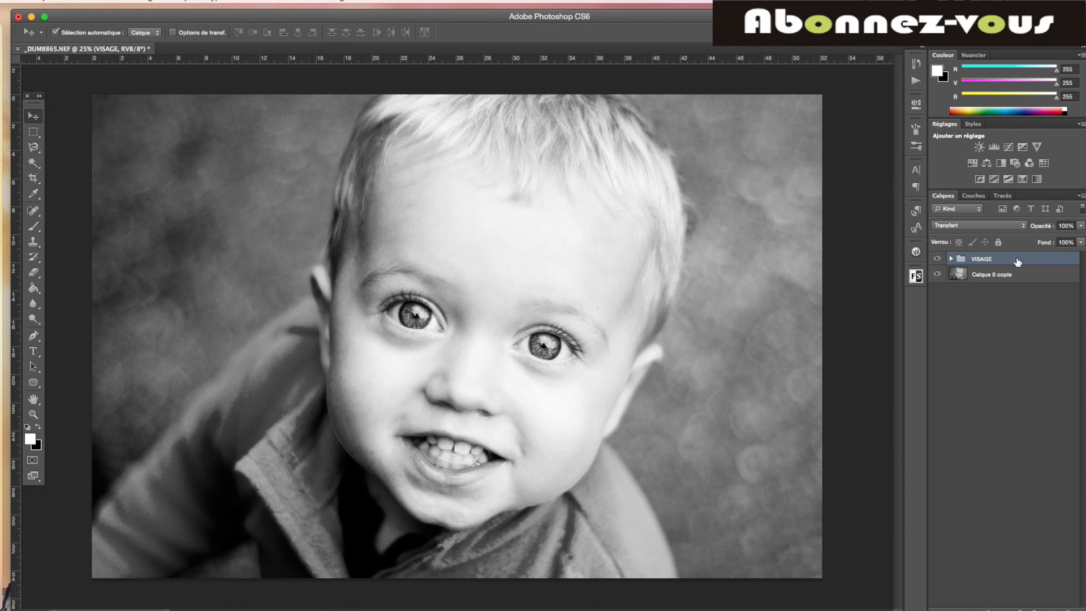
pyautogui.click(951, 260)
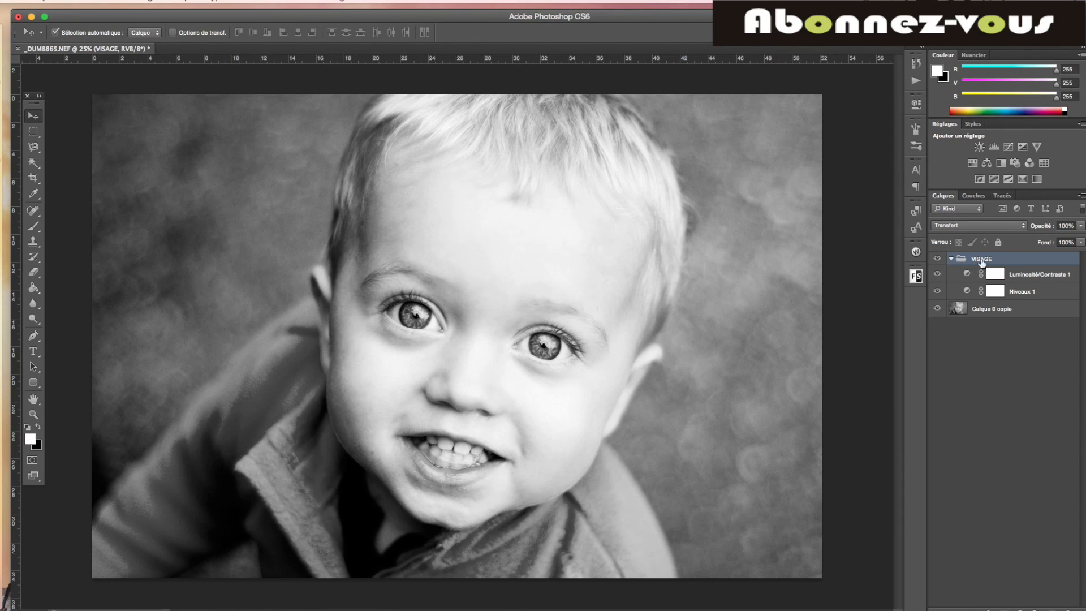
pyautogui.click(952, 259)
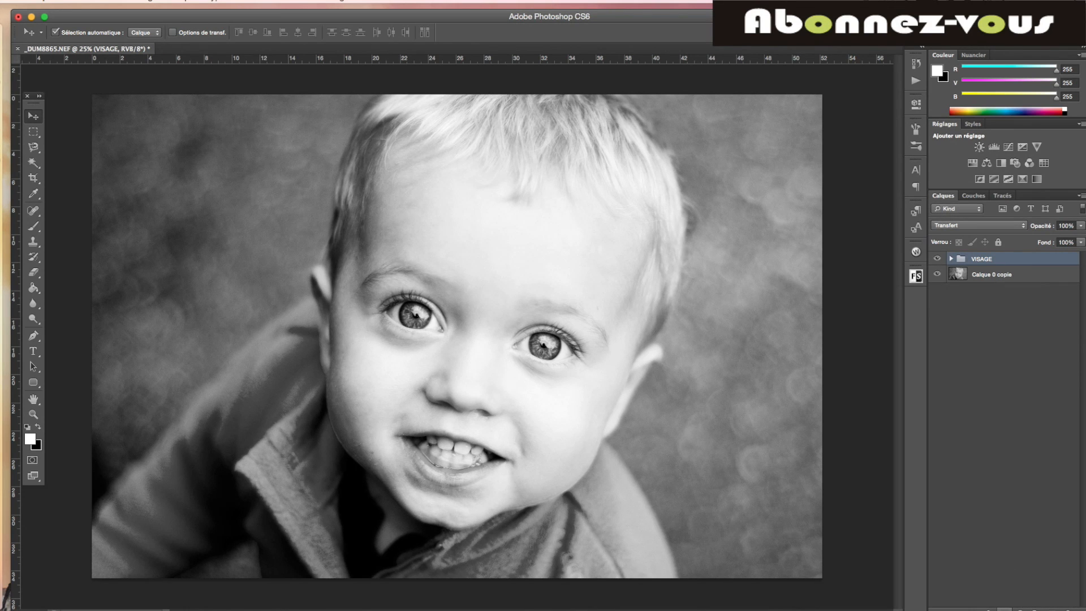
pyautogui.keyDown('alt'); pyautogui.click(1004, 610); pyautogui.keyUp('alt')
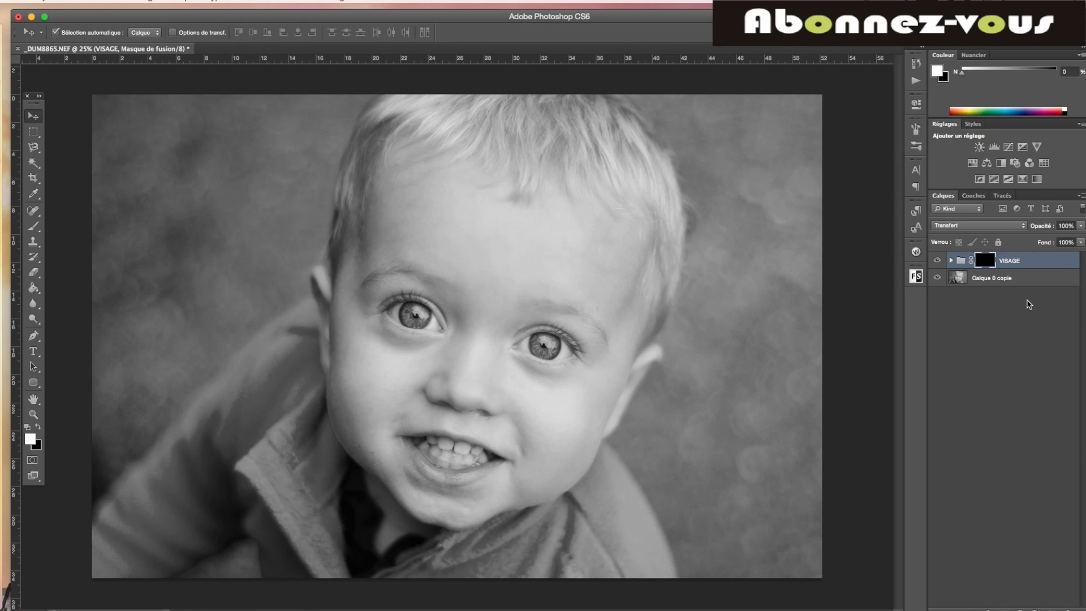
pyautogui.press('super+i')
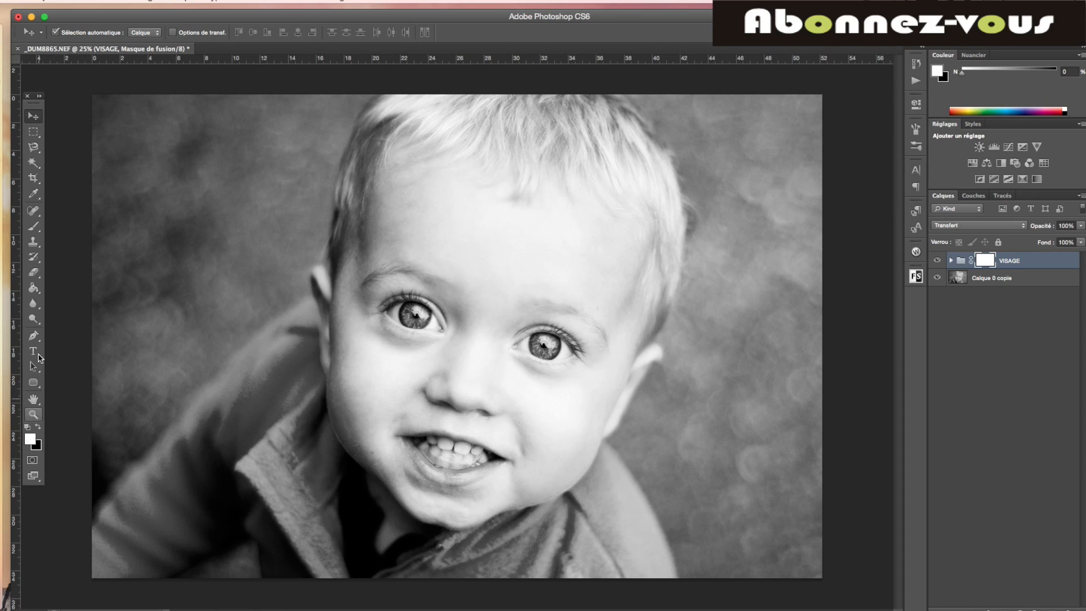
# Step: Paint everything outside the face black on the VISAGE mask with a soft 479 px brush at 100% opacity
pyautogui.click(38, 229)
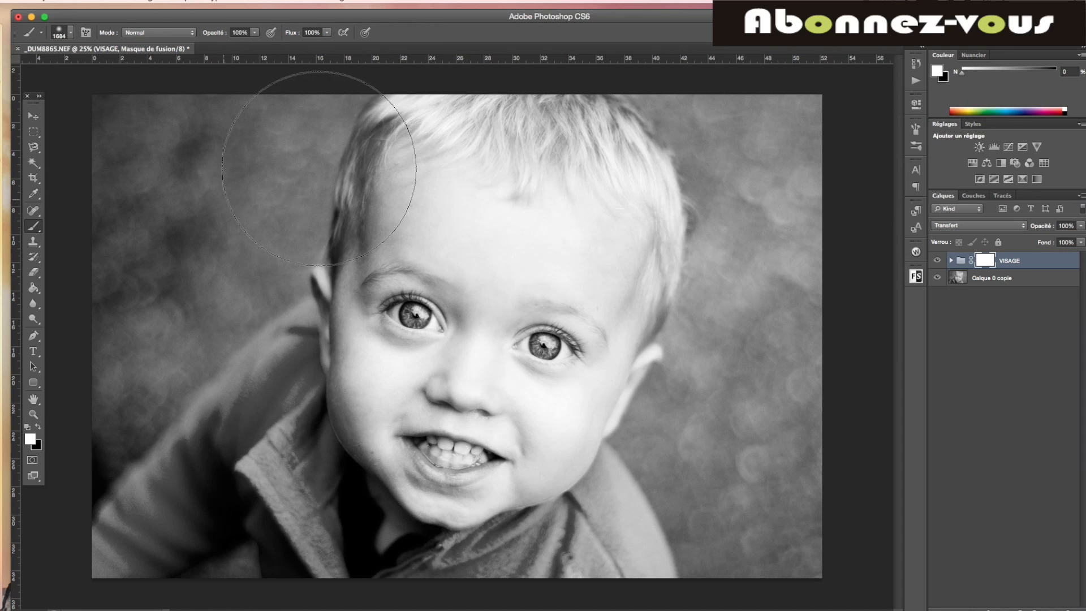
pyautogui.click(71, 34)
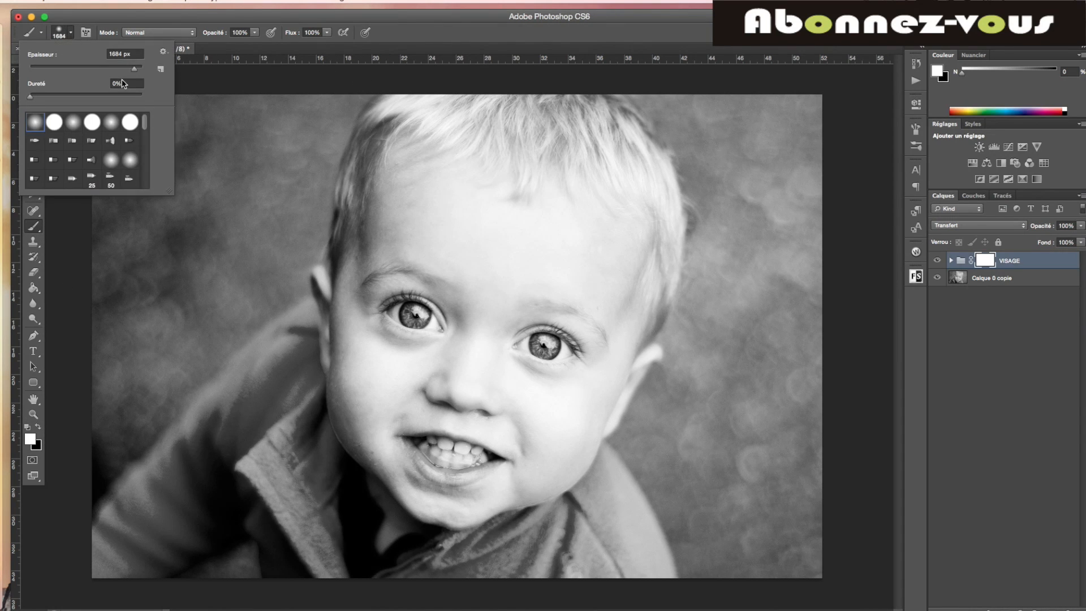
pyautogui.moveTo(134, 71); pyautogui.dragTo(128, 70)
pyautogui.click(234, 289)
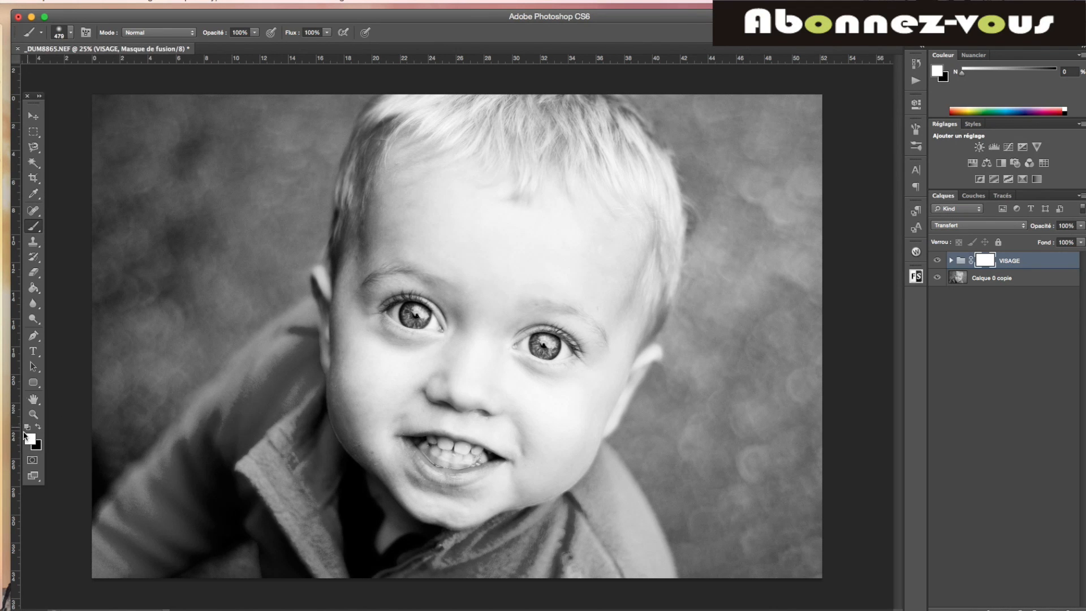
pyautogui.click(38, 426)
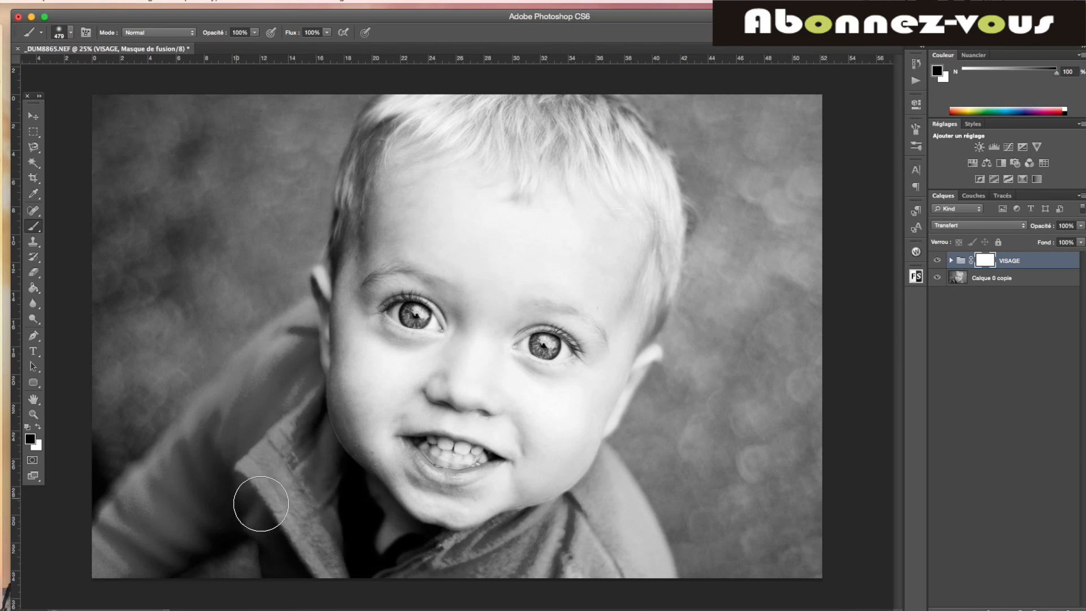
pyautogui.moveTo(344, 520)
pyautogui.mouseDown()
pyautogui.moveTo(375, 564)
pyautogui.moveTo(219, 557)
pyautogui.moveTo(127, 575)
pyautogui.moveTo(98, 176)
pyautogui.moveTo(107, 110)
pyautogui.mouseUp()
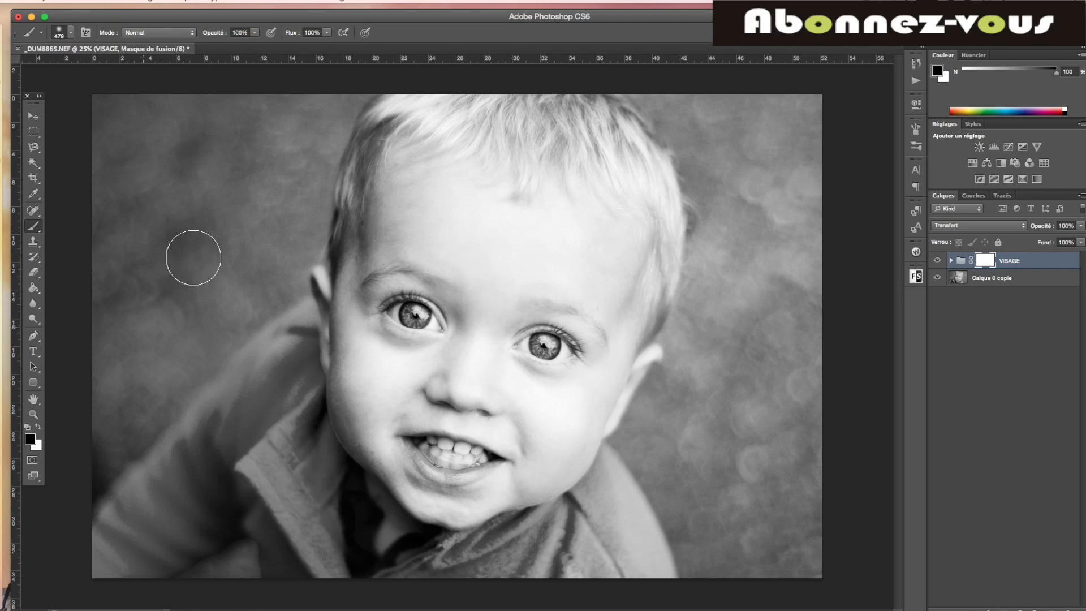
pyautogui.moveTo(249, 240)
pyautogui.mouseDown()
pyautogui.moveTo(292, 195)
pyautogui.moveTo(272, 255)
pyautogui.moveTo(280, 342)
pyautogui.moveTo(320, 469)
pyautogui.moveTo(502, 575)
pyautogui.moveTo(504, 555)
pyautogui.moveTo(662, 426)
pyautogui.moveTo(718, 251)
pyautogui.moveTo(655, 67)
pyautogui.moveTo(778, 160)
pyautogui.moveTo(816, 518)
pyautogui.moveTo(732, 452)
pyautogui.moveTo(739, 550)
pyautogui.moveTo(681, 497)
pyautogui.moveTo(604, 589)
pyautogui.moveTo(729, 190)
pyautogui.moveTo(521, 122)
pyautogui.moveTo(586, 105)
pyautogui.moveTo(652, 278)
pyautogui.moveTo(681, 176)
pyautogui.moveTo(424, 84)
pyautogui.moveTo(329, 161)
pyautogui.moveTo(320, 151)
pyautogui.moveTo(445, 141)
pyautogui.moveTo(398, 126)
pyautogui.moveTo(573, 122)
pyautogui.moveTo(552, 131)
pyautogui.moveTo(582, 119)
pyautogui.mouseUp()
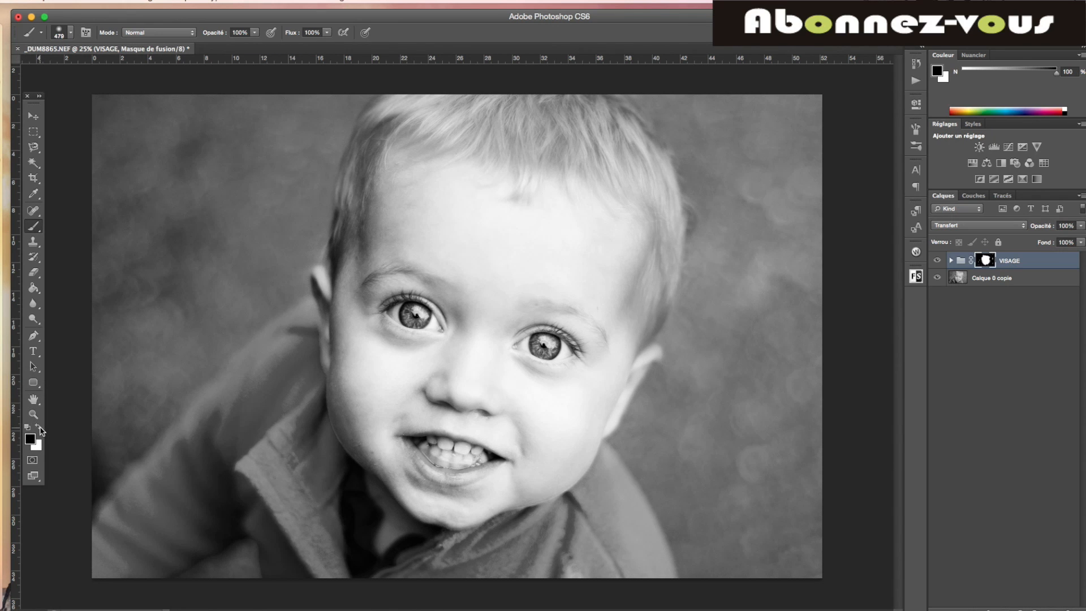
# Step: Lower the brush opacity to 28% and switch the painting colour to white for the VISAGE mask
pyautogui.click(255, 32)
pyautogui.moveTo(257, 44); pyautogui.dragTo(213, 44)
pyautogui.click(38, 426)
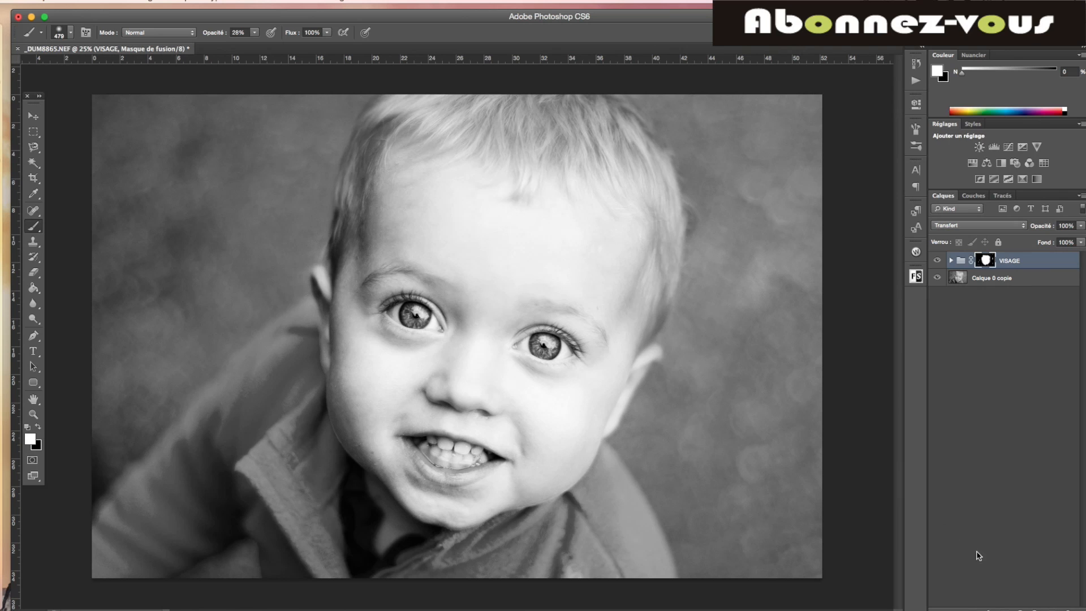
# Step: Create a layer group above VISAGE and name it CHEVEUX
pyautogui.click(1035, 609)
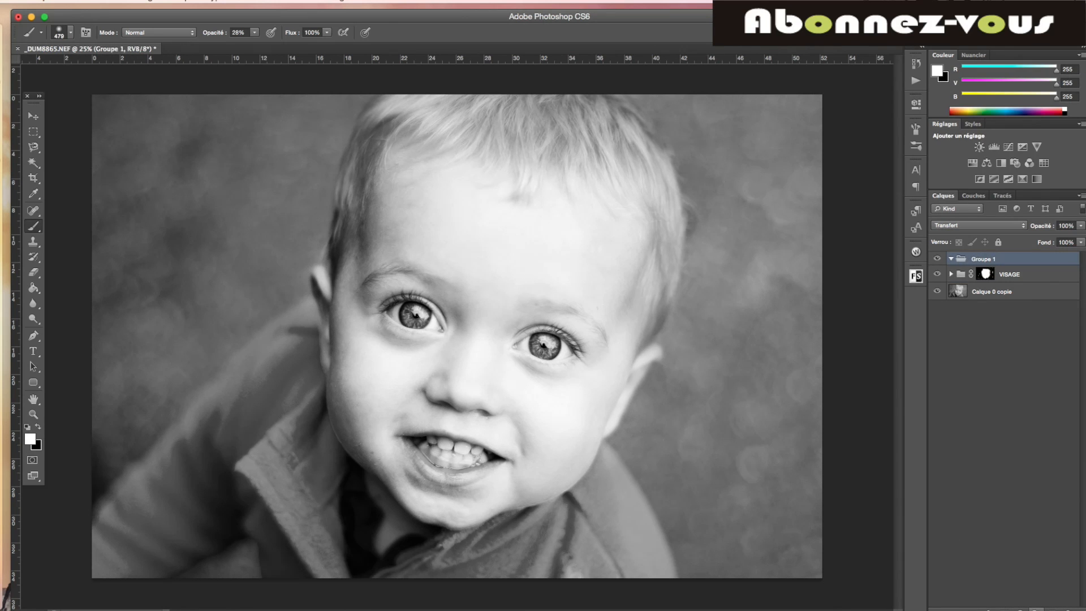
pyautogui.doubleClick(994, 260)
pyautogui.write('CHEVEUX')
pyautogui.press('Return')
# Step: Add a Niveaux adjustment layer in the CHEVEUX group with black input 45 and white input 236
pyautogui.click(1020, 608)
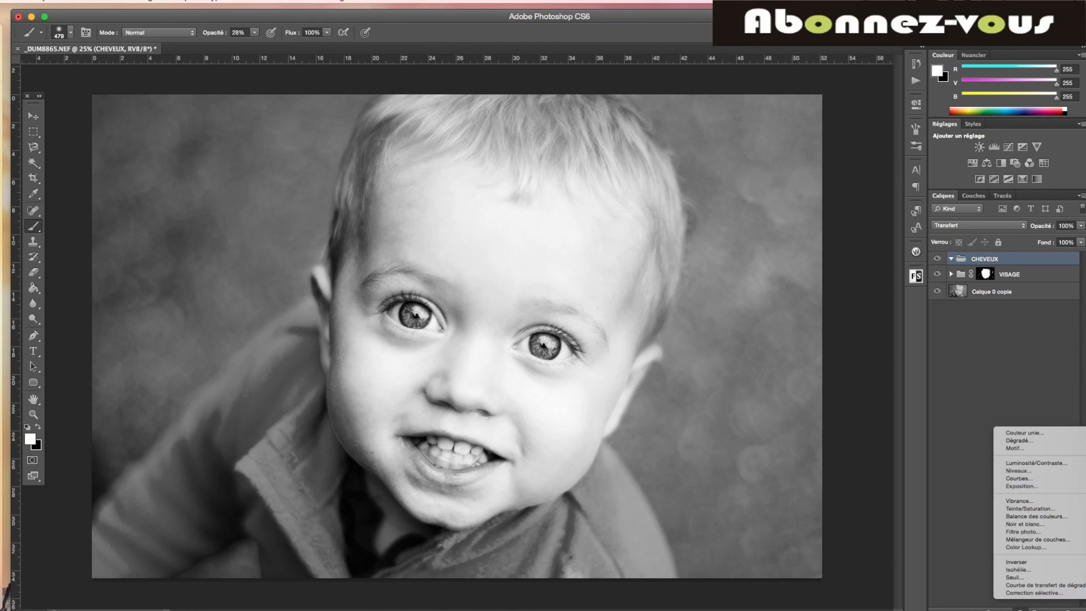
pyautogui.click(1031, 471)
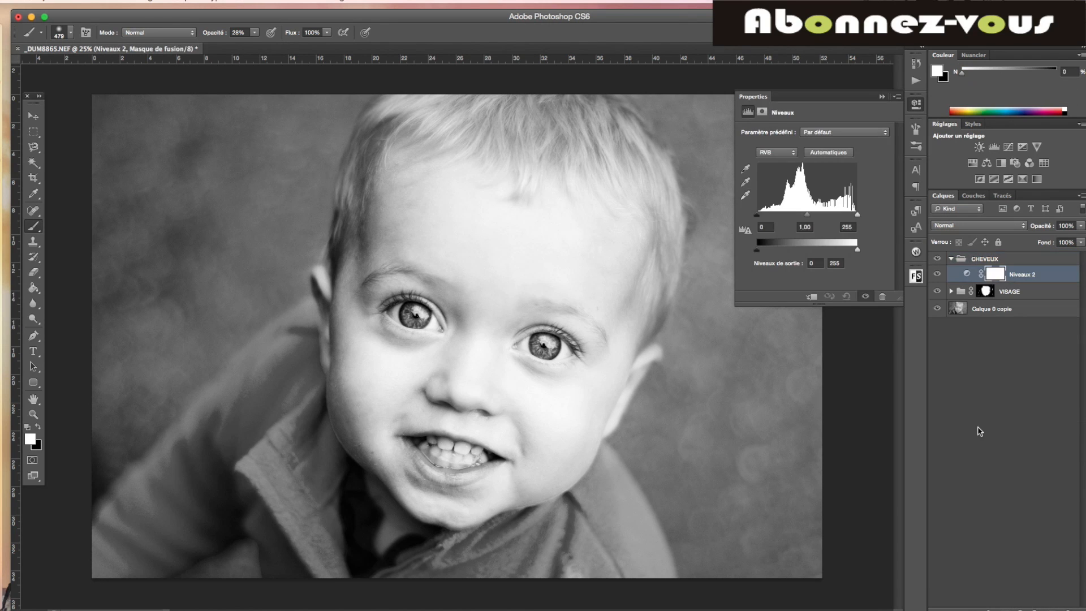
pyautogui.moveTo(763, 216); pyautogui.dragTo(770, 218)
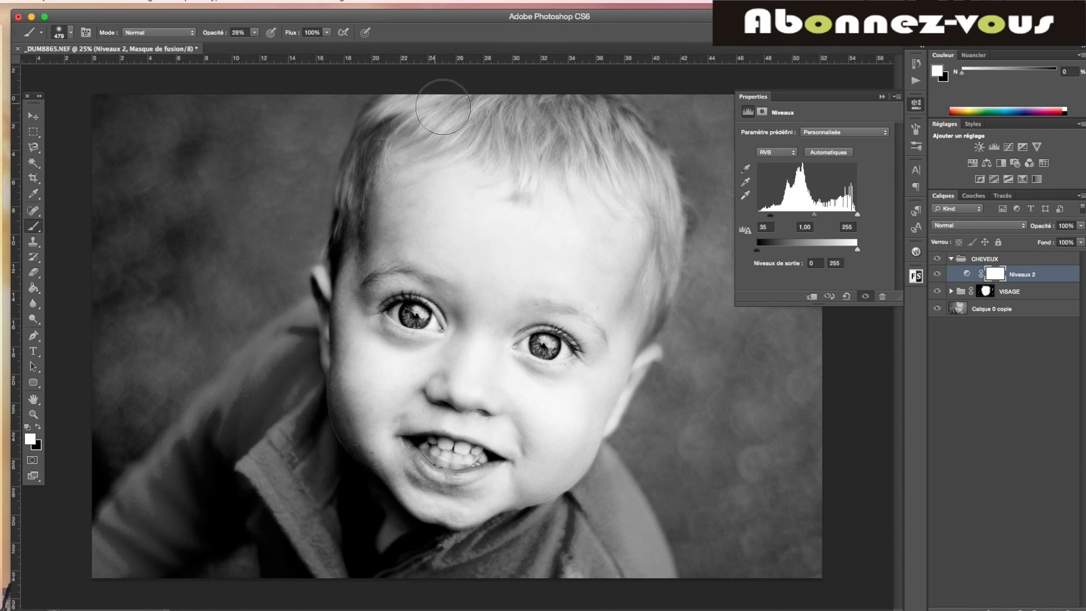
pyautogui.moveTo(773, 219); pyautogui.dragTo(778, 219)
pyautogui.moveTo(858, 216); pyautogui.dragTo(850, 217)
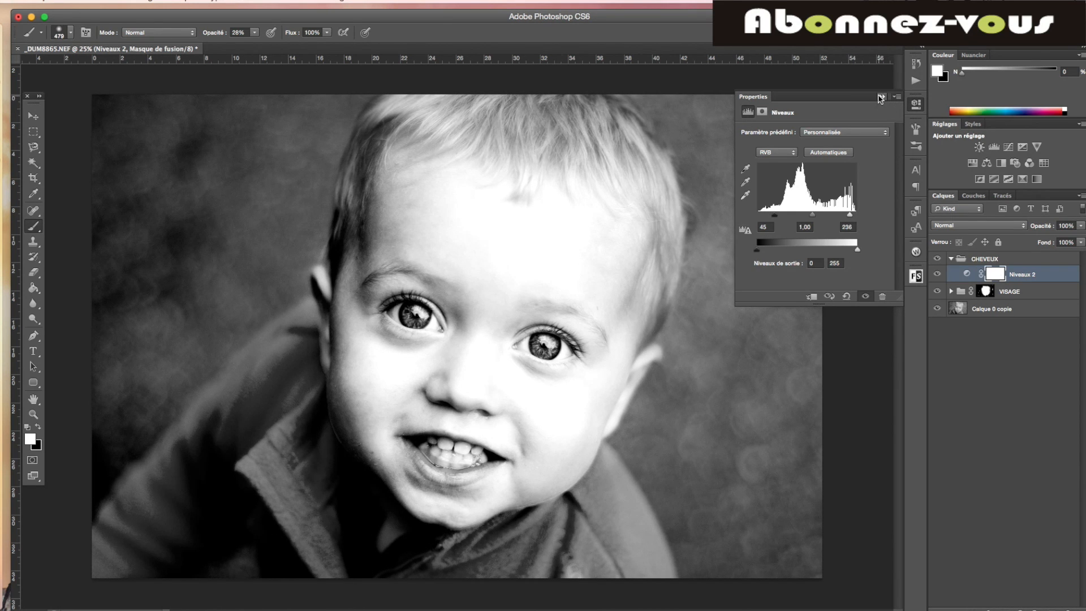
pyautogui.click(881, 97)
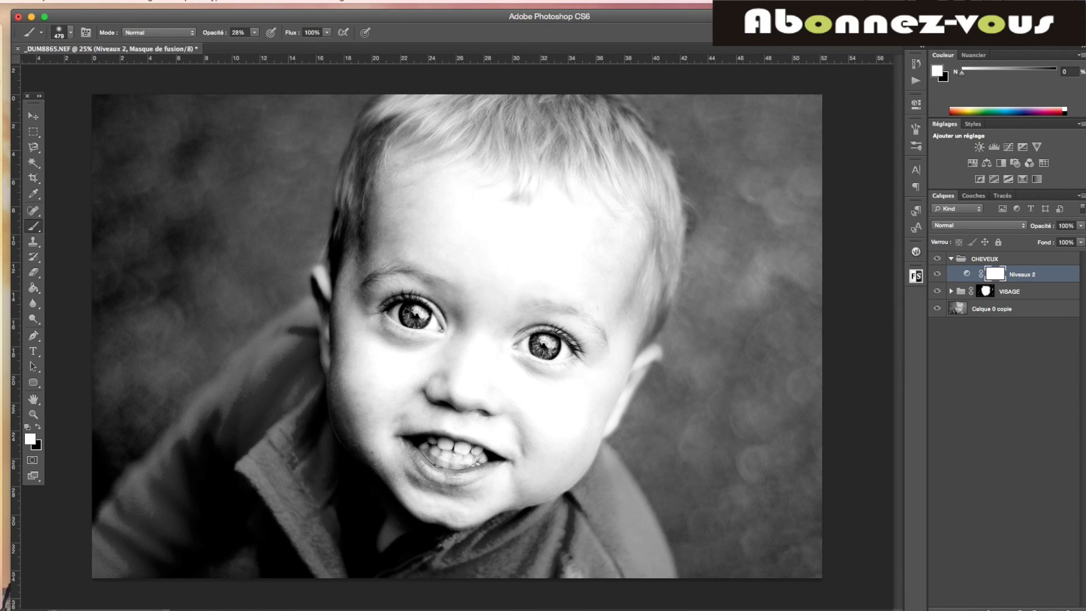
# Step: Add a Luminosité/Contraste adjustment layer in the CHEVEUX group with brightness 11 and contrast 13, and collapse the group
pyautogui.click(1038, 607)
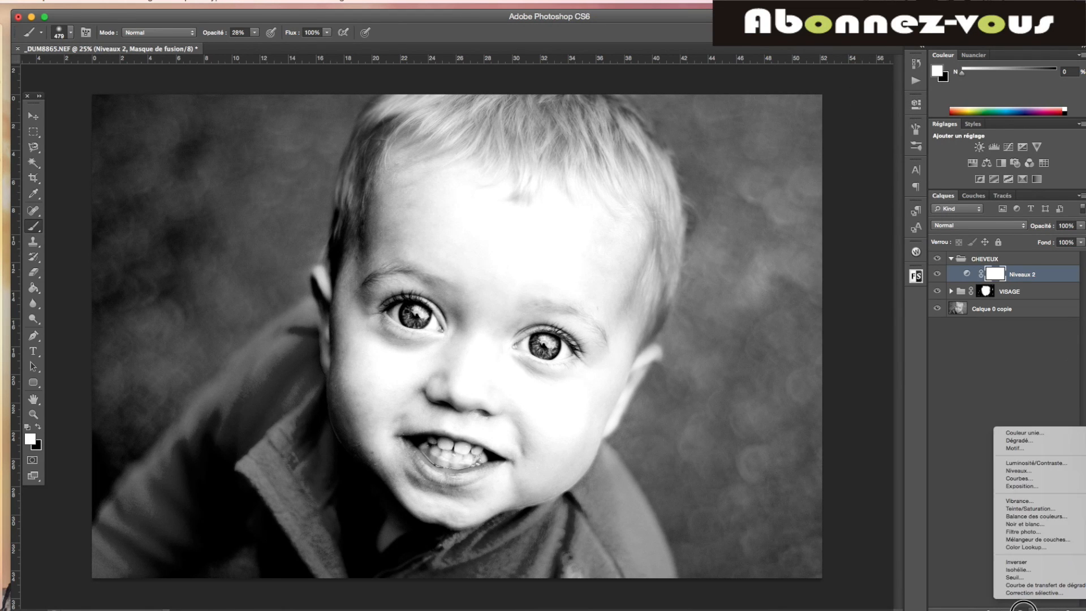
pyautogui.click(1036, 464)
pyautogui.moveTo(816, 163)
pyautogui.mouseDown()
pyautogui.moveTo(823, 185)
pyautogui.moveTo(821, 164)
pyautogui.mouseUp()
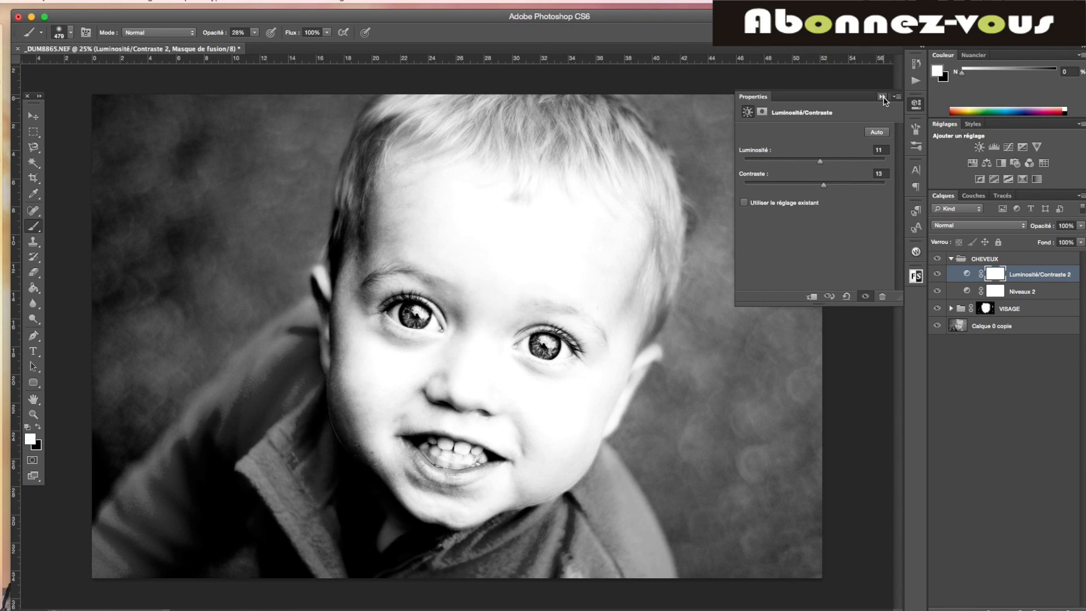
pyautogui.click(882, 97)
pyautogui.click(952, 259)
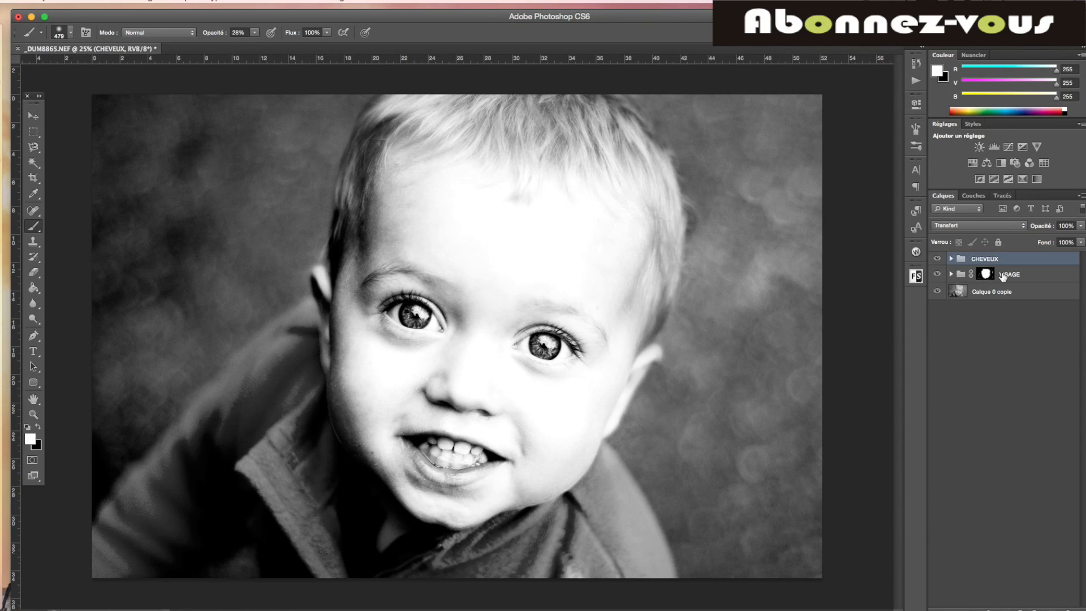
# Step: Add a black mask to the CHEVEUX group and paint the child's hair white on it at 81% brush opacity
pyautogui.keyDown('alt'); pyautogui.click(1002, 607); pyautogui.keyUp('alt')
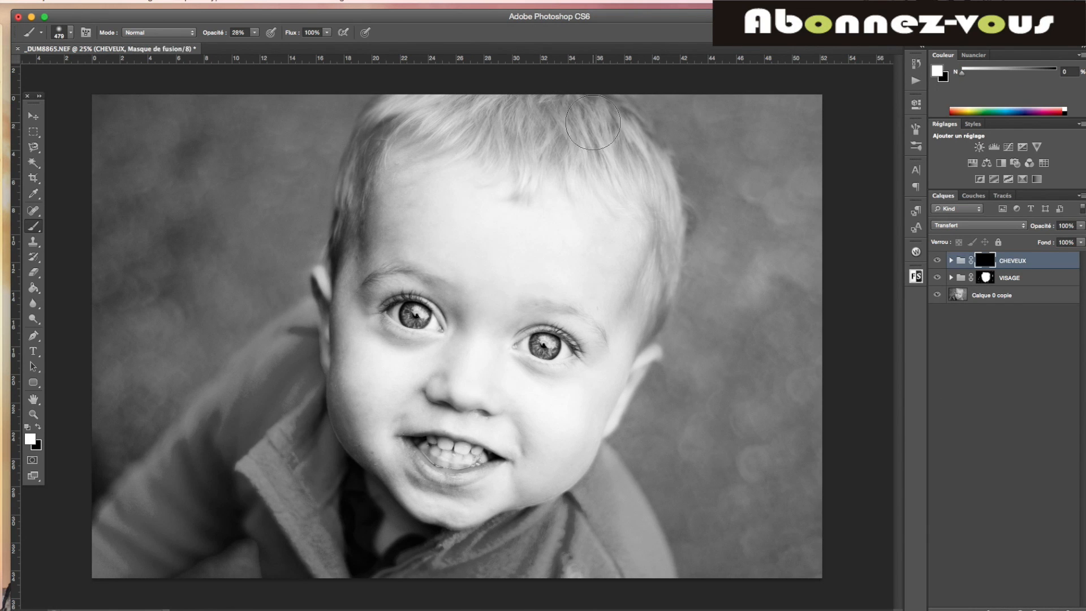
pyautogui.click(255, 33)
pyautogui.moveTo(260, 47); pyautogui.dragTo(288, 46)
pyautogui.moveTo(441, 102)
pyautogui.mouseDown()
pyautogui.moveTo(620, 121)
pyautogui.moveTo(599, 124)
pyautogui.moveTo(602, 143)
pyautogui.moveTo(637, 165)
pyautogui.moveTo(656, 209)
pyautogui.mouseUp()
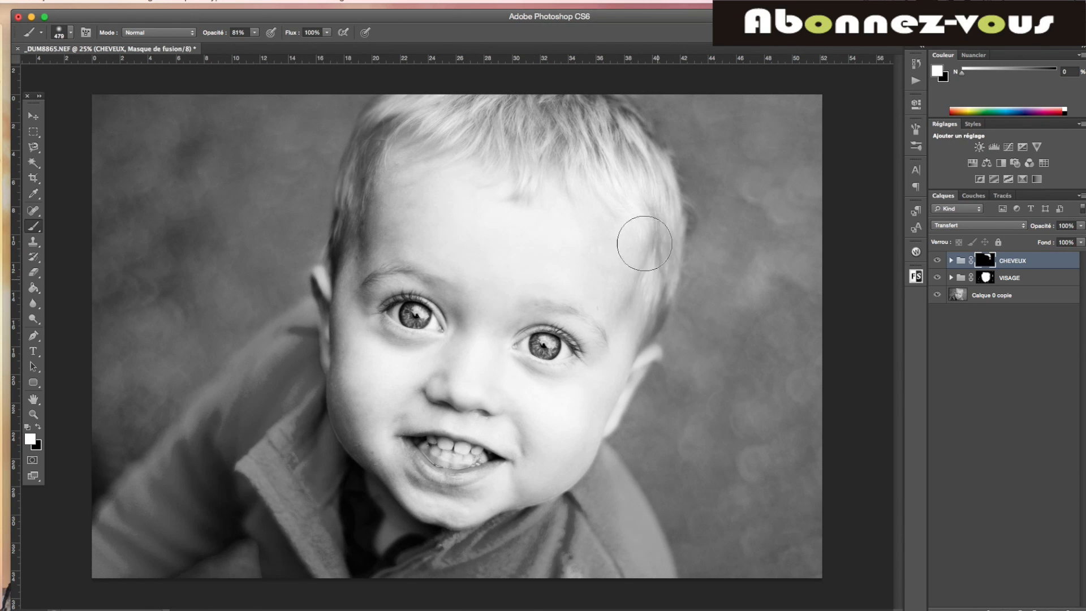
pyautogui.moveTo(390, 102)
pyautogui.mouseDown()
pyautogui.moveTo(365, 121)
pyautogui.moveTo(347, 215)
pyautogui.mouseUp()
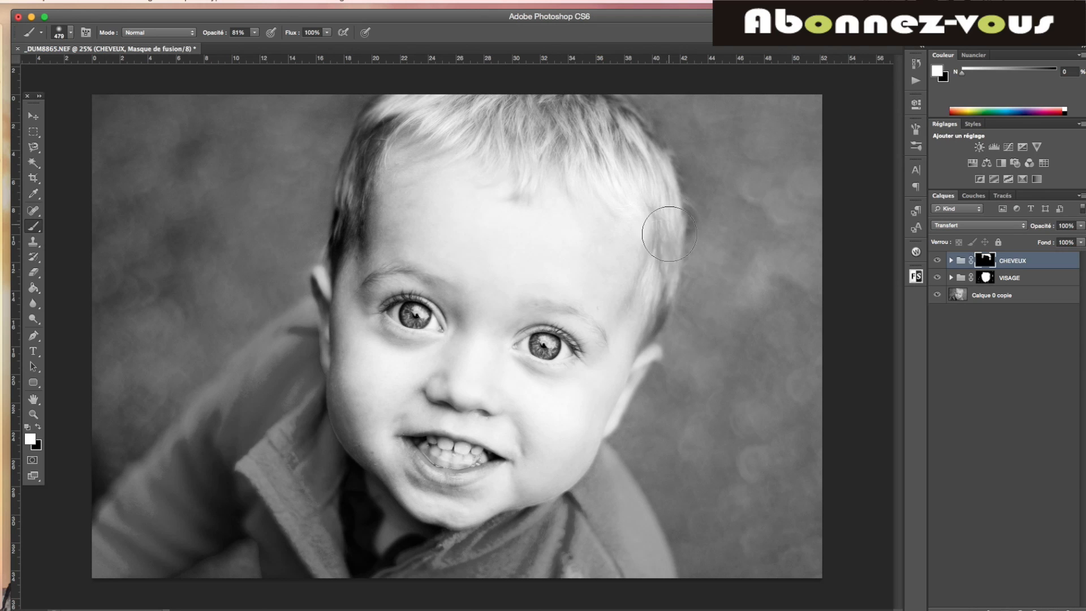
# Step: Tone down the effect on the darker side hair by painting the CHEVEUX mask black at 35% opacity, and restore white as painting colour
pyautogui.click(38, 426)
pyautogui.click(253, 33)
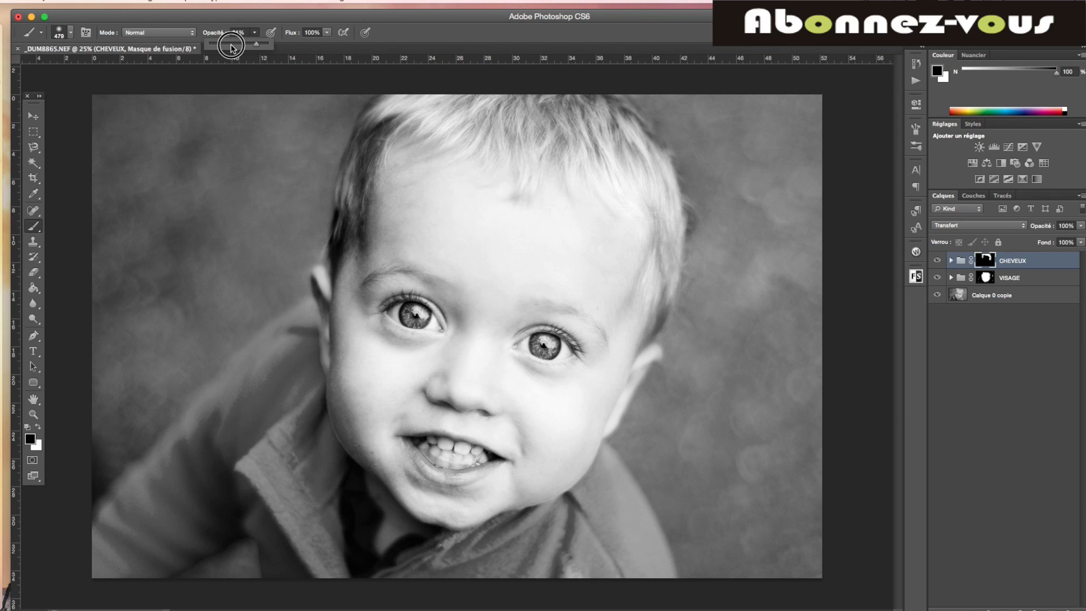
pyautogui.moveTo(256, 44); pyautogui.dragTo(229, 44)
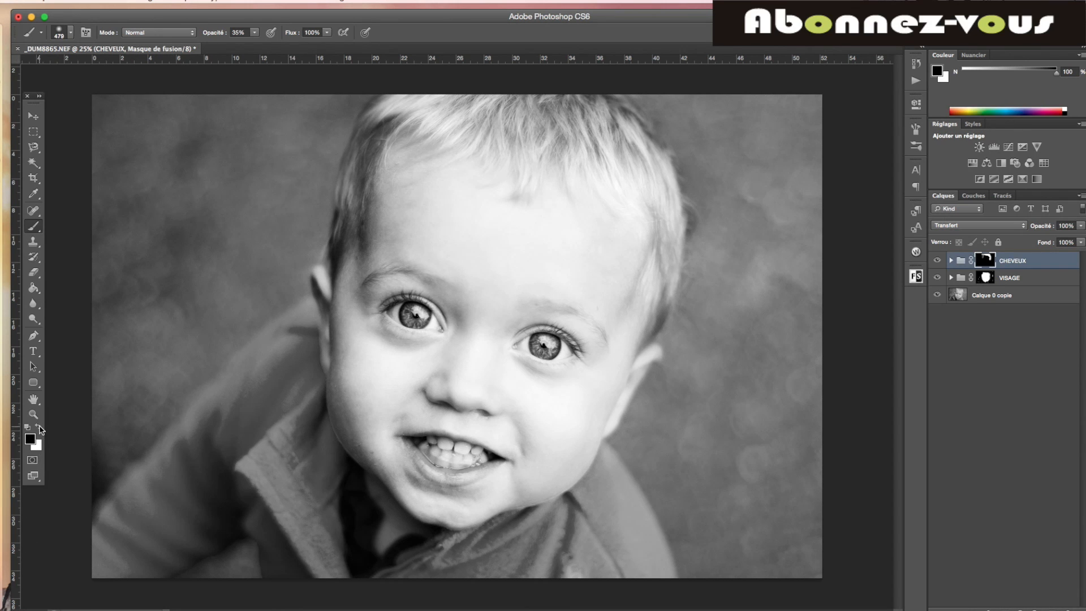
pyautogui.click(38, 427)
# Step: Create a layer group above CHEVEUX and name it PULL
pyautogui.click(1035, 609)
pyautogui.doubleClick(985, 259)
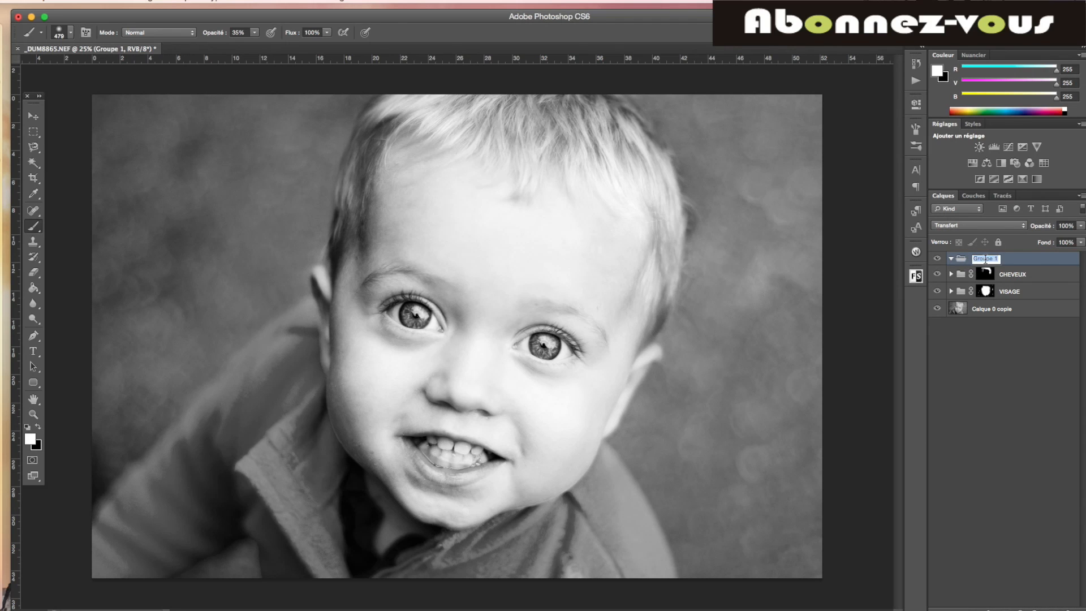
pyautogui.write('PULL')
pyautogui.press('Return')
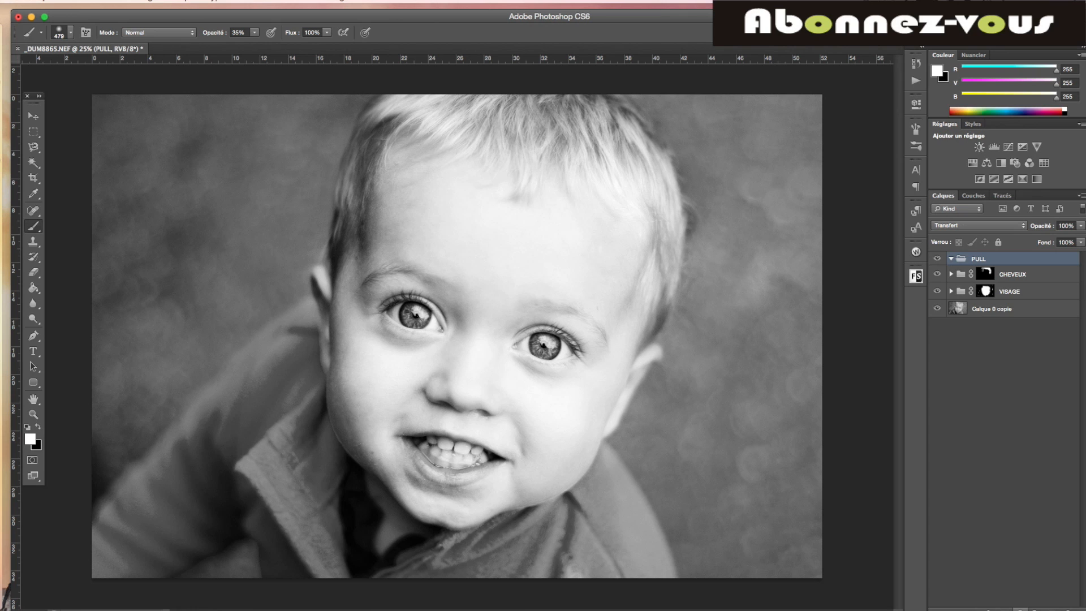
# Step: Add a Luminosité/Contraste adjustment layer in the PULL group with brightness -19 and contrast -24, and collapse the group
pyautogui.click(1020, 609)
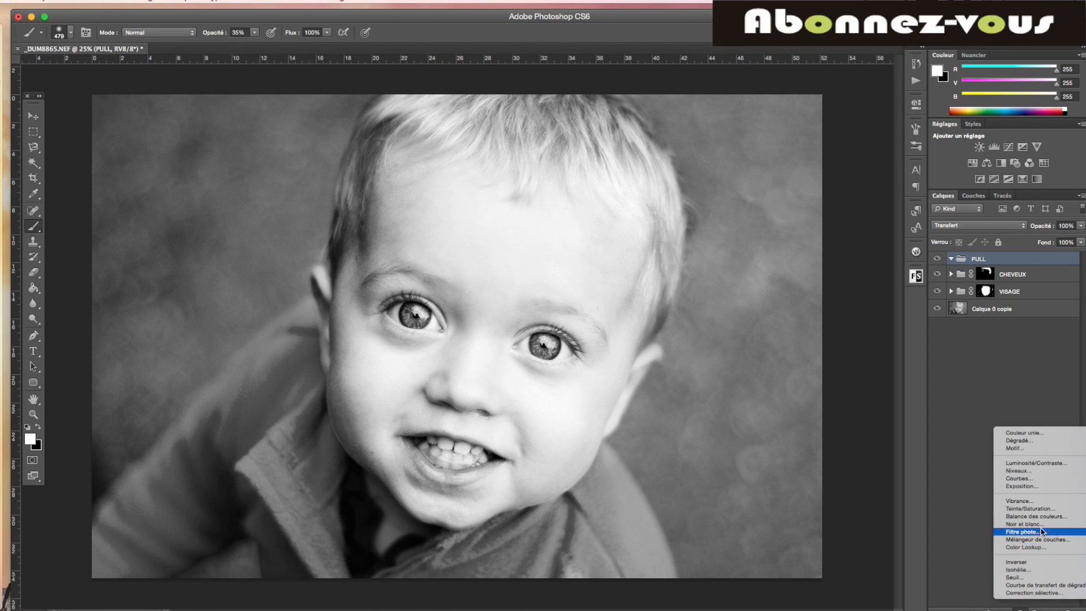
pyautogui.click(1047, 464)
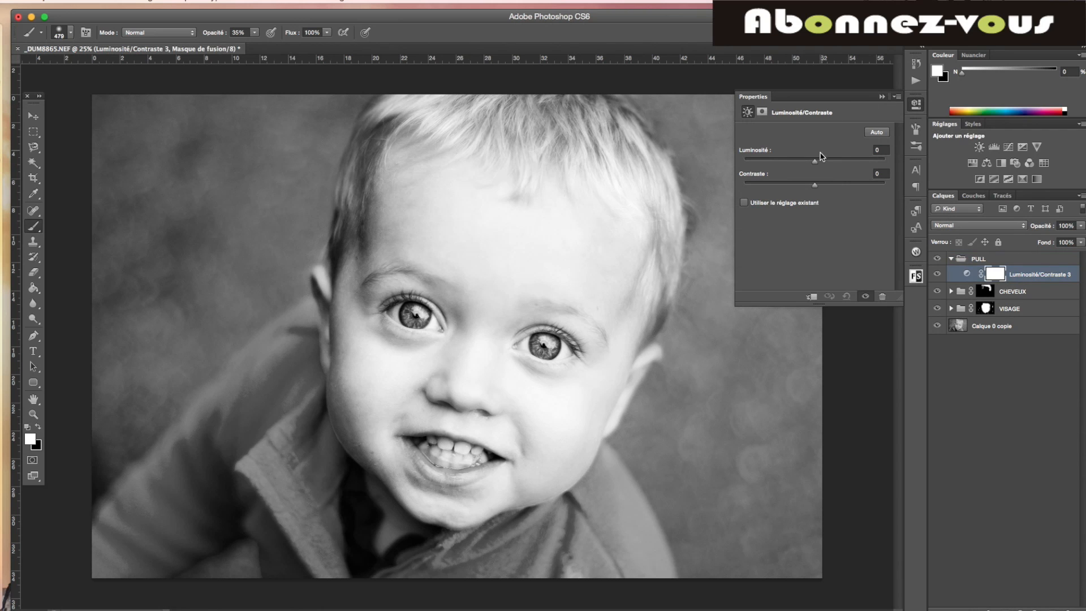
pyautogui.moveTo(815, 163)
pyautogui.mouseDown()
pyautogui.moveTo(795, 163)
pyautogui.moveTo(781, 186)
pyautogui.moveTo(806, 163)
pyautogui.mouseUp()
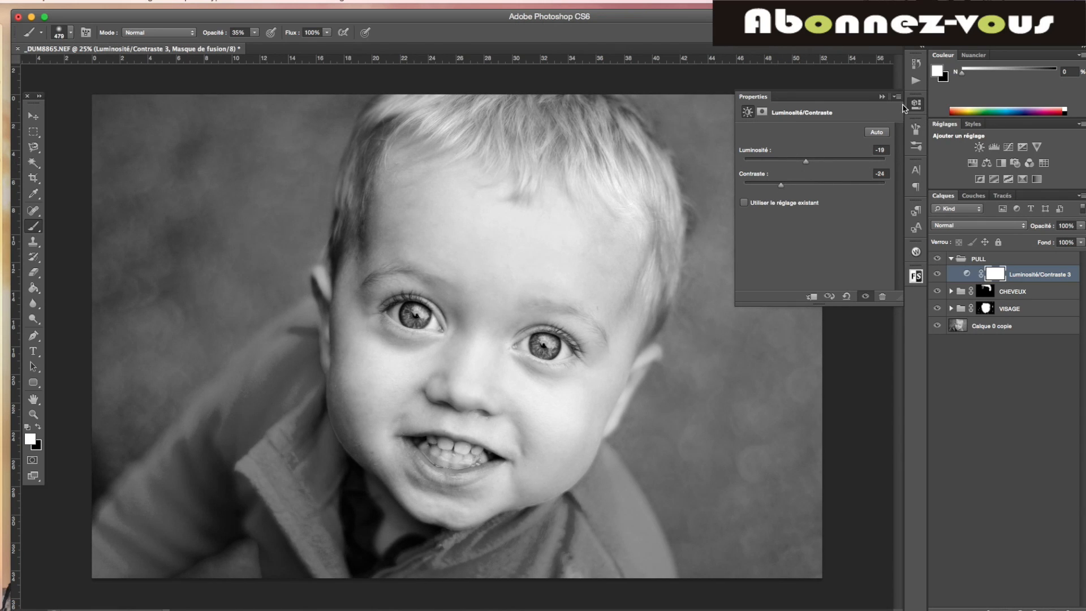
pyautogui.click(881, 98)
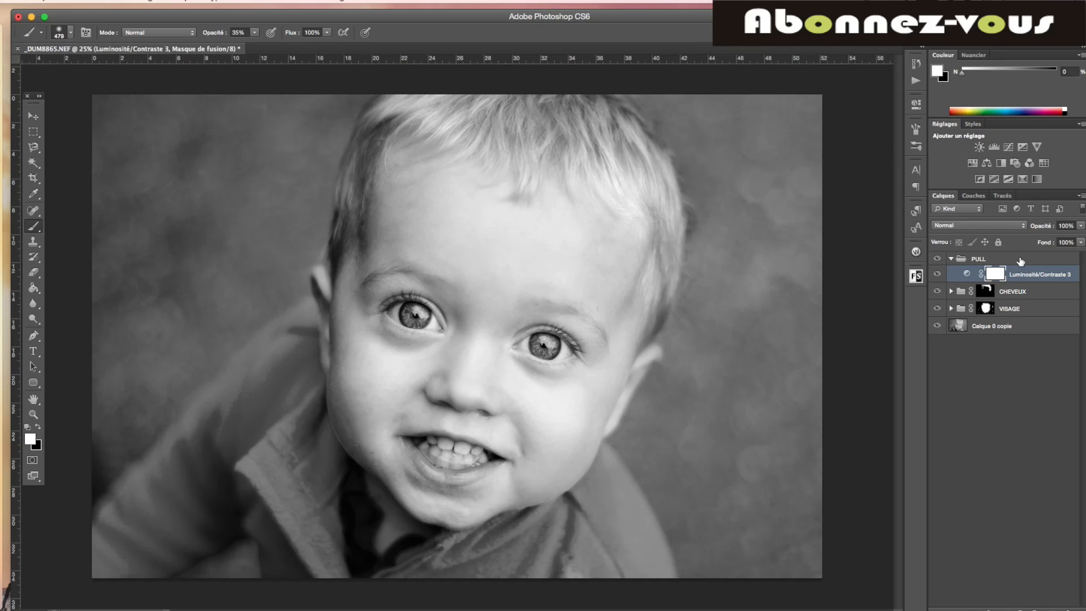
pyautogui.click(993, 258)
pyautogui.click(951, 258)
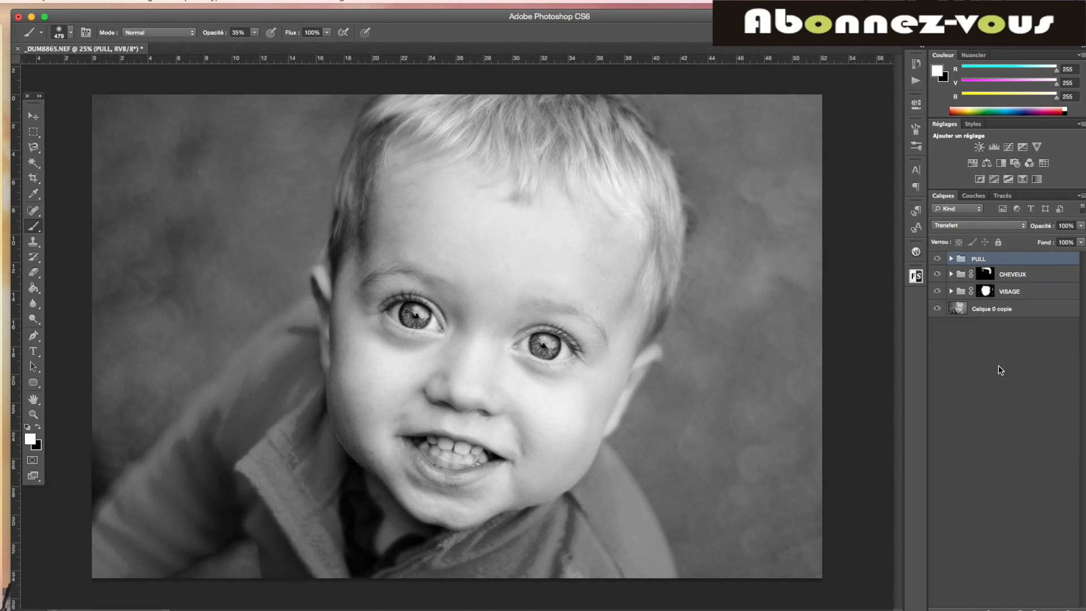
# Step: Add a black mask to the PULL group and paint the child's sweater white on it at 100% brush opacity
pyautogui.keyDown('alt'); pyautogui.click(1004, 609); pyautogui.keyUp('alt')
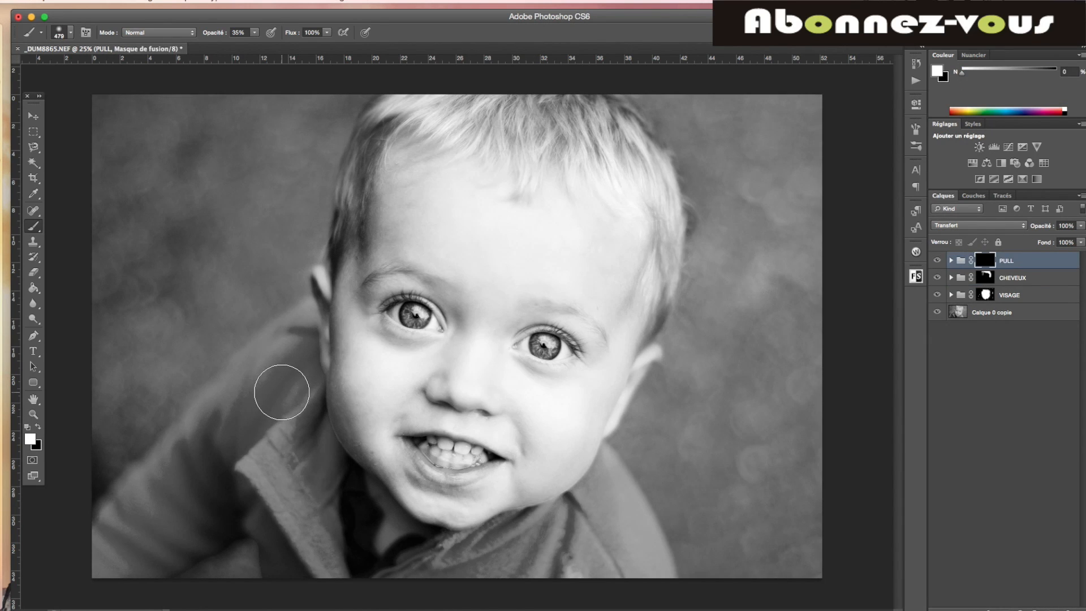
pyautogui.click(254, 32)
pyautogui.moveTo(260, 49); pyautogui.dragTo(293, 46)
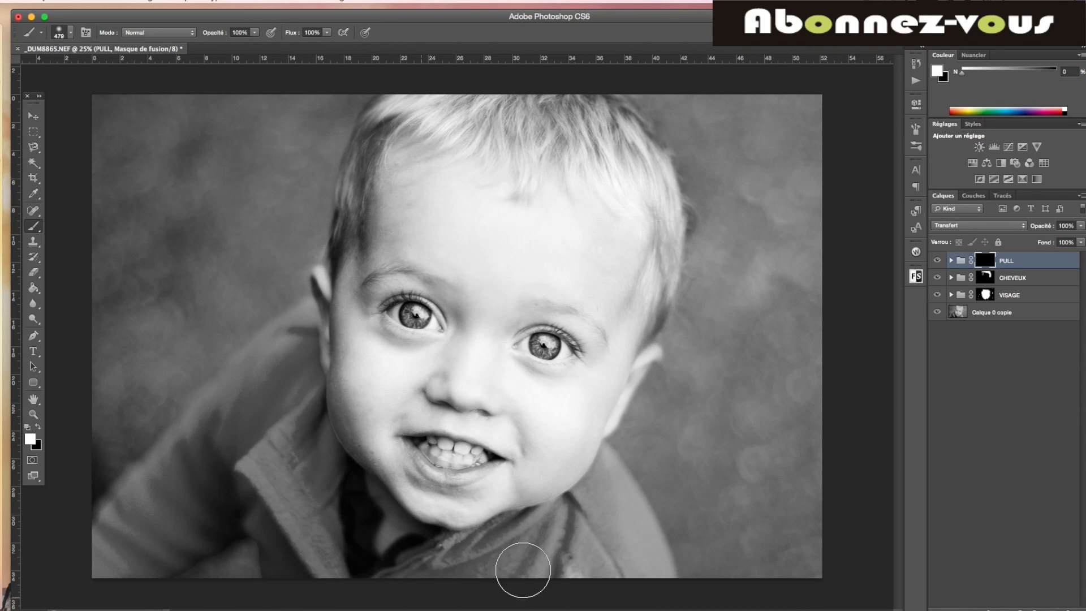
pyautogui.moveTo(575, 525)
pyautogui.mouseDown()
pyautogui.moveTo(463, 562)
pyautogui.moveTo(363, 550)
pyautogui.moveTo(267, 418)
pyautogui.moveTo(132, 548)
pyautogui.moveTo(166, 494)
pyautogui.moveTo(148, 520)
pyautogui.mouseUp()
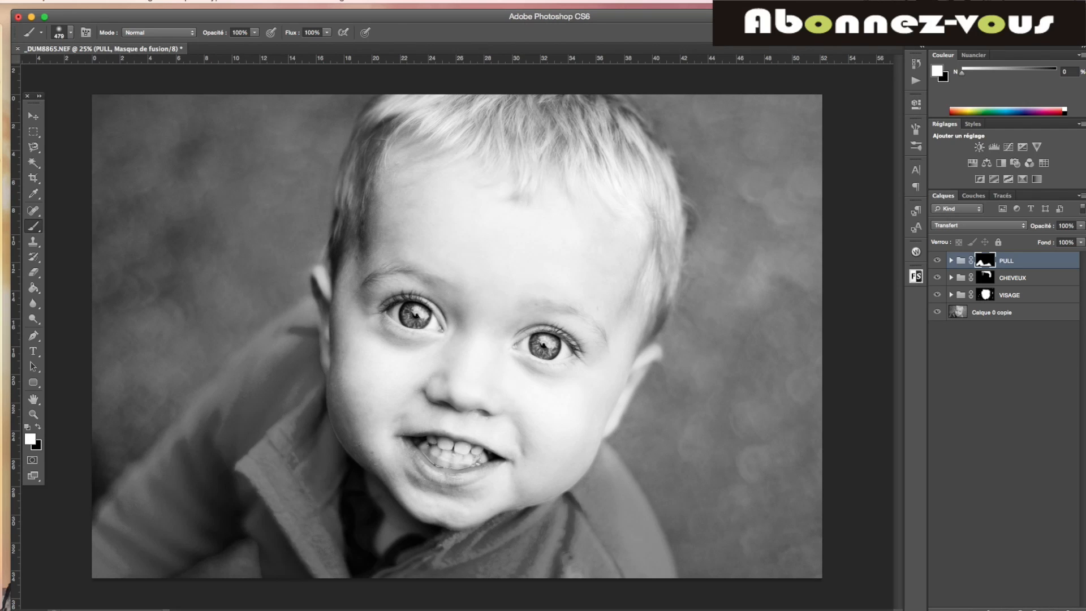
# Step: Create a layer group above PULL and name it YEUX
pyautogui.click(1035, 603)
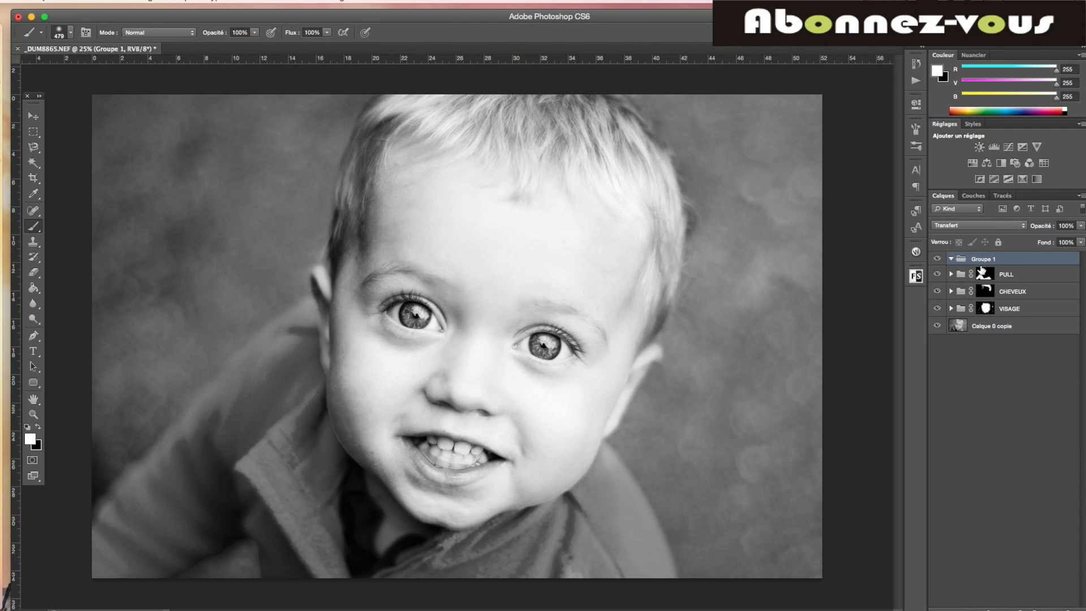
pyautogui.doubleClick(985, 258)
pyautogui.write('YEUX')
pyautogui.press('Return')
# Step: Add a Luminosité/Contraste adjustment layer in the YEUX group with brightness 39 and contrast 37, and collapse the group
pyautogui.click(1021, 609)
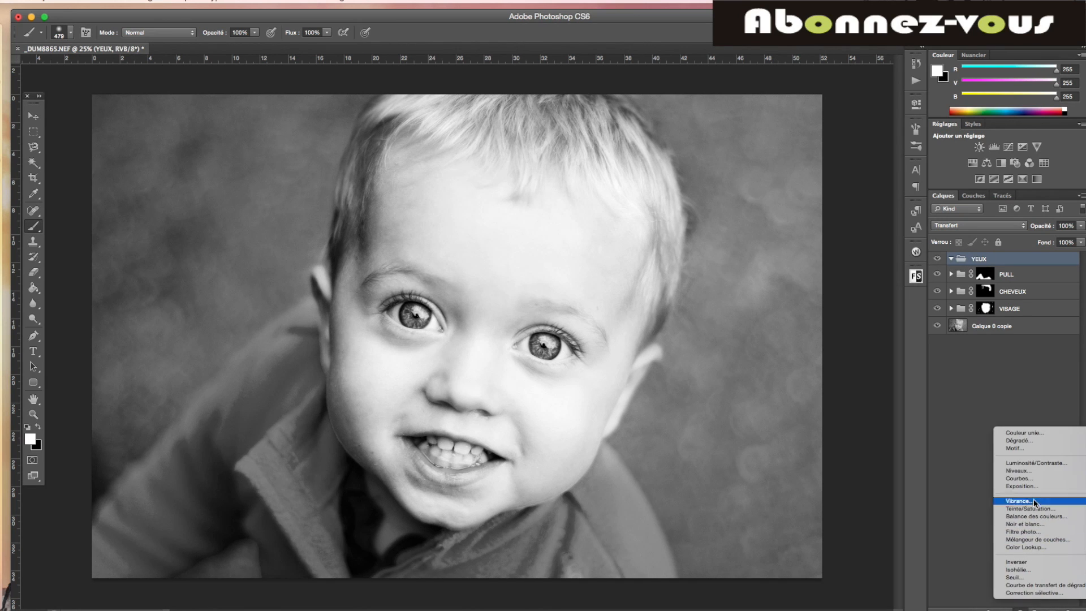
pyautogui.click(1035, 463)
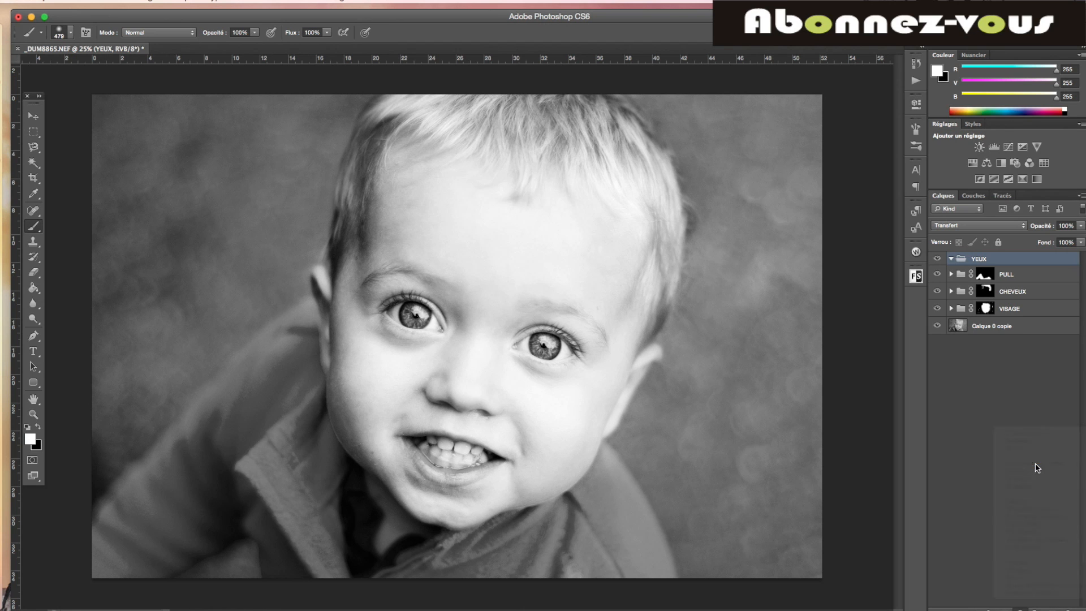
pyautogui.moveTo(814, 164); pyautogui.dragTo(842, 187)
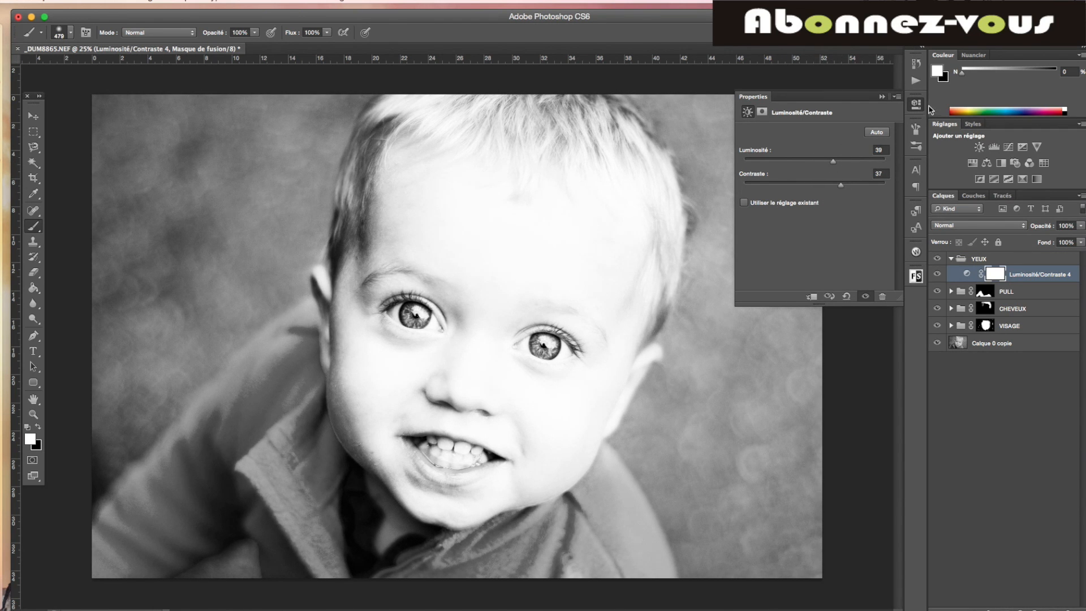
pyautogui.click(882, 97)
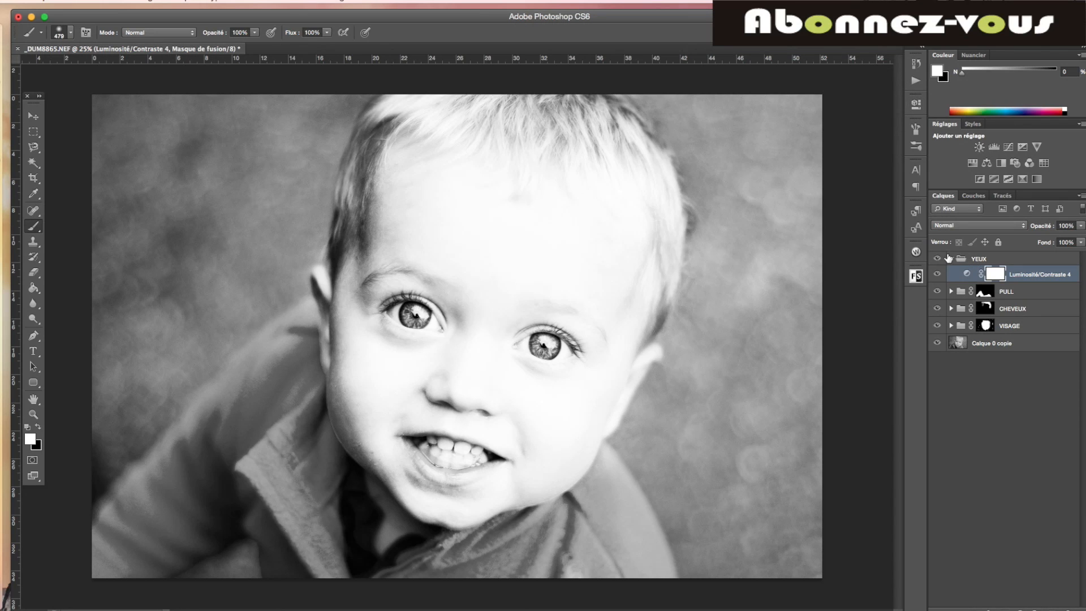
pyautogui.click(946, 259)
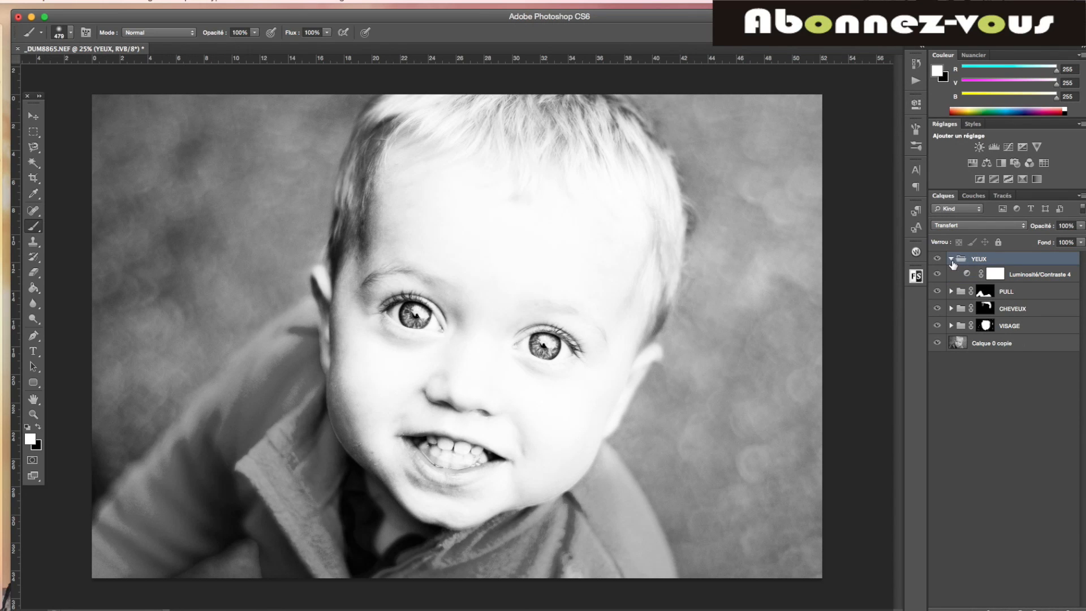
pyautogui.click(952, 259)
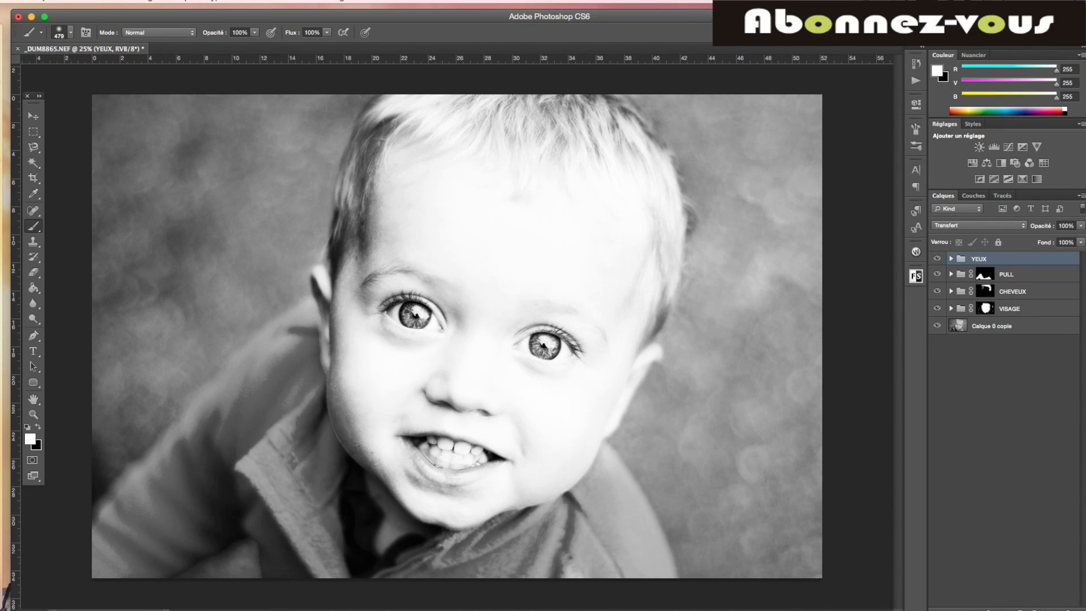
# Step: Add a black mask to the YEUX group and paint both irises white on it with a 178 px brush
pyautogui.keyDown('alt'); pyautogui.click(1005, 608); pyautogui.keyUp('alt')
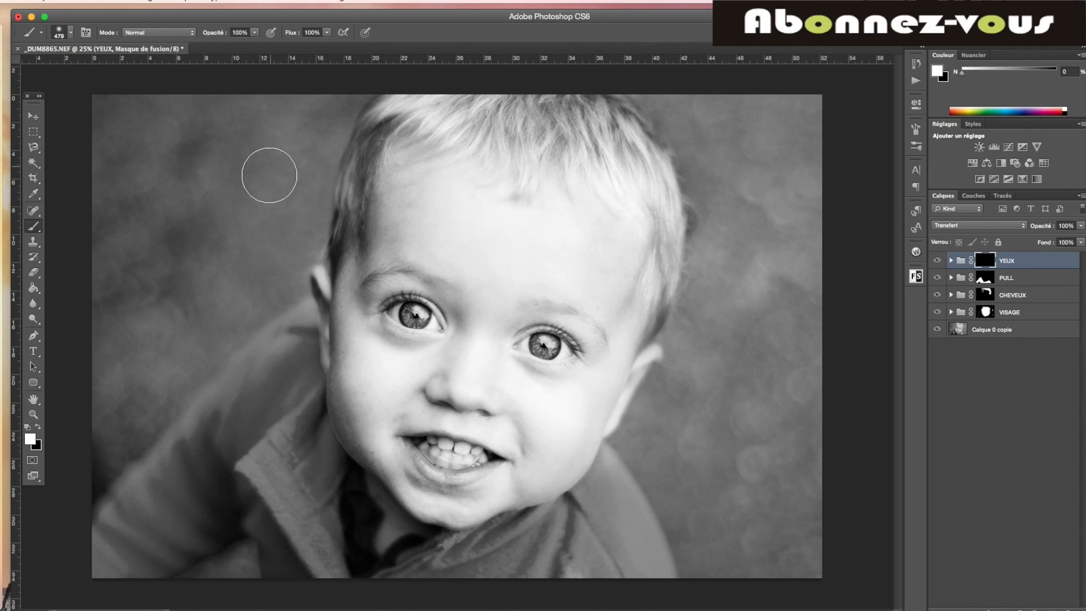
pyautogui.click(70, 32)
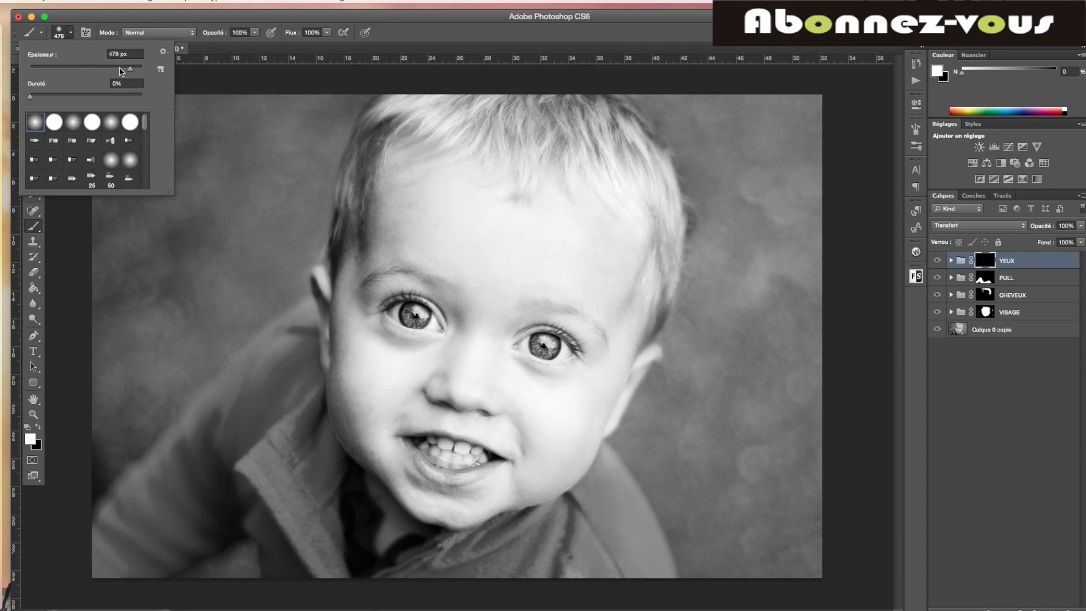
pyautogui.moveTo(131, 72); pyautogui.dragTo(107, 70)
pyautogui.click(411, 314)
pyautogui.click(414, 314)
pyautogui.click(415, 316)
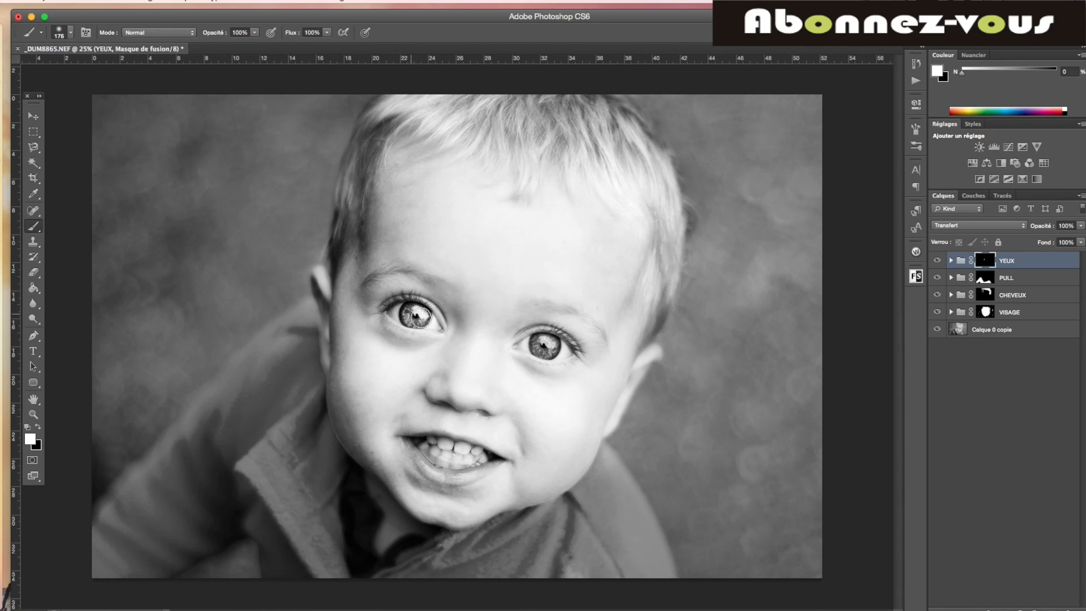
pyautogui.click(544, 346)
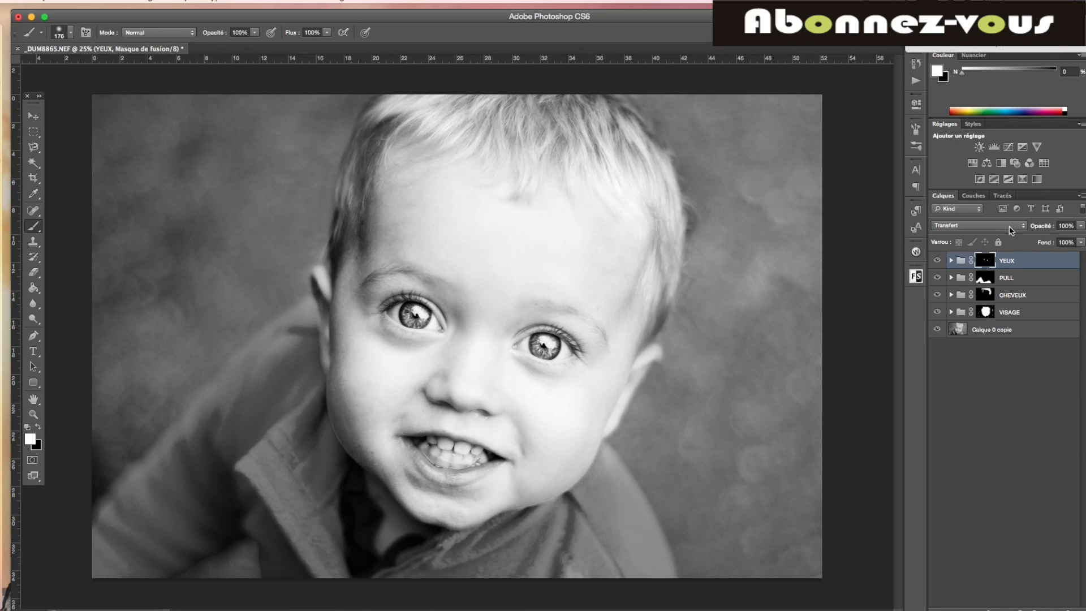
# Step: Lower the YEUX group's opacity to 22%, toggling its visibility to compare the eyes with and without the effect
pyautogui.click(1081, 229)
pyautogui.moveTo(1078, 238); pyautogui.dragTo(1057, 242)
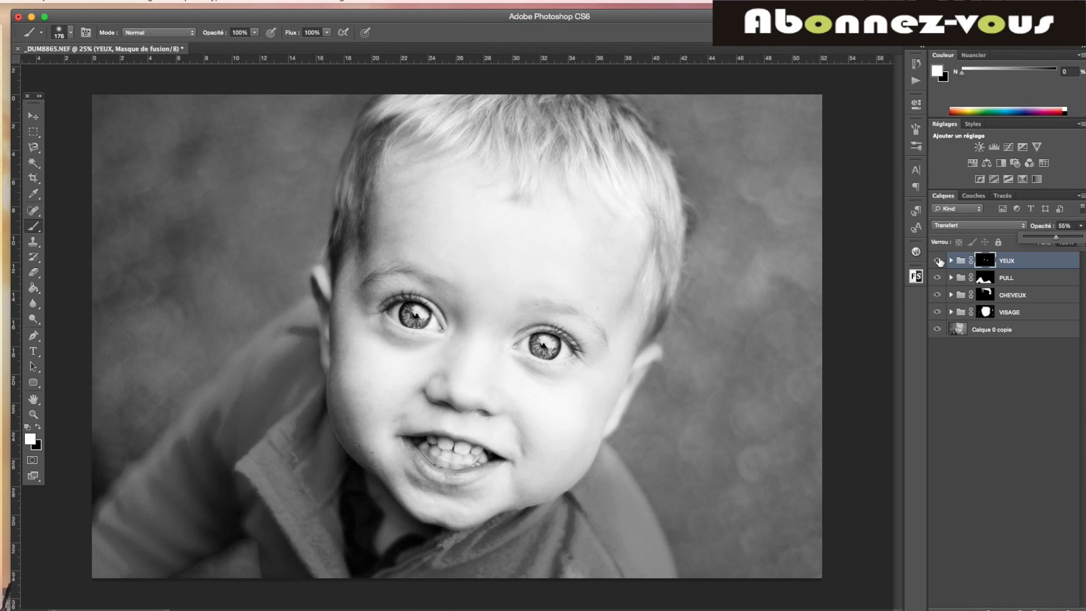
pyautogui.click(938, 260)
pyautogui.click(938, 260)
pyautogui.click(938, 261)
pyautogui.click(938, 261)
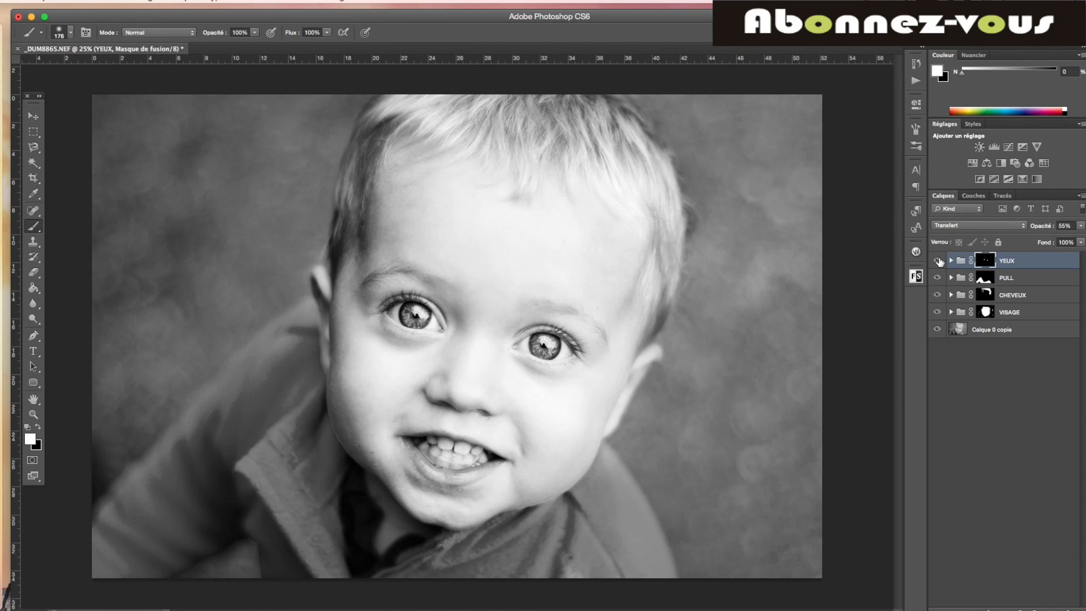
pyautogui.click(1080, 226)
pyautogui.moveTo(1059, 237); pyautogui.dragTo(1036, 240)
pyautogui.click(937, 261)
pyautogui.click(937, 261)
pyautogui.click(1081, 229)
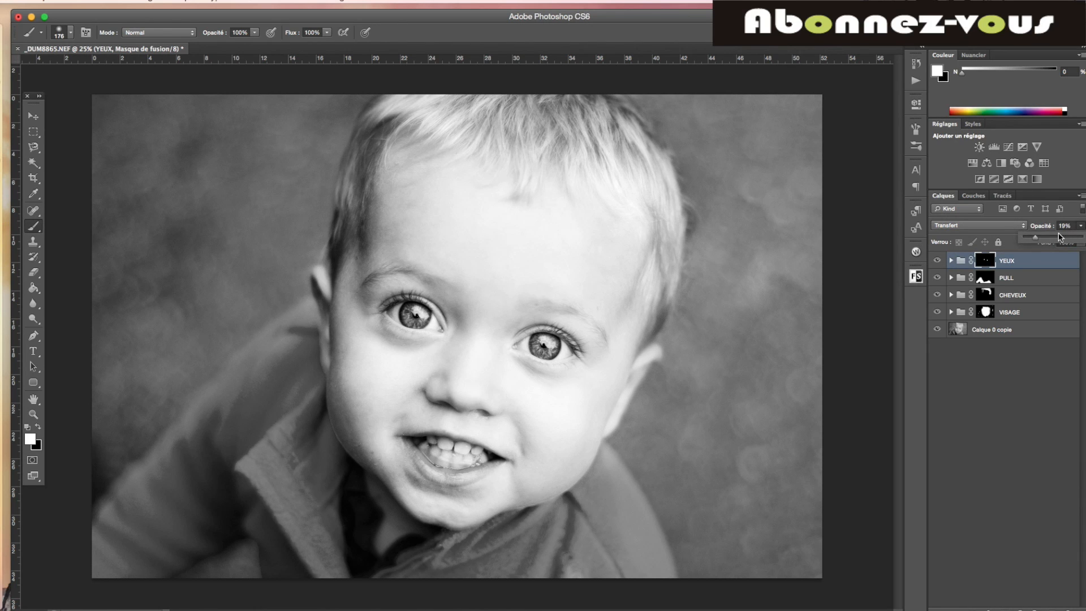
pyautogui.moveTo(1036, 238); pyautogui.dragTo(1037, 238)
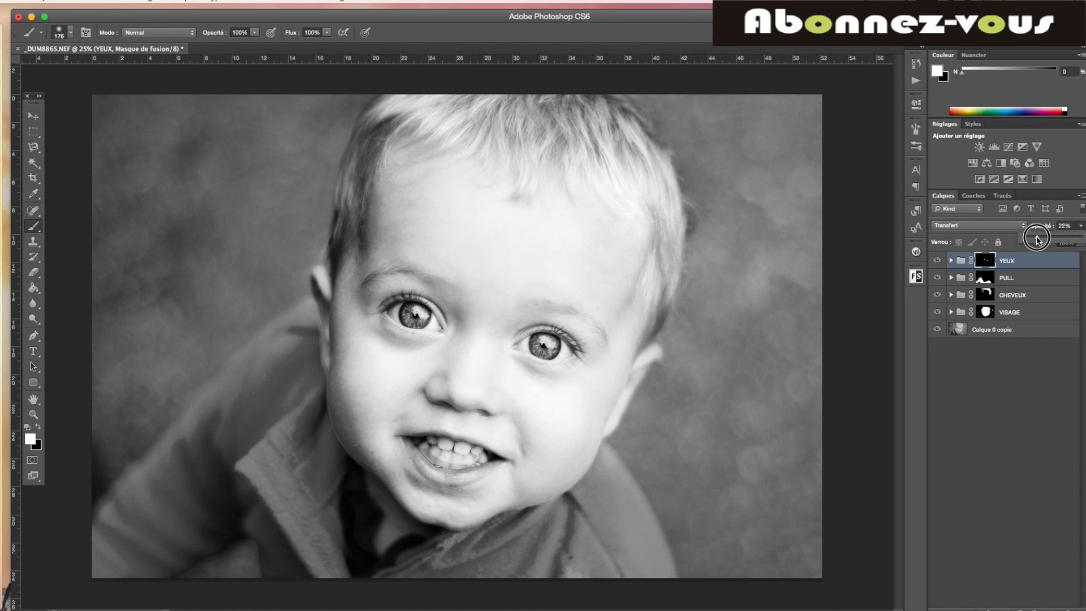
pyautogui.click(1041, 429)
# Step: Set the Luminosité/Contraste adjustment in the VISAGE group to brightness 20 and contrast 41, and collapse the group
pyautogui.click(1054, 313)
pyautogui.click(951, 313)
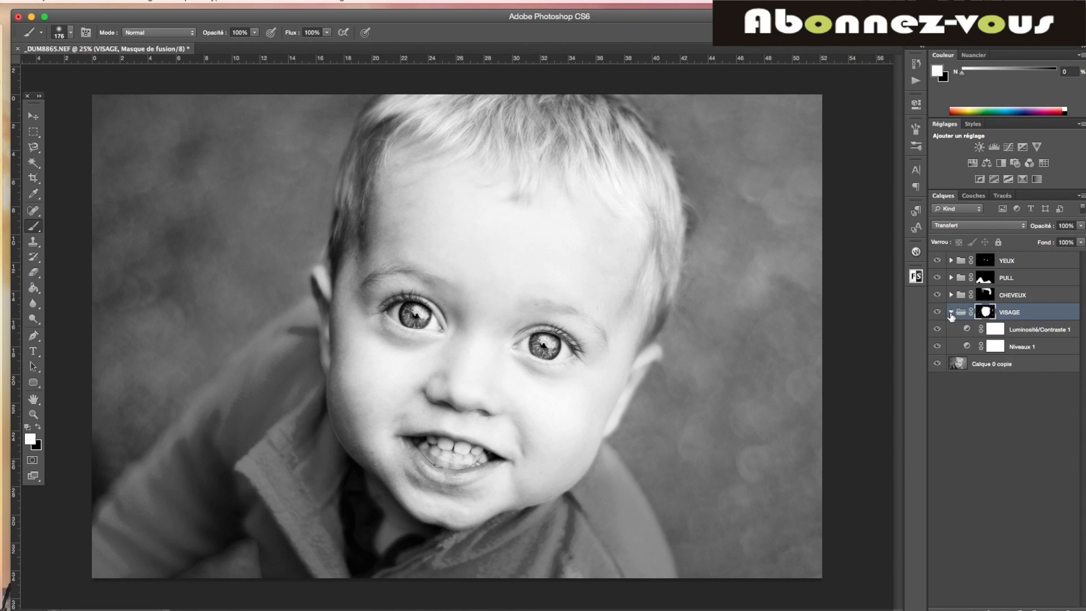
pyautogui.click(994, 329)
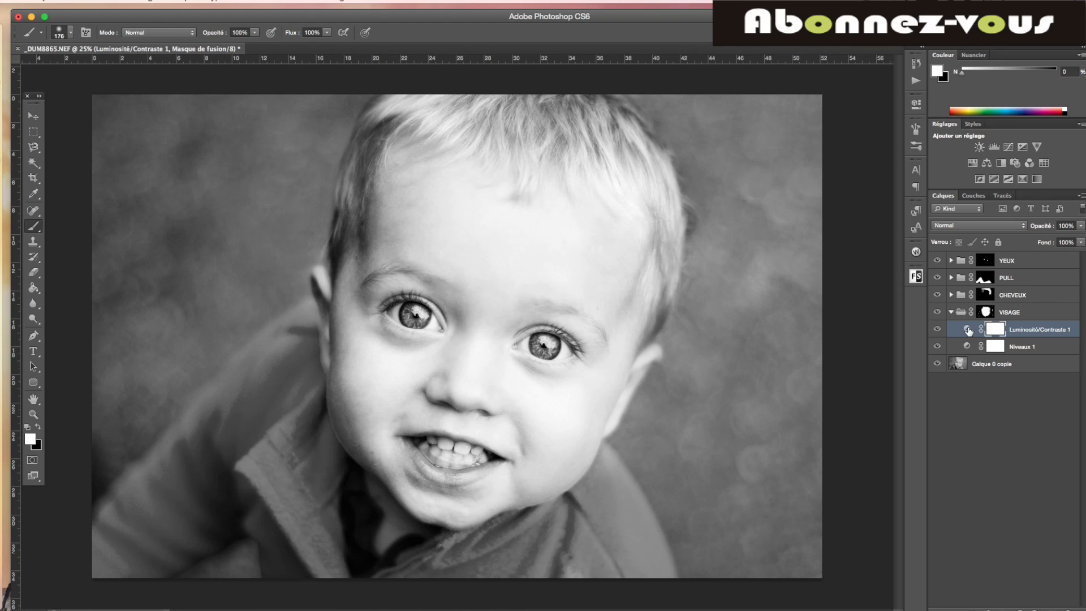
pyautogui.doubleClick(968, 331)
pyautogui.click(826, 162)
pyautogui.moveTo(826, 163); pyautogui.dragTo(845, 189)
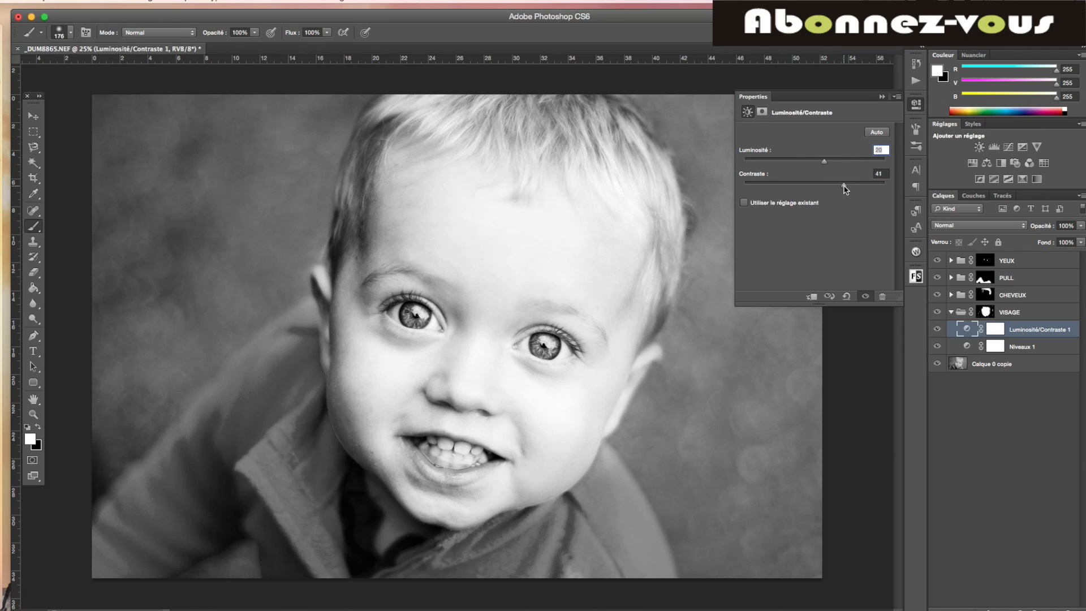
pyautogui.click(882, 96)
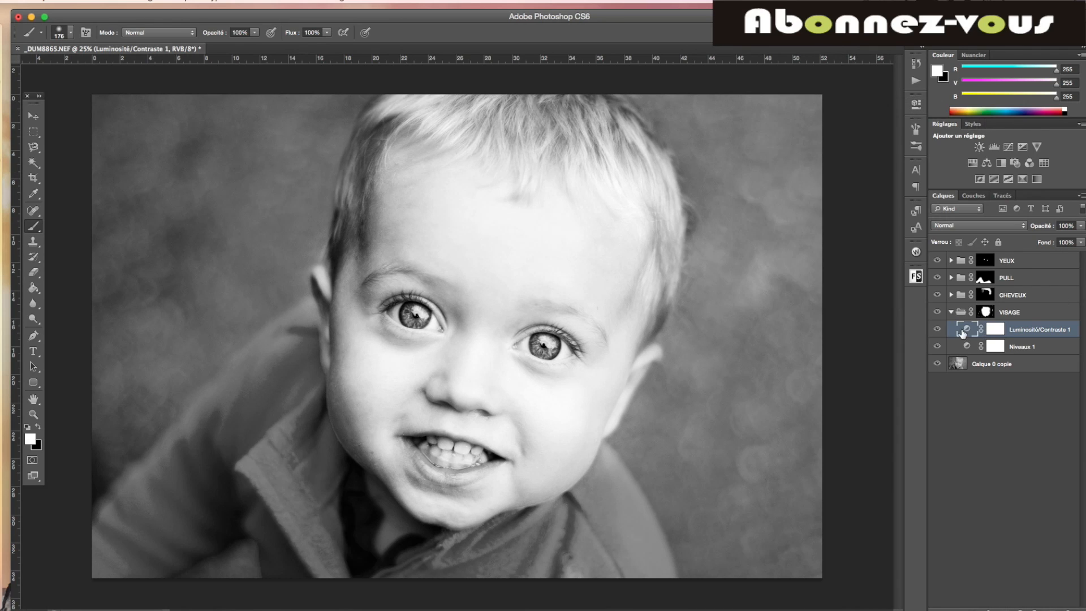
pyautogui.click(951, 312)
# Step: Create a layer group above YEUX and name it FOND
pyautogui.click(1032, 258)
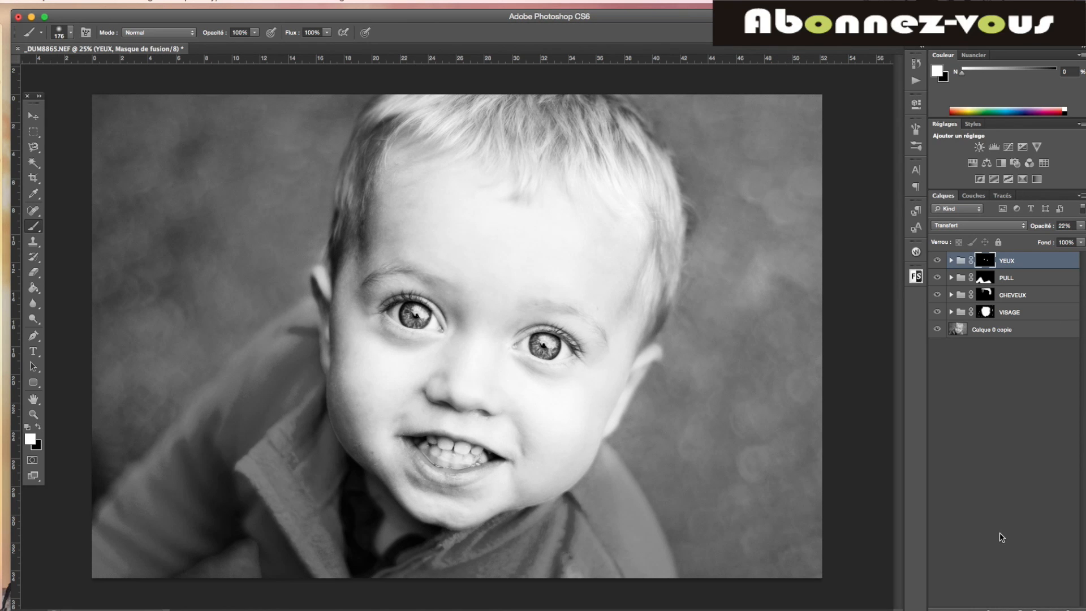
pyautogui.click(1036, 604)
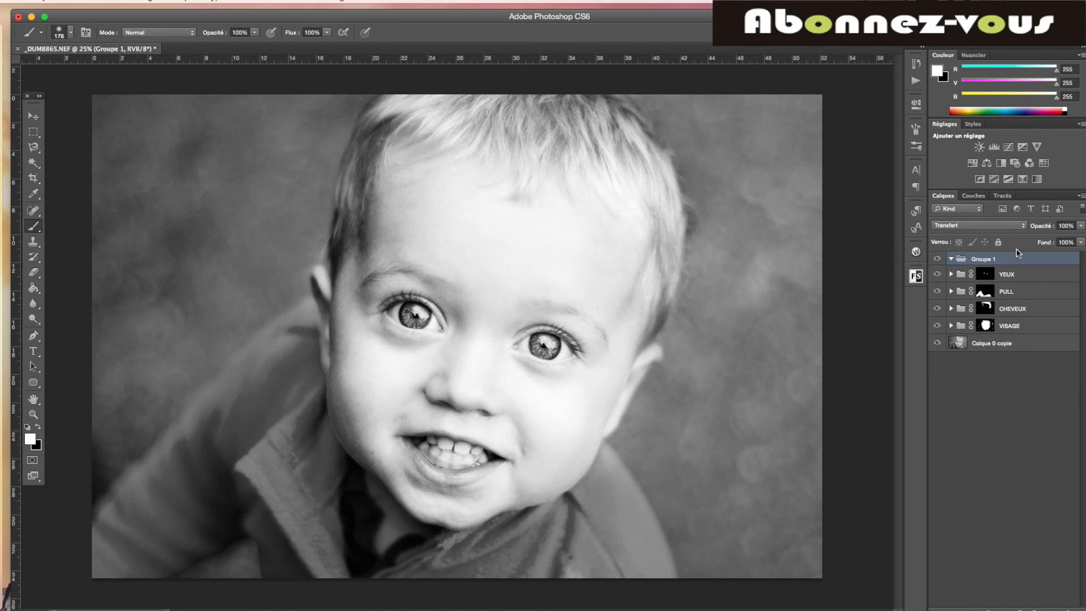
pyautogui.doubleClick(988, 260)
pyautogui.write('F')
pyautogui.press('Return')
# Step: Add a Niveaux adjustment layer in the FOND group with a raised black input and white input 222, and collapse the group
pyautogui.click(1021, 609)
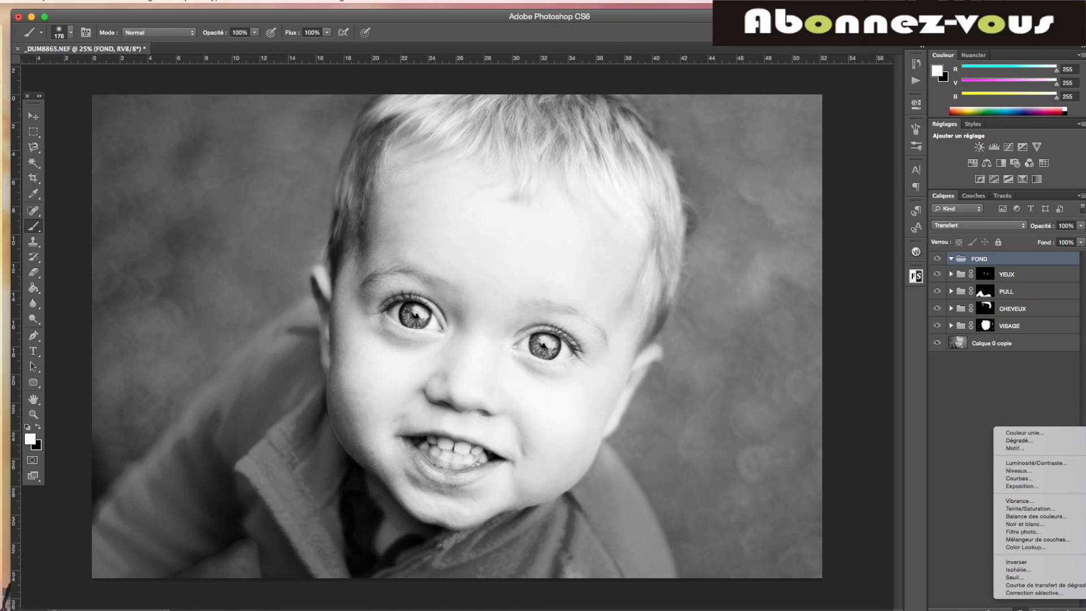
pyautogui.click(1026, 472)
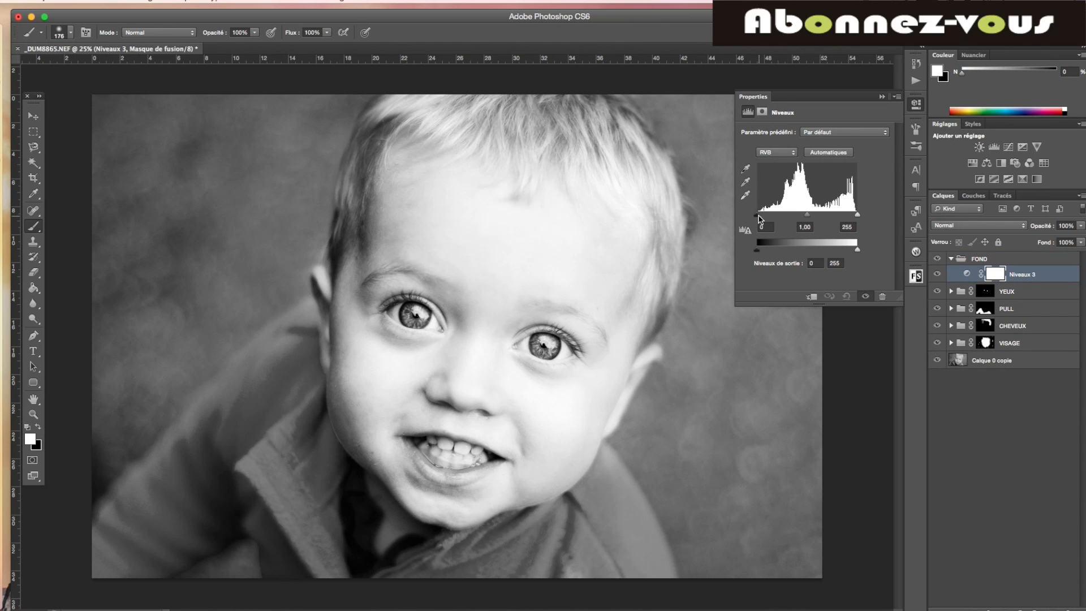
pyautogui.moveTo(760, 218); pyautogui.dragTo(766, 219)
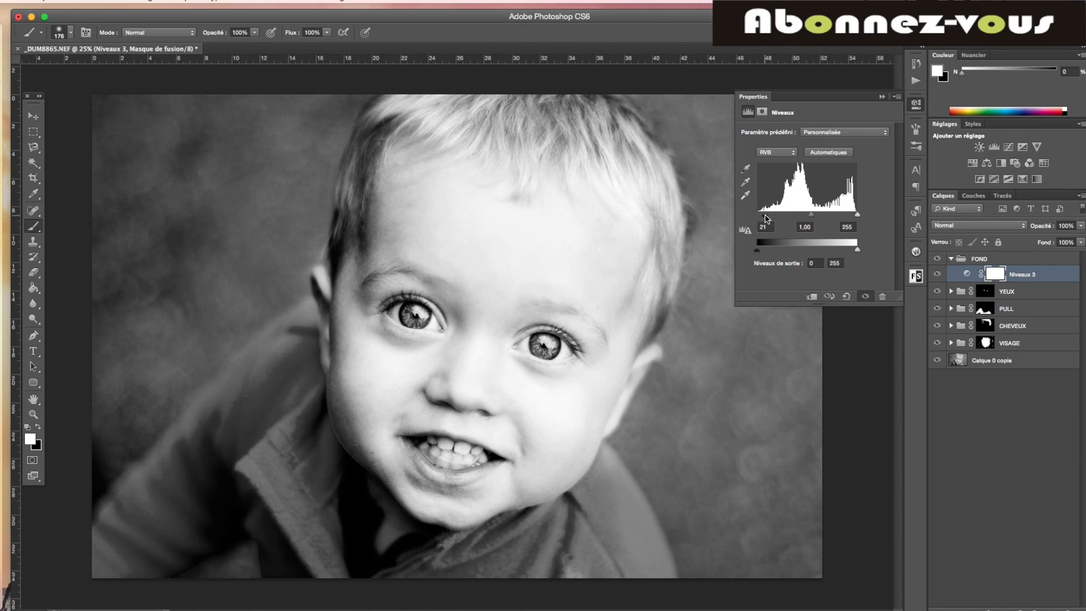
pyautogui.moveTo(857, 215); pyautogui.dragTo(845, 218)
pyautogui.moveTo(768, 219); pyautogui.dragTo(768, 219)
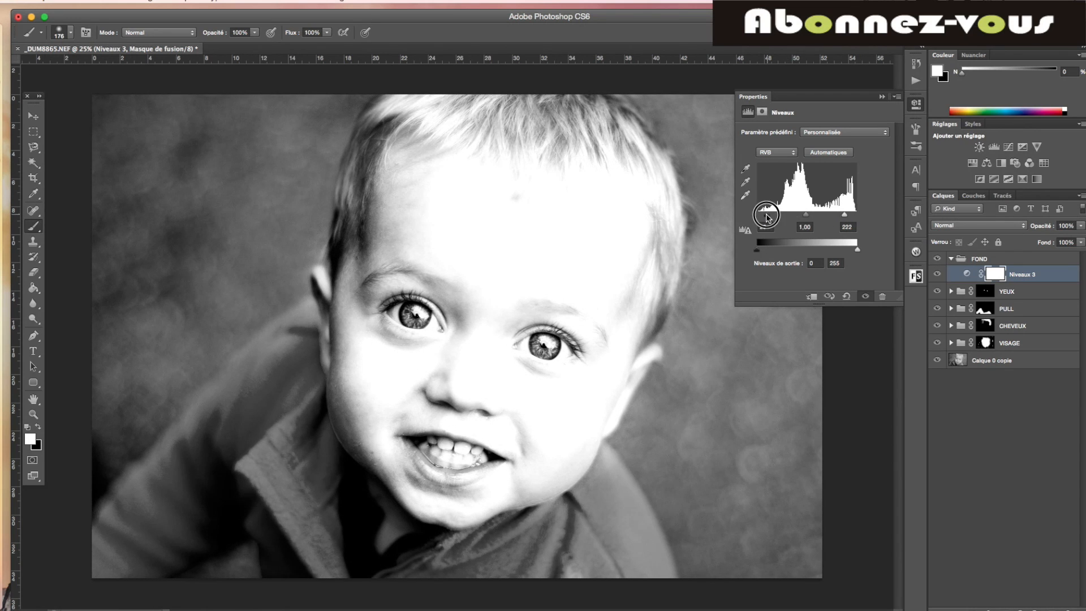
pyautogui.click(882, 96)
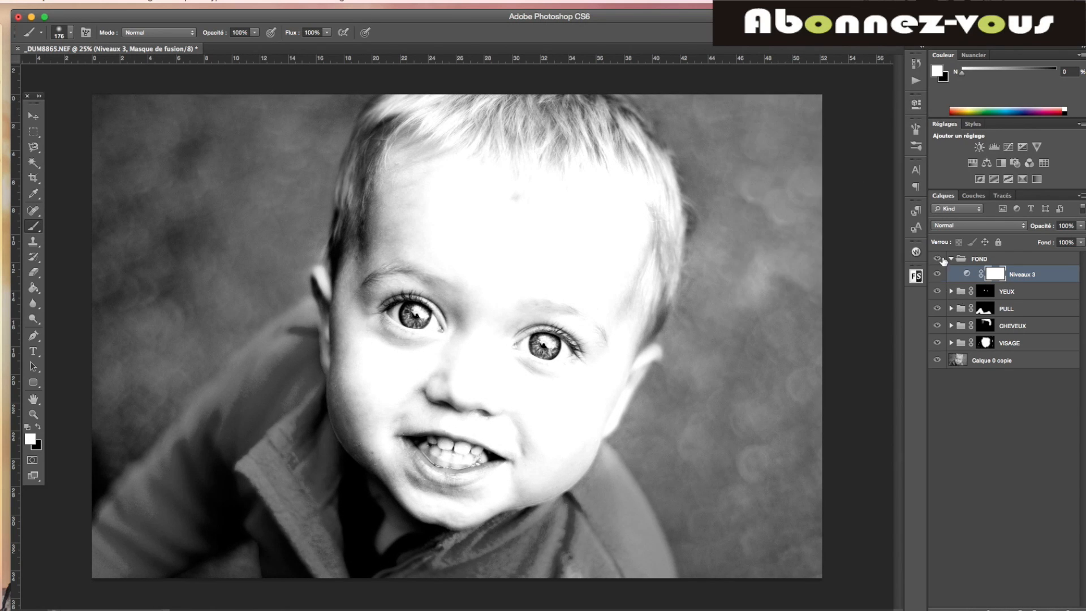
pyautogui.click(951, 258)
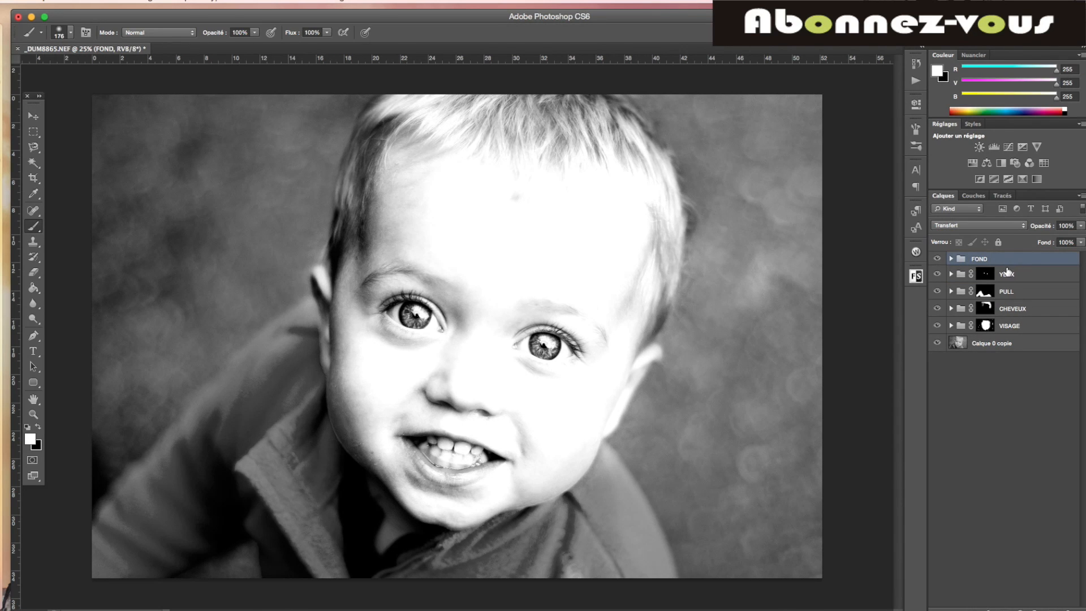
# Step: Add a black mask to the FOND group and paint the background on both sides of the child white with a 479 px brush
pyautogui.keyDown('alt'); pyautogui.click(1001, 607); pyautogui.keyUp('alt')
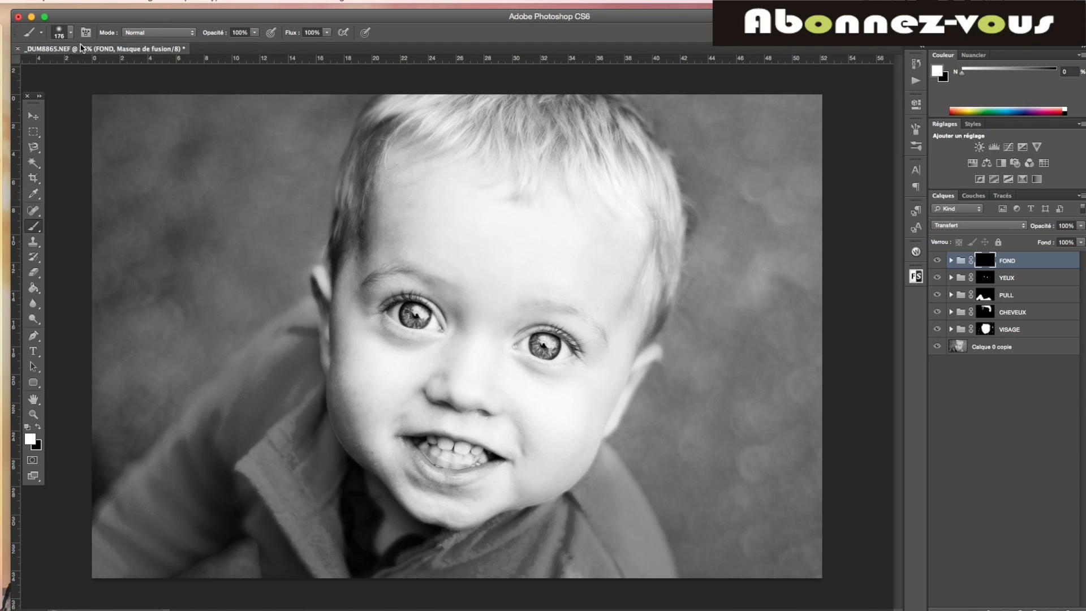
pyautogui.click(71, 34)
pyautogui.moveTo(108, 74); pyautogui.dragTo(133, 68)
pyautogui.moveTo(257, 168)
pyautogui.mouseDown()
pyautogui.moveTo(138, 294)
pyautogui.moveTo(155, 199)
pyautogui.moveTo(146, 124)
pyautogui.moveTo(205, 153)
pyautogui.mouseUp()
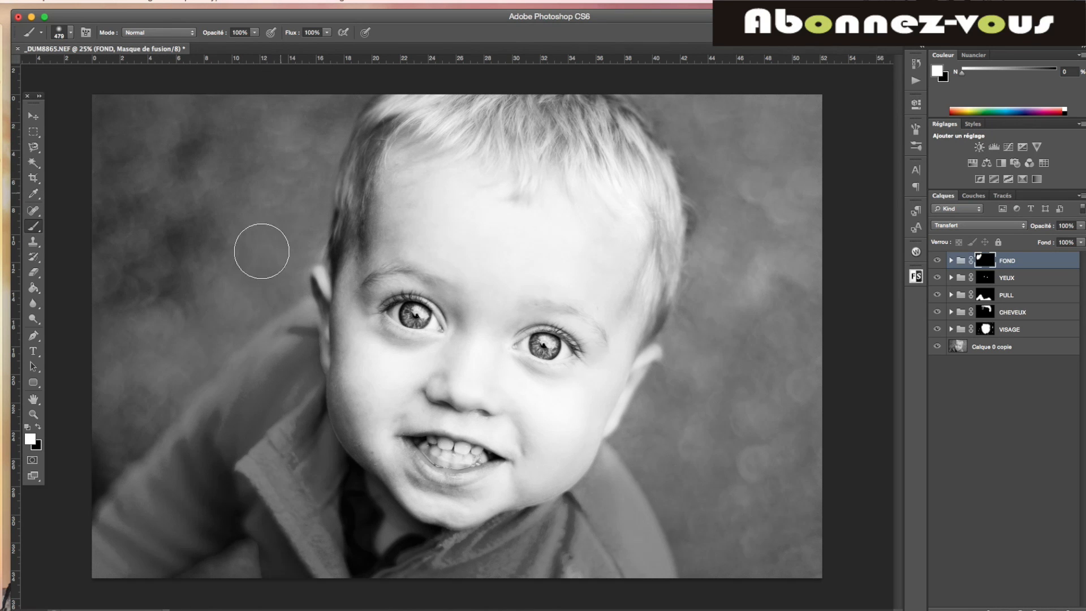
pyautogui.moveTo(100, 427); pyautogui.dragTo(114, 447)
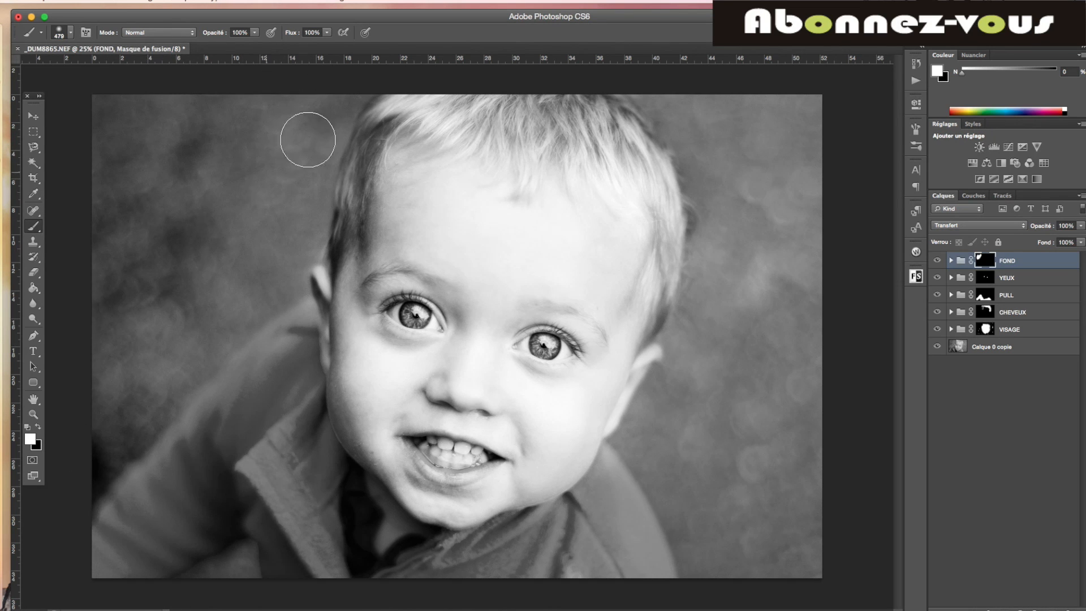
pyautogui.moveTo(197, 331)
pyautogui.mouseDown()
pyautogui.moveTo(280, 241)
pyautogui.moveTo(169, 360)
pyautogui.moveTo(83, 494)
pyautogui.mouseUp()
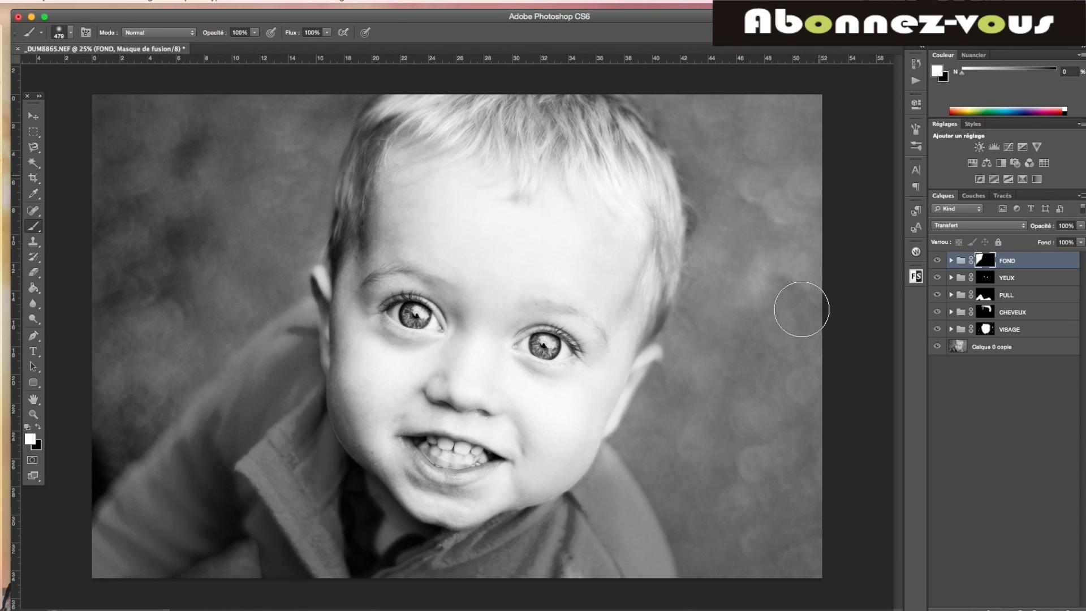
pyautogui.moveTo(738, 288)
pyautogui.mouseDown()
pyautogui.moveTo(775, 532)
pyautogui.moveTo(800, 524)
pyautogui.moveTo(766, 550)
pyautogui.mouseUp()
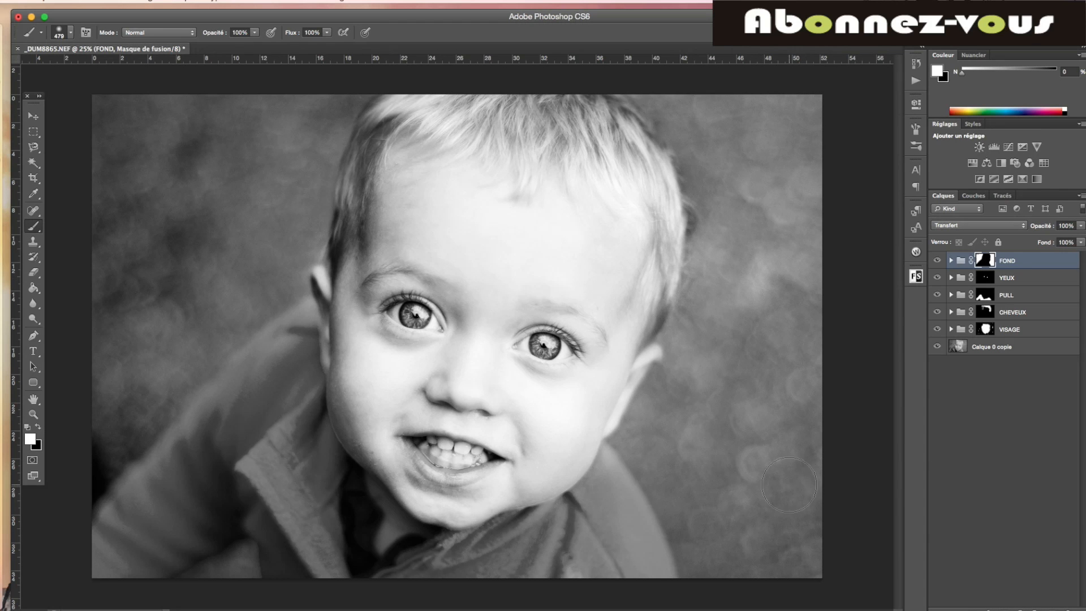
# Step: Compare the image with and without the FOND group's adjustments
pyautogui.click(938, 261)
pyautogui.click(939, 261)
pyautogui.click(939, 261)
pyautogui.click(938, 261)
pyautogui.click(938, 261)
# Step: Create a new layer above FOND in Lumière tamisée mode, filled with the 50% gray neutral colour
pyautogui.keyDown('alt'); pyautogui.click(1053, 609); pyautogui.keyUp('alt')
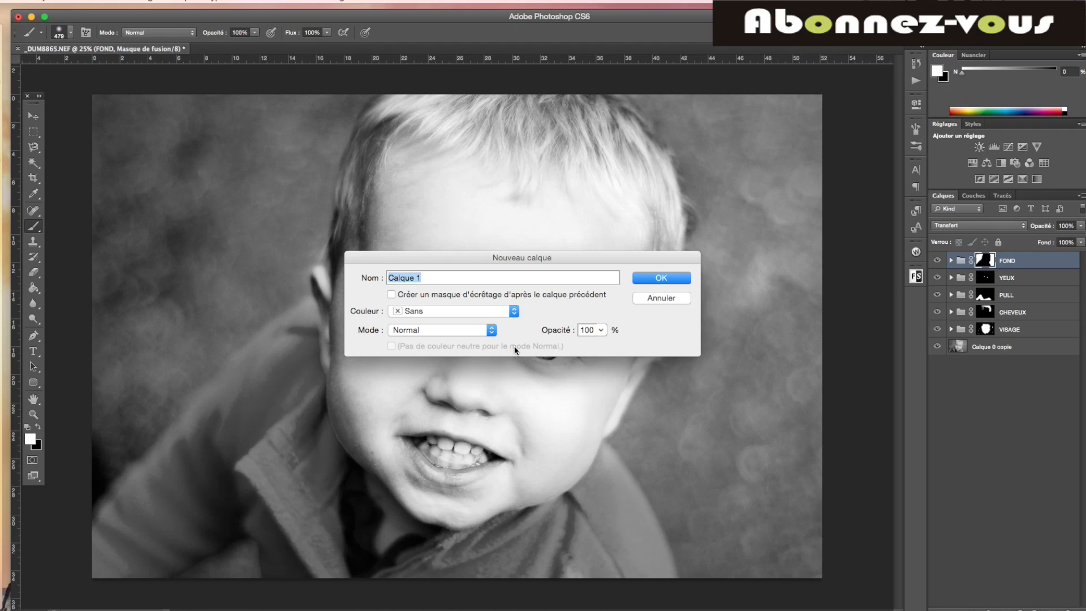
pyautogui.click(512, 312)
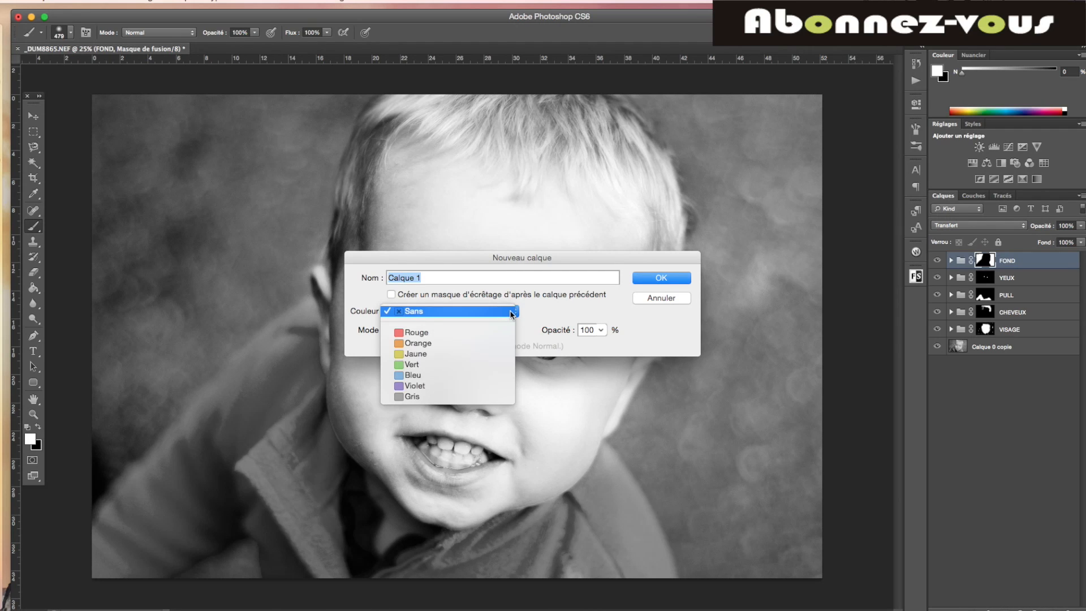
pyautogui.click(512, 314)
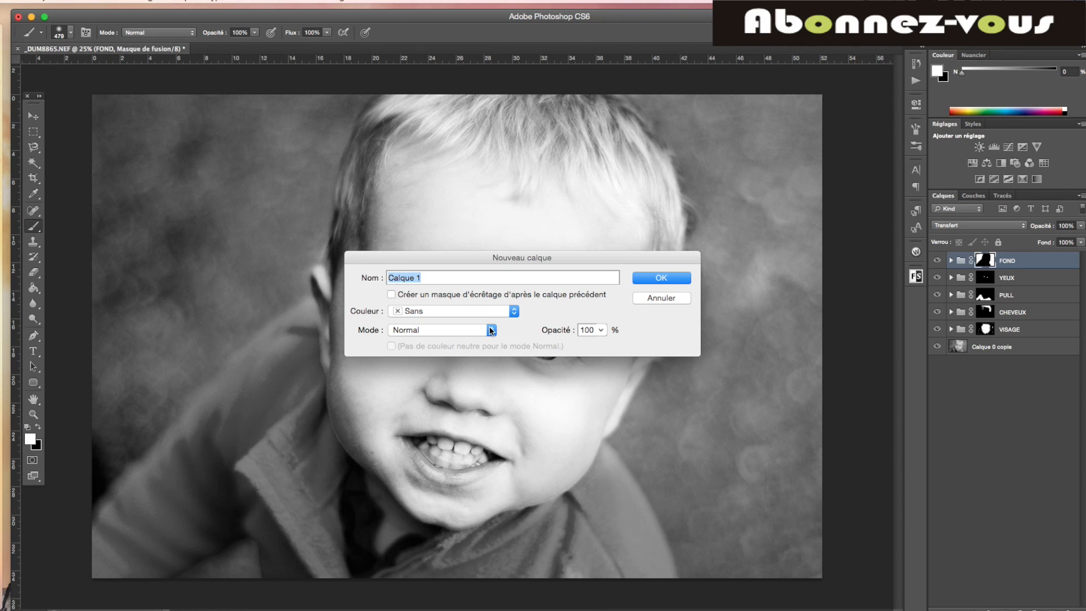
pyautogui.click(491, 331)
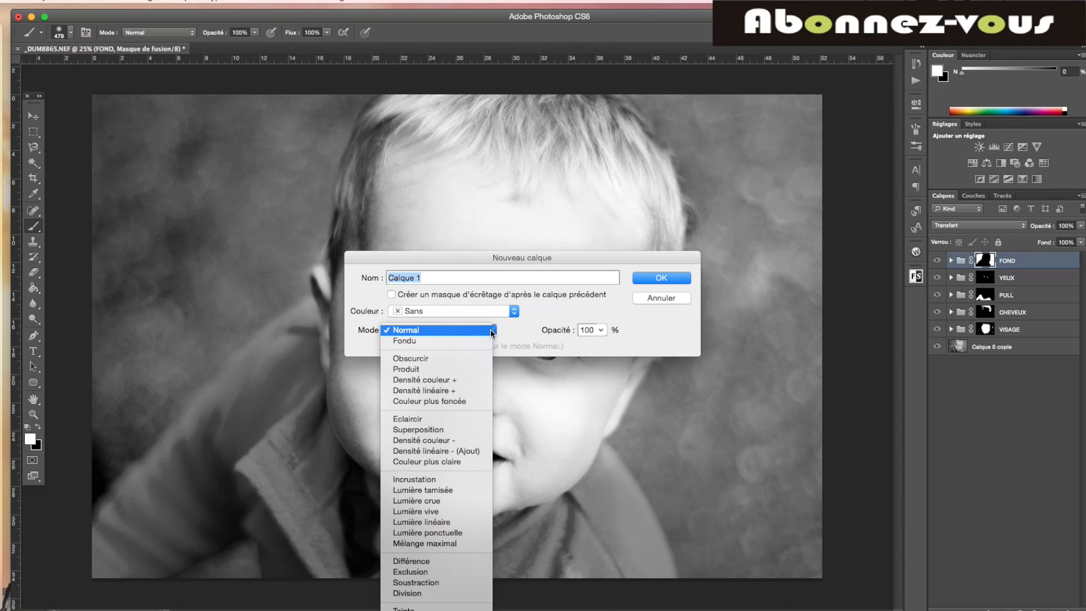
pyautogui.click(445, 490)
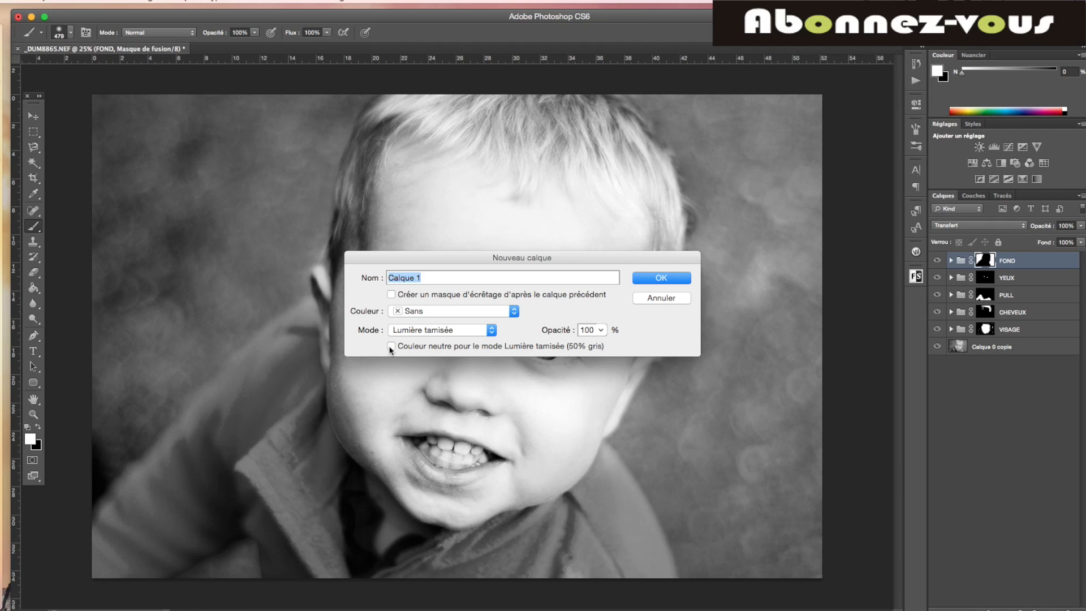
pyautogui.click(391, 347)
pyautogui.click(691, 278)
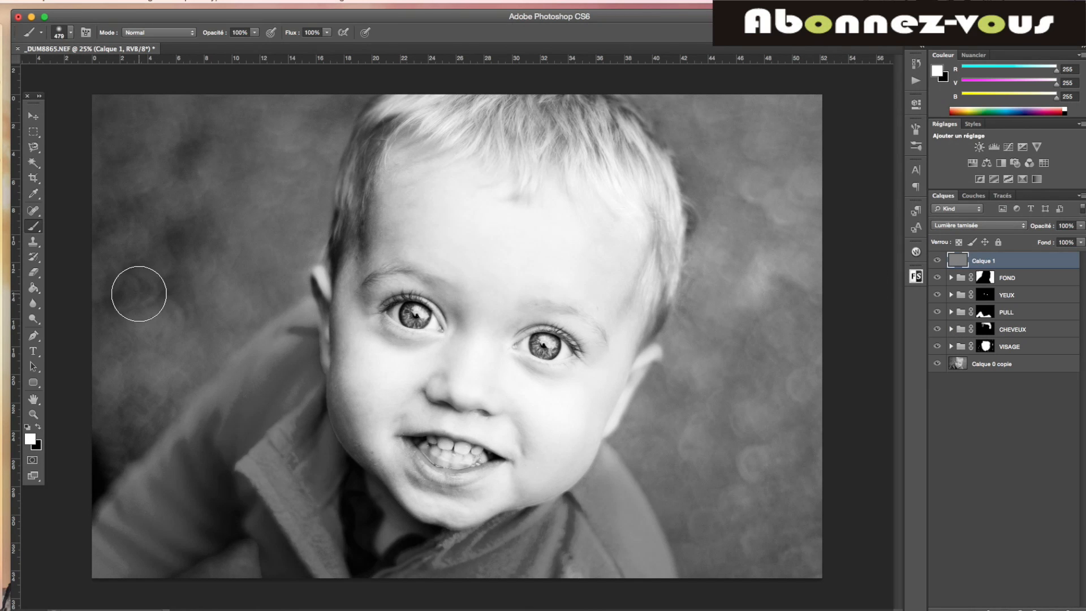
# Step: Set the brush to 10% opacity and a size of 108 px
pyautogui.click(255, 32)
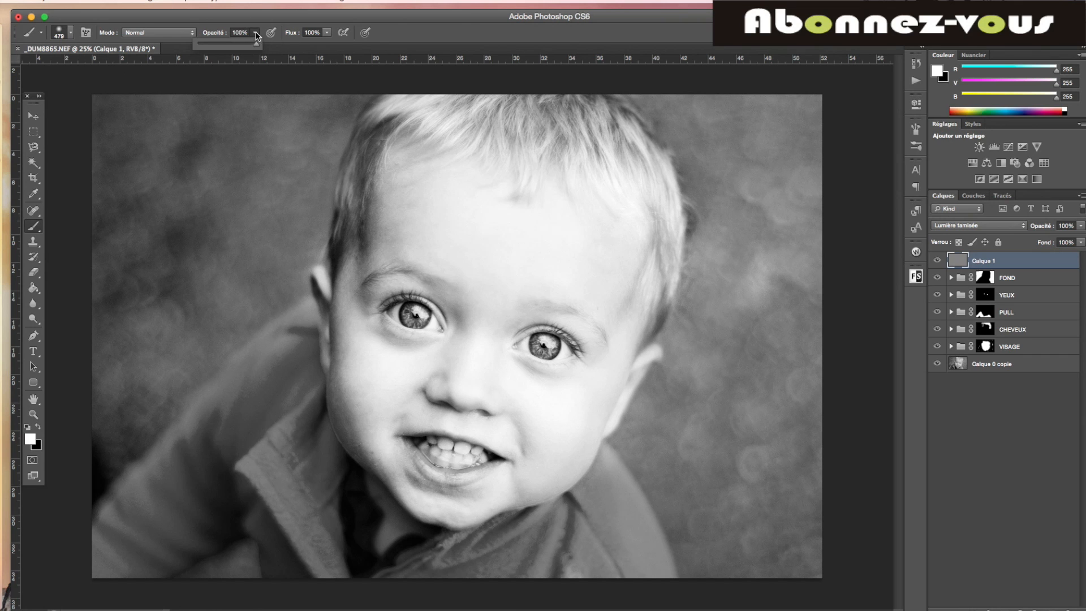
pyautogui.moveTo(256, 43); pyautogui.dragTo(205, 48)
pyautogui.click(71, 33)
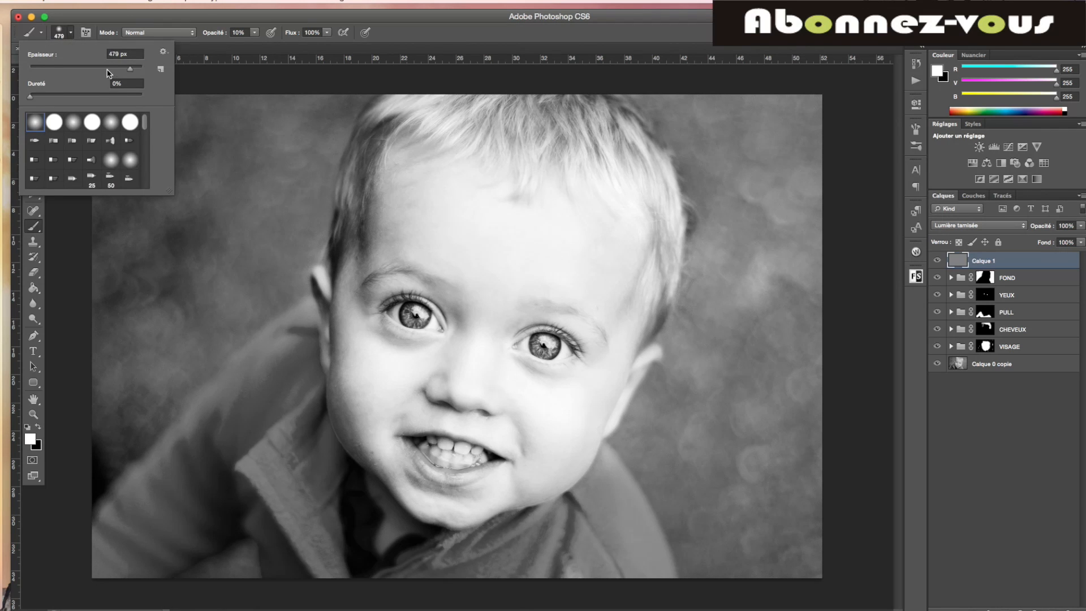
pyautogui.moveTo(130, 69); pyautogui.dragTo(57, 70)
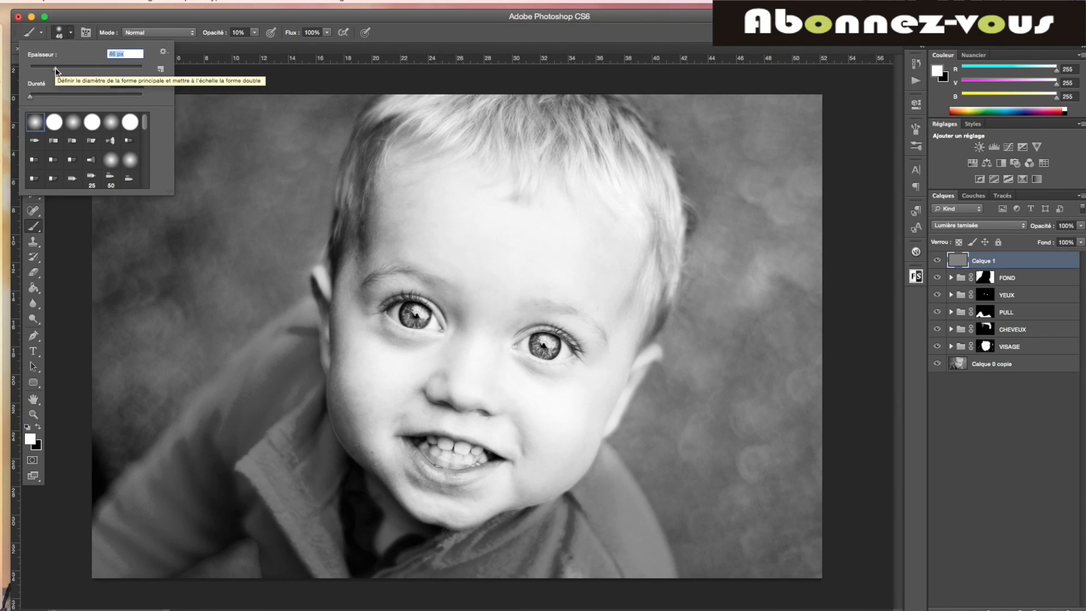
pyautogui.moveTo(55, 70); pyautogui.dragTo(48, 69)
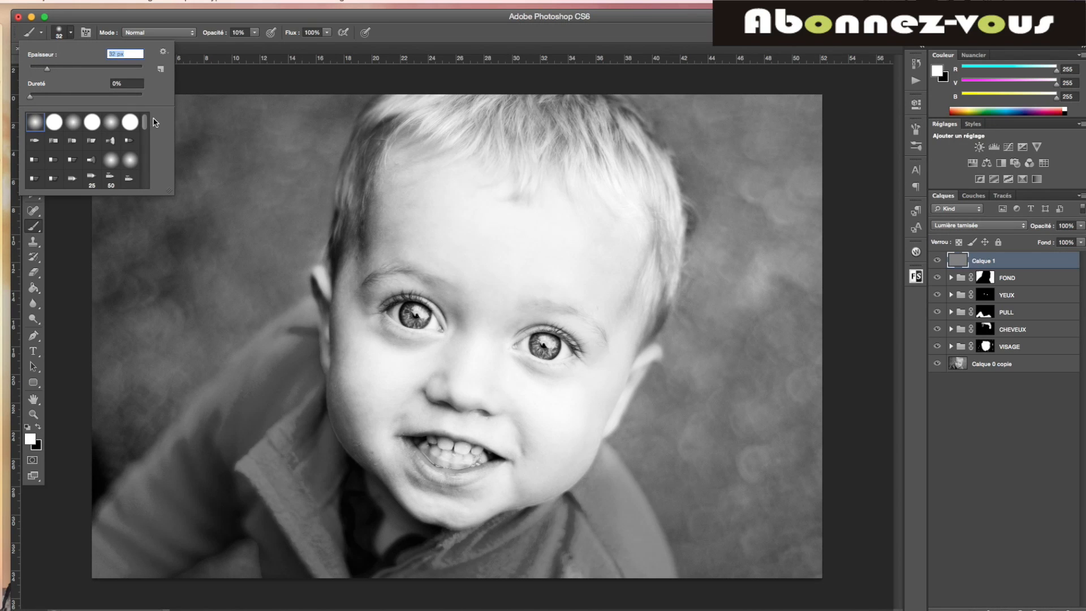
pyautogui.moveTo(48, 69); pyautogui.dragTo(78, 70)
pyautogui.moveTo(77, 71); pyautogui.dragTo(88, 71)
pyautogui.click(436, 31)
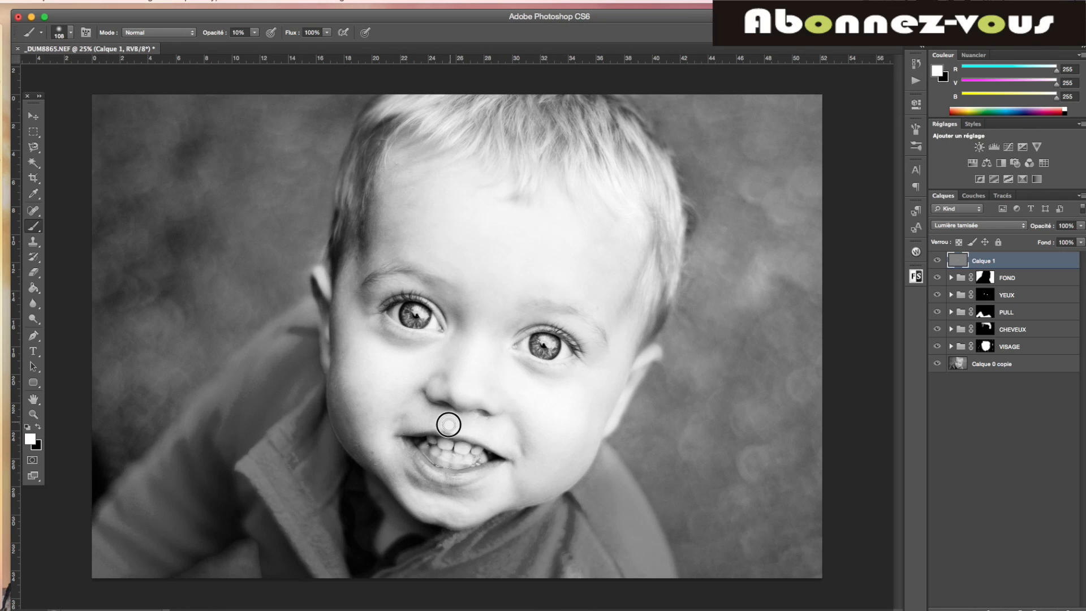
# Step: Paint white on the gray layer over the mouth area, the hair, ear and eyelid beside it, and the sweater sleeve to lighten them
pyautogui.moveTo(476, 422); pyautogui.dragTo(485, 431)
pyautogui.moveTo(347, 181); pyautogui.dragTo(361, 162)
pyautogui.moveTo(317, 265); pyautogui.dragTo(321, 278)
pyautogui.moveTo(401, 278); pyautogui.dragTo(422, 294)
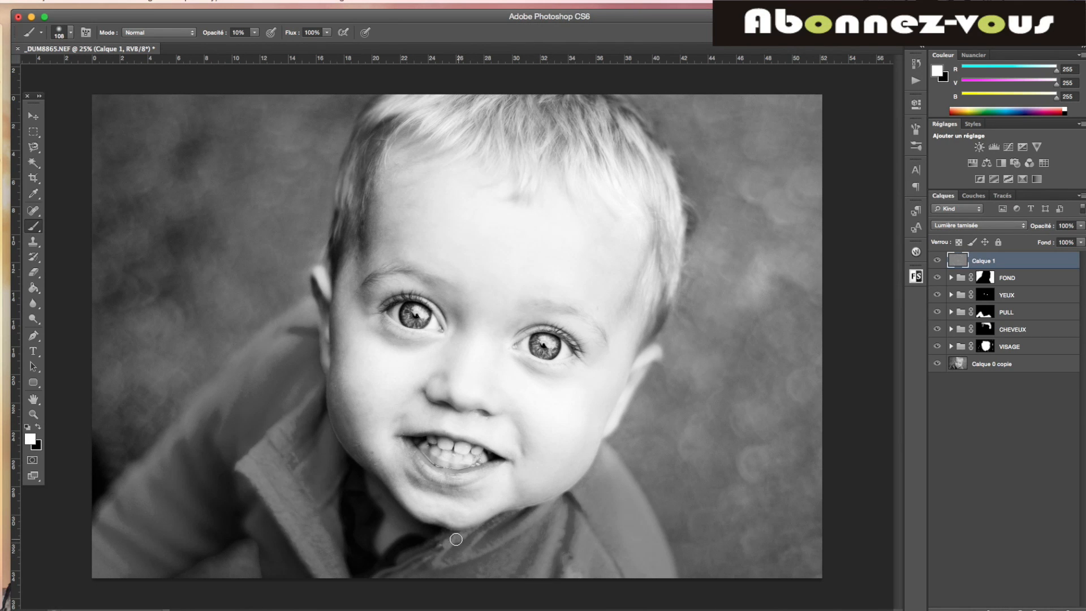
pyautogui.moveTo(148, 457); pyautogui.dragTo(117, 489)
pyautogui.moveTo(120, 493); pyautogui.dragTo(152, 504)
pyautogui.moveTo(168, 446); pyautogui.dragTo(192, 423)
# Step: Paint black at 5% opacity on the gray layer around the eyes, nose, cheek, hair and sweater to deepen the shadows
pyautogui.click(38, 426)
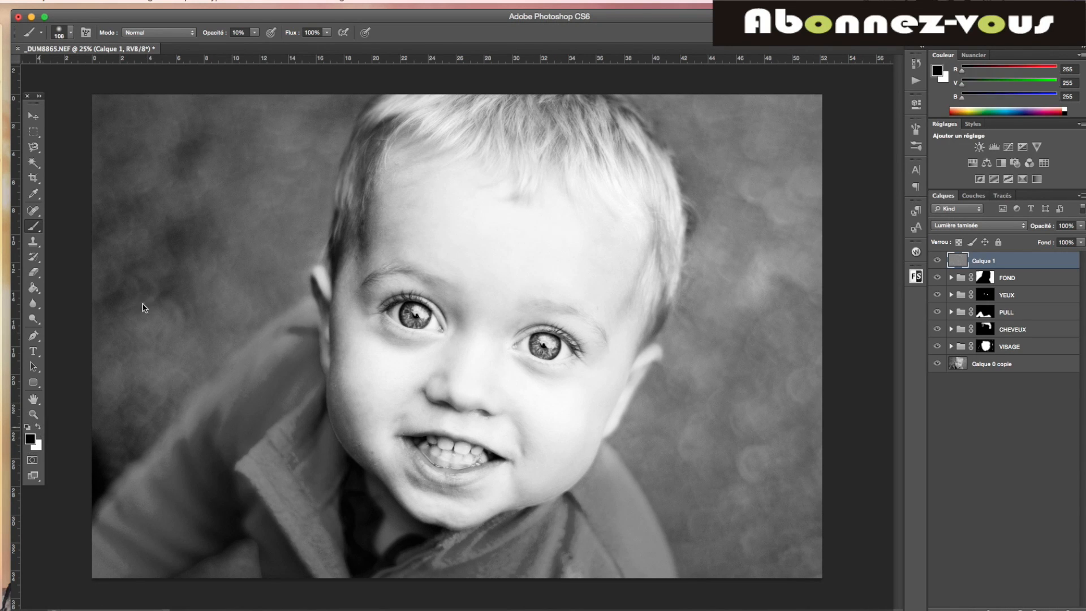
pyautogui.click(254, 32)
pyautogui.moveTo(256, 46); pyautogui.dragTo(254, 47)
pyautogui.moveTo(442, 288)
pyautogui.mouseDown()
pyautogui.moveTo(432, 282)
pyautogui.moveTo(456, 328)
pyautogui.moveTo(377, 333)
pyautogui.mouseUp()
pyautogui.moveTo(511, 325)
pyautogui.mouseDown()
pyautogui.moveTo(558, 311)
pyautogui.moveTo(532, 312)
pyautogui.mouseUp()
pyautogui.moveTo(518, 366); pyautogui.dragTo(566, 373)
pyautogui.moveTo(444, 379); pyautogui.dragTo(419, 398)
pyautogui.moveTo(351, 384)
pyautogui.mouseDown()
pyautogui.moveTo(346, 435)
pyautogui.moveTo(331, 390)
pyautogui.mouseUp()
pyautogui.moveTo(352, 197)
pyautogui.mouseDown()
pyautogui.moveTo(335, 262)
pyautogui.moveTo(344, 228)
pyautogui.mouseUp()
pyautogui.moveTo(496, 106)
pyautogui.mouseDown()
pyautogui.moveTo(551, 111)
pyautogui.moveTo(554, 128)
pyautogui.moveTo(569, 106)
pyautogui.moveTo(598, 146)
pyautogui.moveTo(625, 157)
pyautogui.moveTo(615, 136)
pyautogui.moveTo(642, 148)
pyautogui.moveTo(644, 126)
pyautogui.moveTo(684, 194)
pyautogui.mouseUp()
pyautogui.moveTo(202, 466)
pyautogui.mouseDown()
pyautogui.moveTo(208, 452)
pyautogui.moveTo(158, 489)
pyautogui.moveTo(170, 531)
pyautogui.moveTo(287, 505)
pyautogui.moveTo(247, 530)
pyautogui.moveTo(267, 560)
pyautogui.mouseUp()
pyautogui.moveTo(318, 480)
pyautogui.mouseDown()
pyautogui.moveTo(319, 453)
pyautogui.moveTo(325, 493)
pyautogui.mouseUp()
pyautogui.moveTo(435, 384); pyautogui.dragTo(424, 391)
pyautogui.moveTo(359, 283); pyautogui.dragTo(365, 262)
# Step: Compare the portrait with and without the gray layer's dodge and burn strokes
pyautogui.click(937, 261)
pyautogui.click(937, 261)
pyautogui.click(938, 261)
pyautogui.click(938, 261)
pyautogui.click(937, 260)
pyautogui.click(938, 261)
pyautogui.click(937, 261)
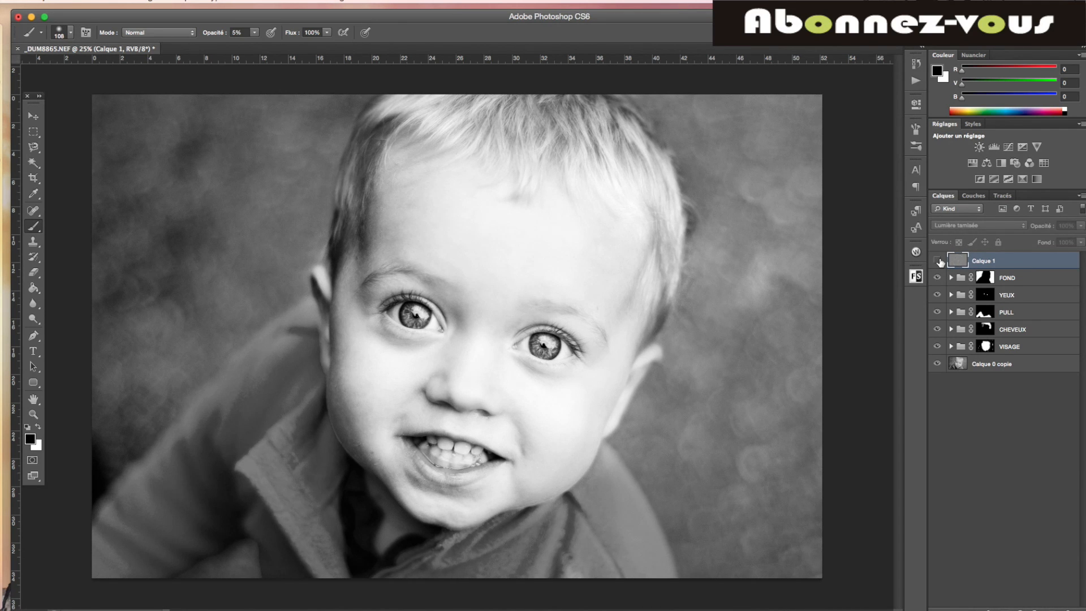
pyautogui.click(938, 261)
pyautogui.click(938, 260)
pyautogui.click(938, 261)
pyautogui.click(938, 260)
pyautogui.click(938, 261)
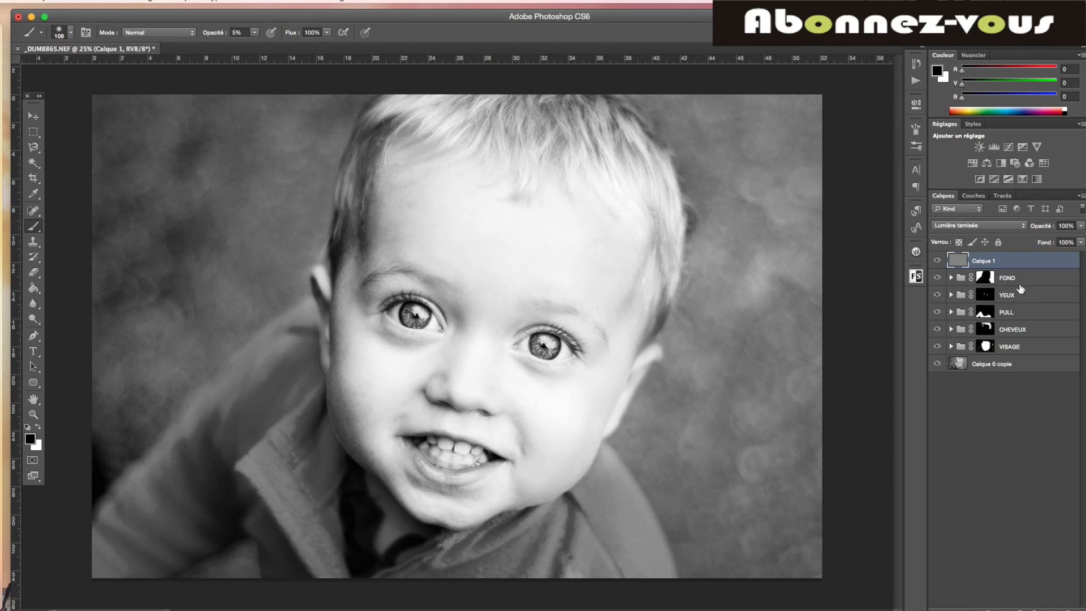
pyautogui.click(257, 35)
pyautogui.moveTo(256, 43); pyautogui.dragTo(260, 43)
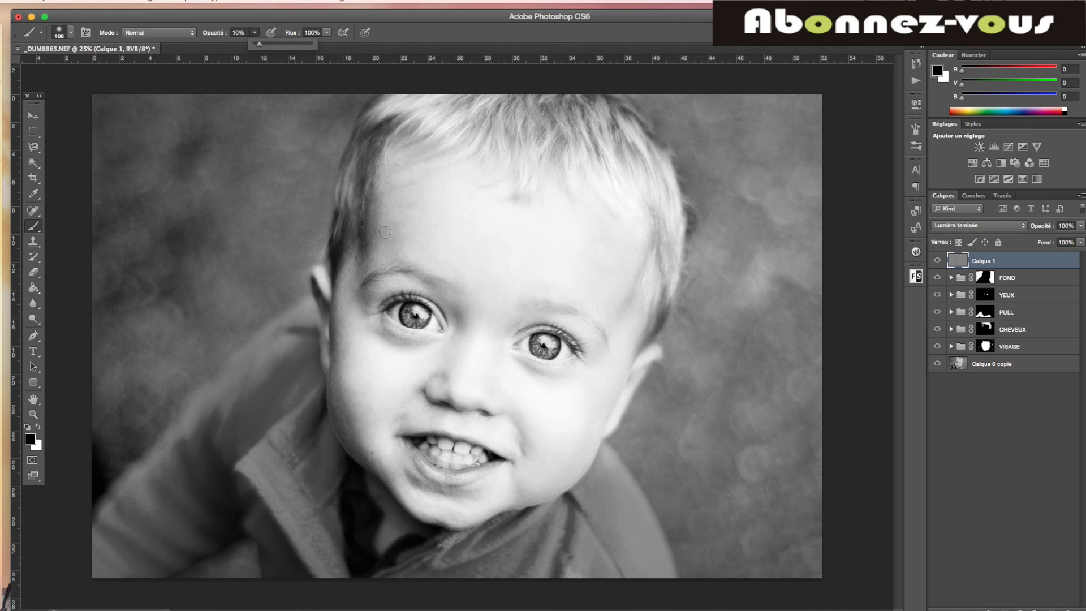
pyautogui.moveTo(442, 292)
pyautogui.mouseDown()
pyautogui.moveTo(412, 273)
pyautogui.moveTo(448, 295)
pyautogui.mouseUp()
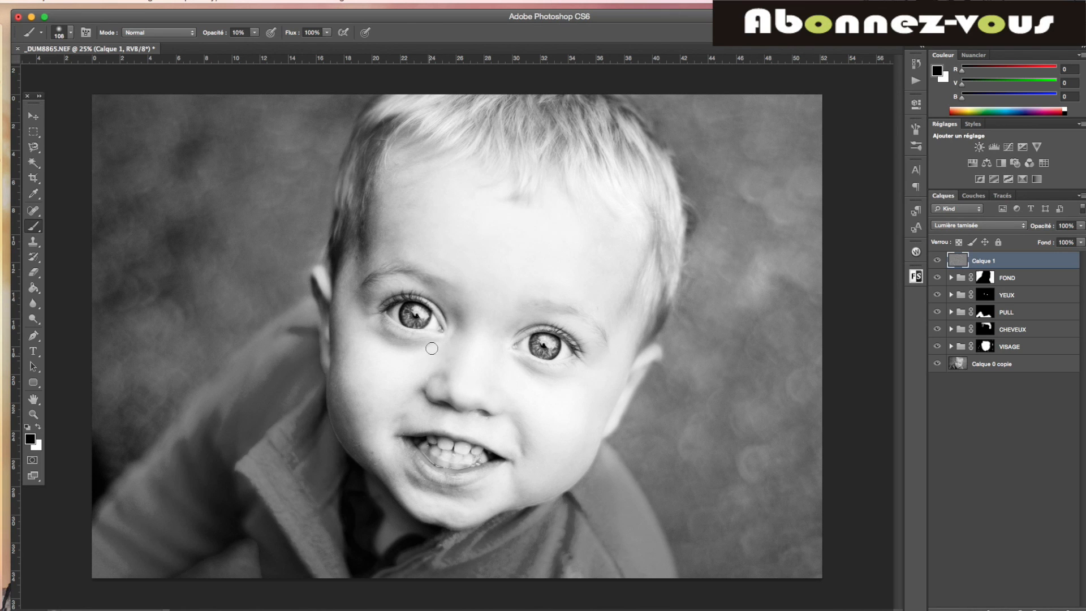
pyautogui.click(109, 1)
pyautogui.click(124, 34)
# Step: Lower the brush opacity and paint more black beside the eye, under the mouth, at its corner and along the hair
pyautogui.click(254, 33)
pyautogui.moveTo(259, 43); pyautogui.dragTo(255, 44)
pyautogui.click(439, 289)
pyautogui.moveTo(425, 481); pyautogui.dragTo(442, 486)
pyautogui.moveTo(508, 416)
pyautogui.mouseDown()
pyautogui.moveTo(527, 436)
pyautogui.moveTo(517, 434)
pyautogui.mouseUp()
pyautogui.moveTo(664, 300); pyautogui.dragTo(659, 285)
# Step: Paint white at 11% brush opacity along the nose and on the cheek of the gray layer
pyautogui.click(38, 427)
pyautogui.click(255, 33)
pyautogui.click(257, 45)
pyautogui.moveTo(258, 45); pyautogui.dragTo(260, 46)
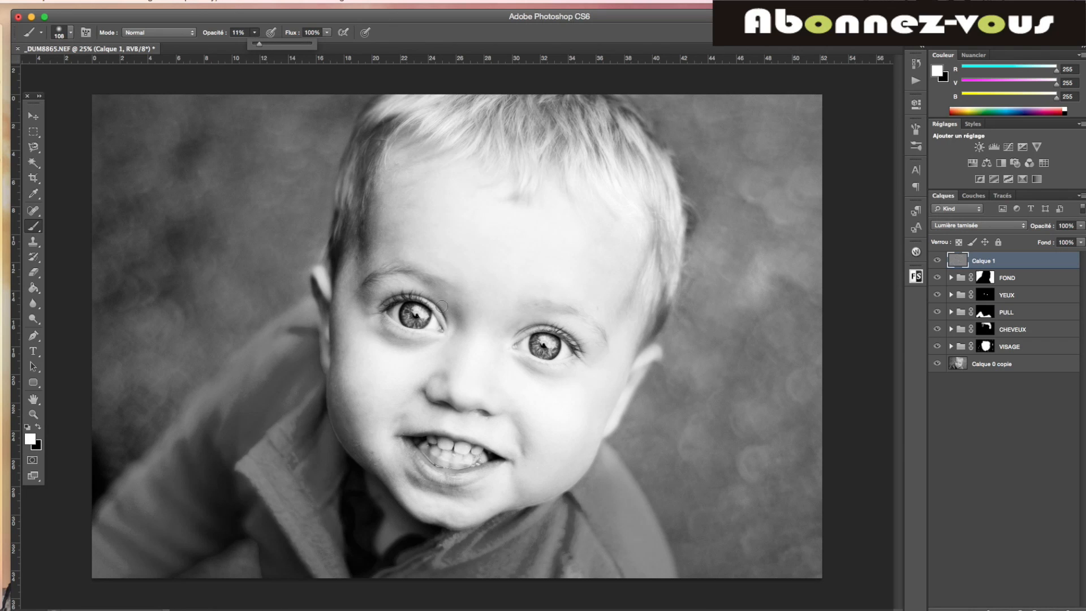
pyautogui.moveTo(447, 343)
pyautogui.mouseDown()
pyautogui.moveTo(457, 356)
pyautogui.moveTo(414, 357)
pyautogui.moveTo(465, 377)
pyautogui.moveTo(472, 360)
pyautogui.moveTo(473, 388)
pyautogui.mouseUp()
pyautogui.click(523, 418)
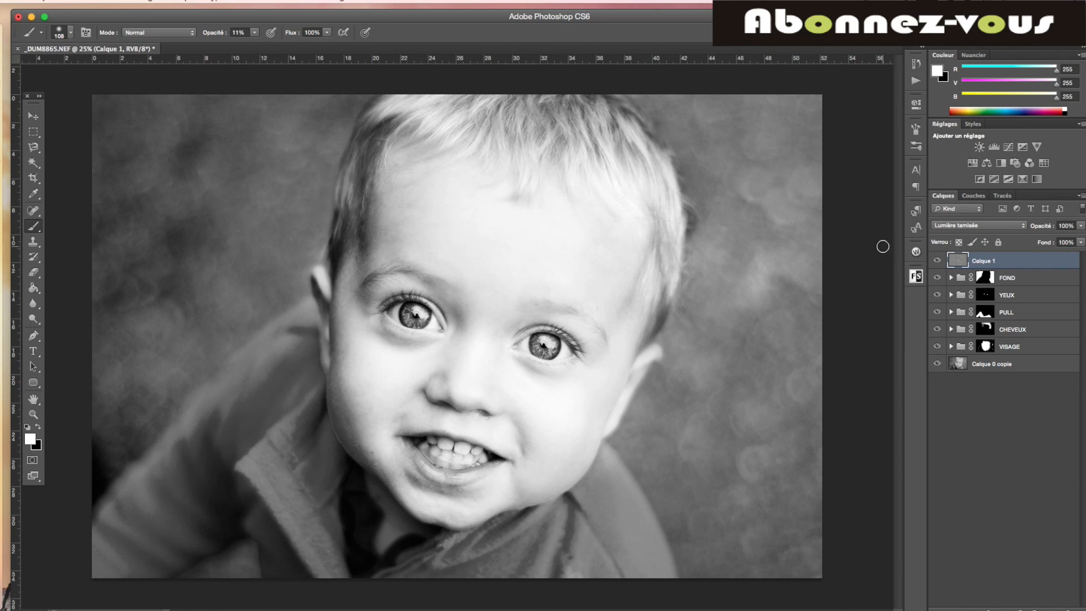
# Step: Check the lightened nose and cheek by hiding and showing the gray layer
pyautogui.click(938, 262)
pyautogui.click(938, 261)
pyautogui.click(938, 260)
pyautogui.click(938, 261)
pyautogui.click(938, 261)
pyautogui.click(938, 261)
# Step: Stamp all visible layers into a new top layer and apply Niveaux with black input 25 and white input 225
pyautogui.press('super+alt+shift+e')
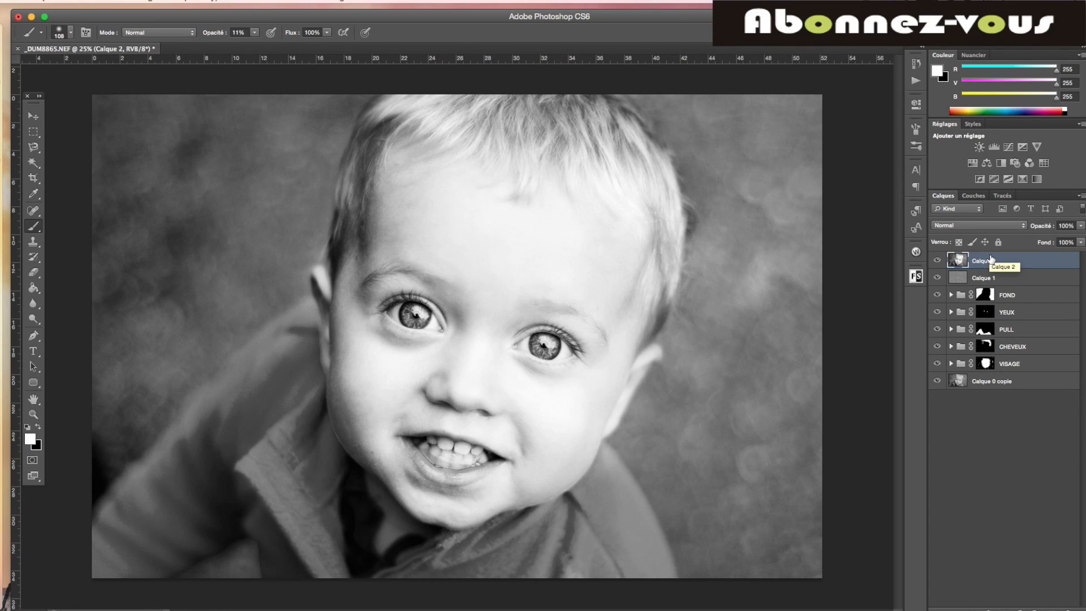
pyautogui.press('super+l')
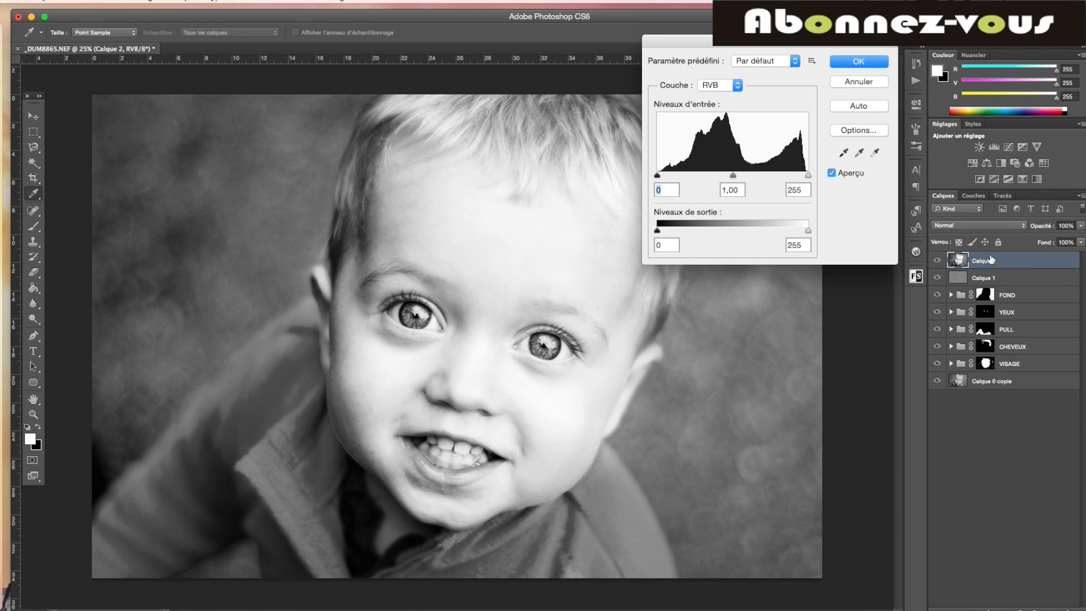
pyautogui.moveTo(659, 176); pyautogui.dragTo(672, 175)
pyautogui.moveTo(807, 175); pyautogui.dragTo(790, 177)
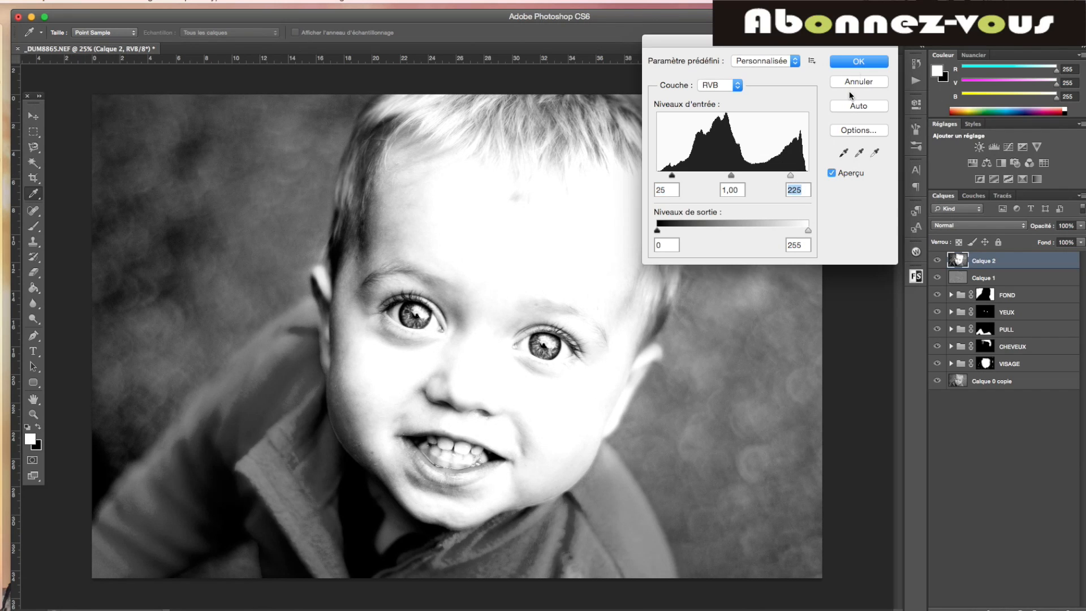
pyautogui.click(858, 61)
pyautogui.press('b')
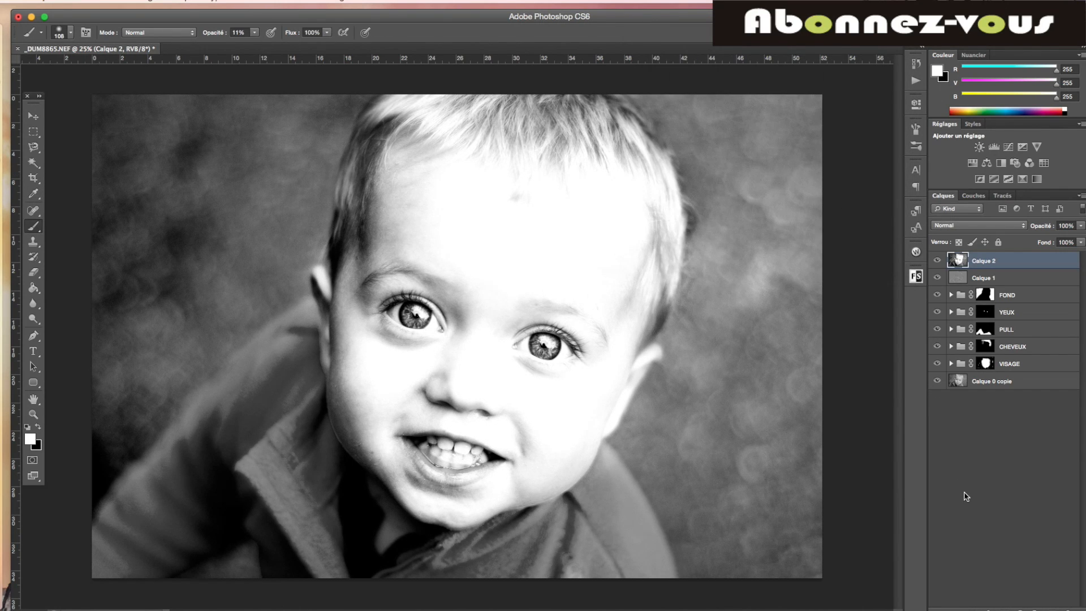
# Step: Duplicate the merged layer Calque 2 and invert the copy to a negative
pyautogui.press('super+j')
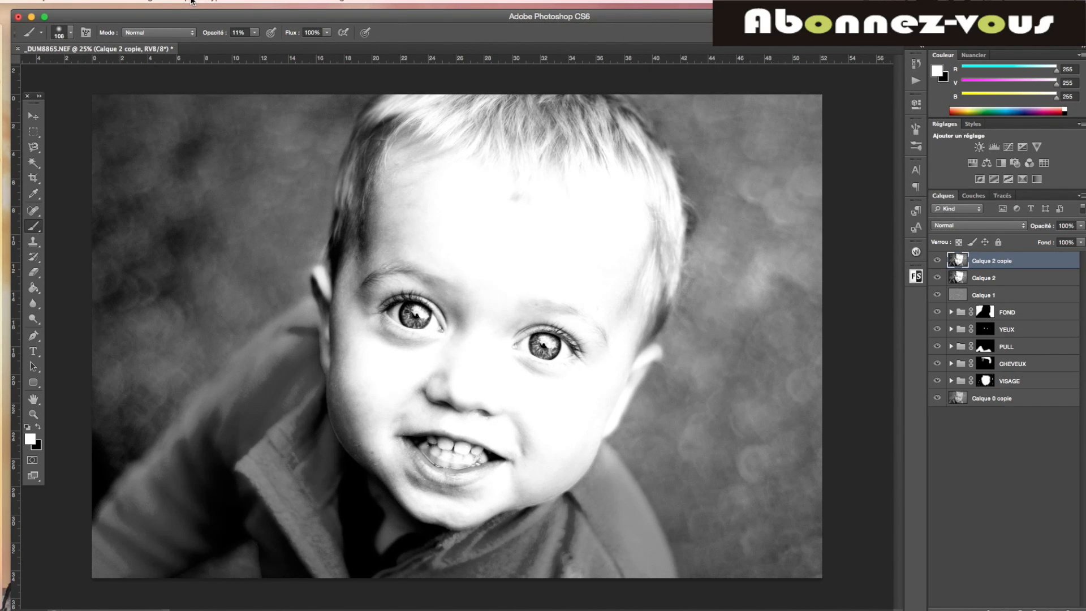
pyautogui.click(147, 3)
pyautogui.moveTo(145, 35)
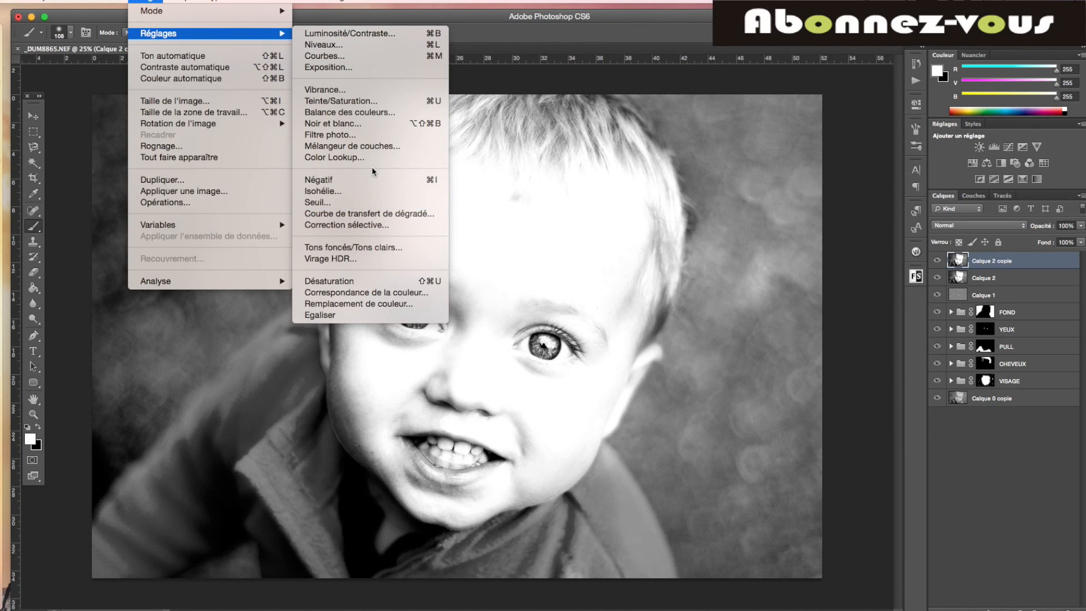
pyautogui.click(331, 179)
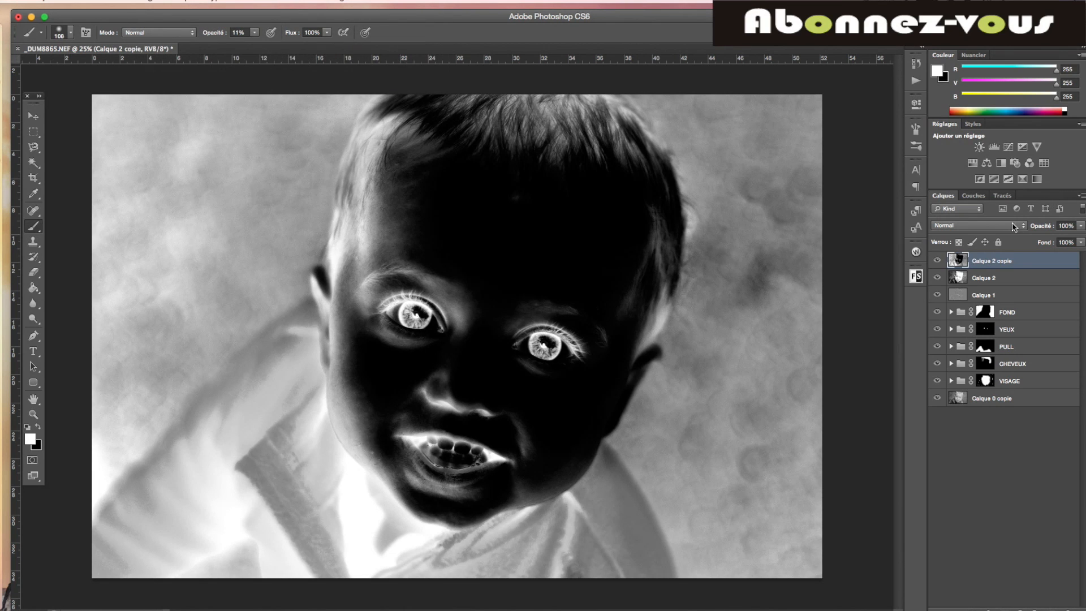
# Step: Set the inverted copy's blend mode to Densité couleur -
pyautogui.click(1016, 228)
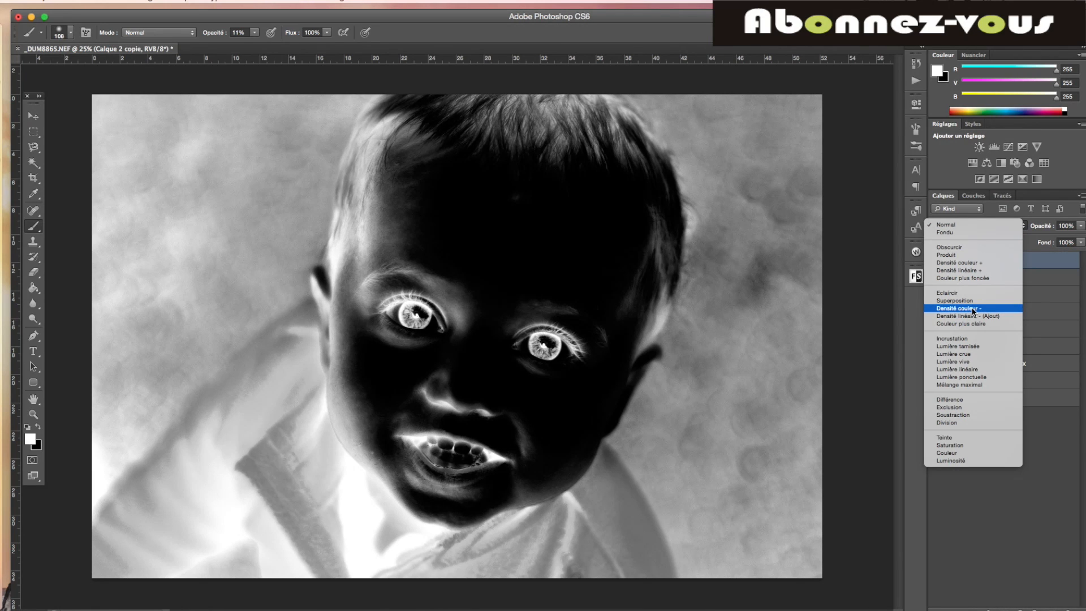
pyautogui.click(973, 309)
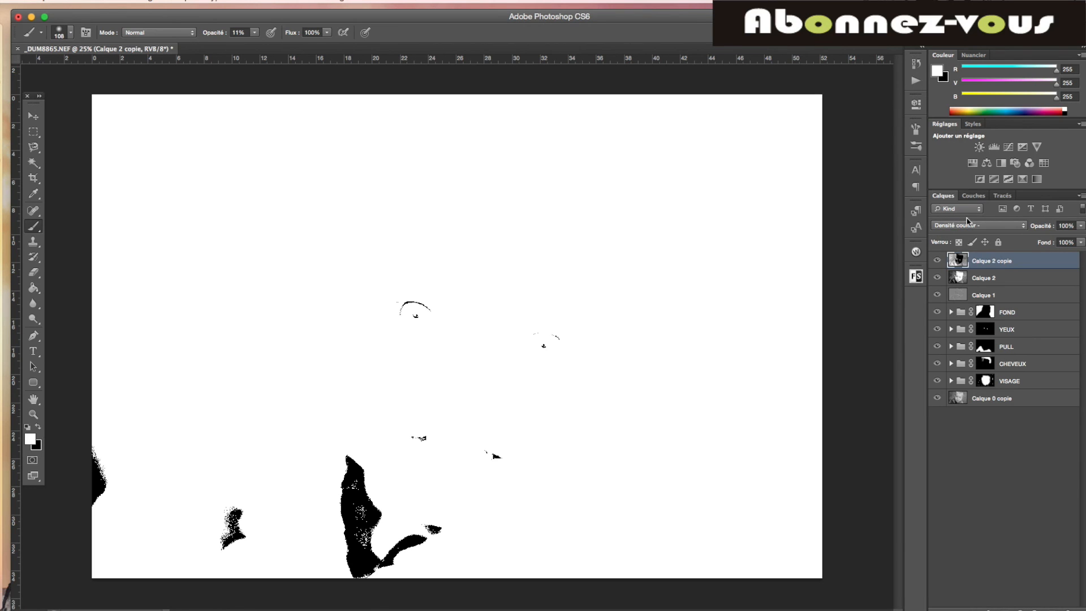
pyautogui.click(1011, 229)
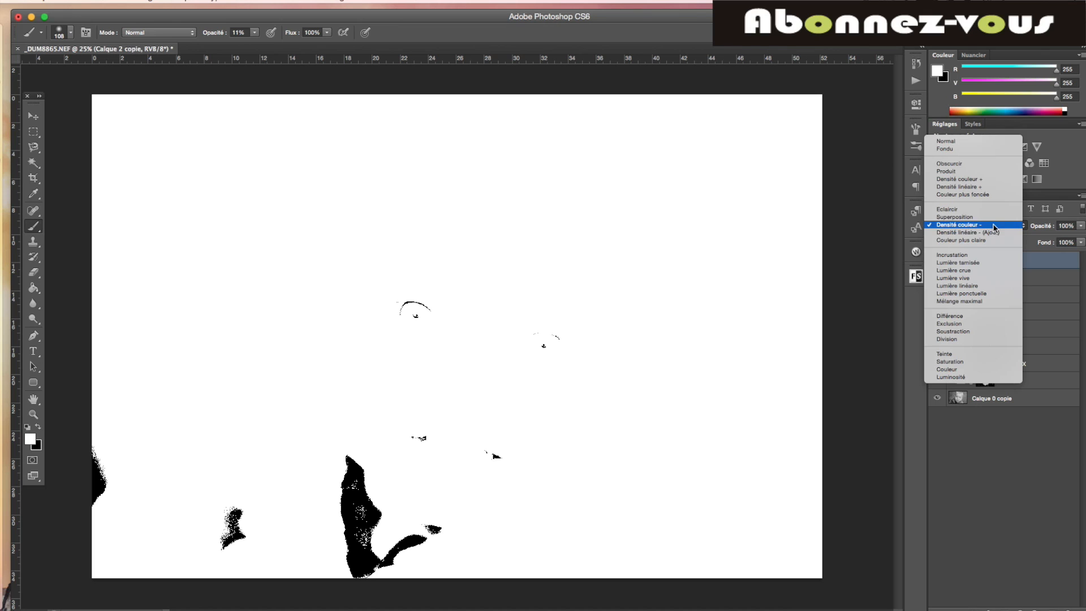
pyautogui.click(994, 226)
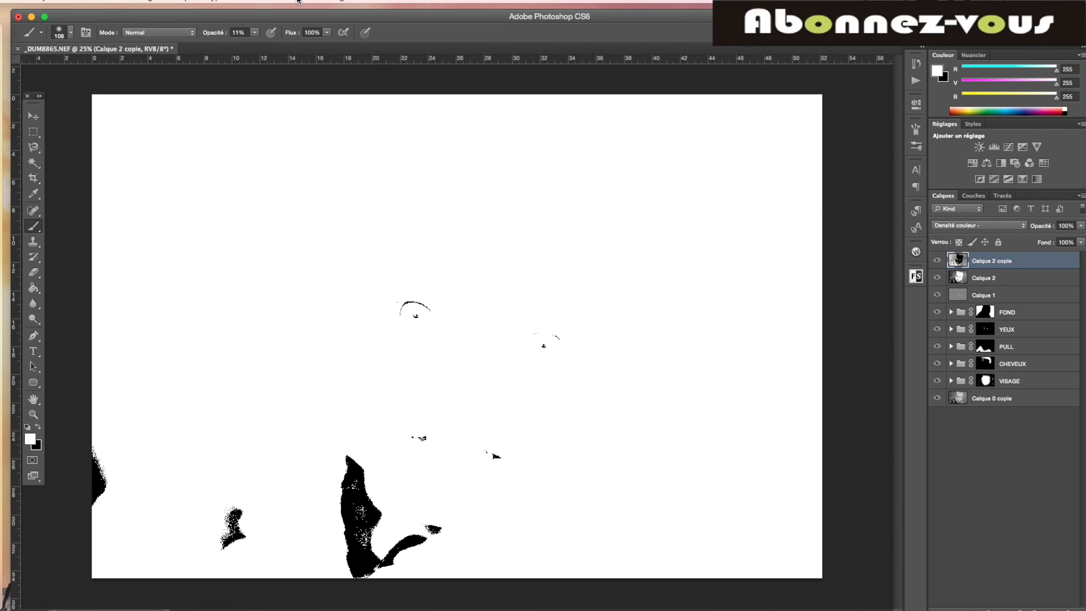
# Step: Blur the inverted layer Calque 2 copie with Flou gaussien at a radius of 2,0 pixels
pyautogui.click(298, 1)
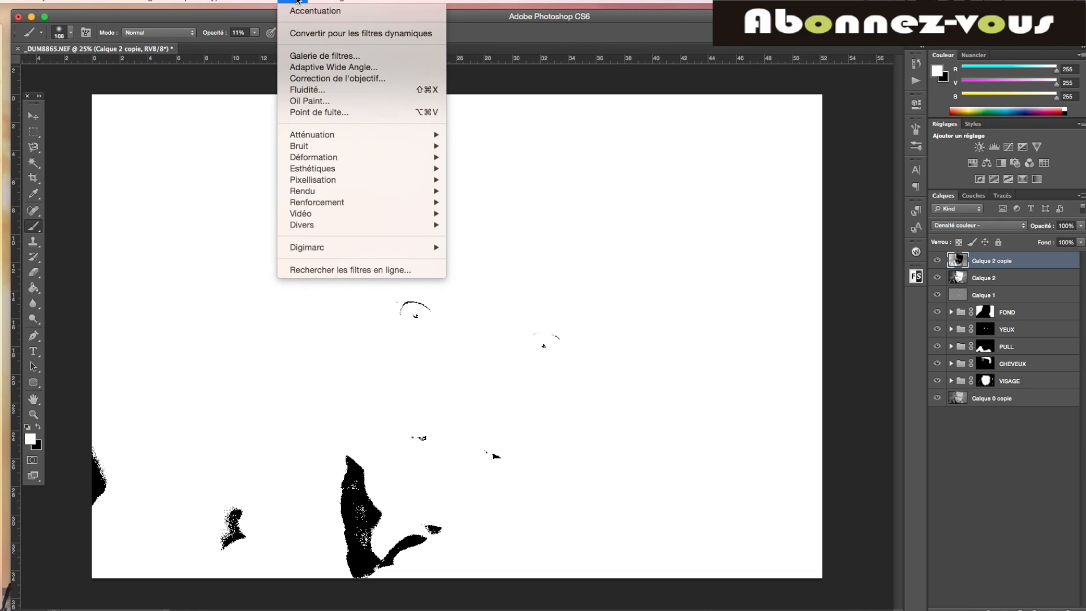
pyautogui.moveTo(398, 137)
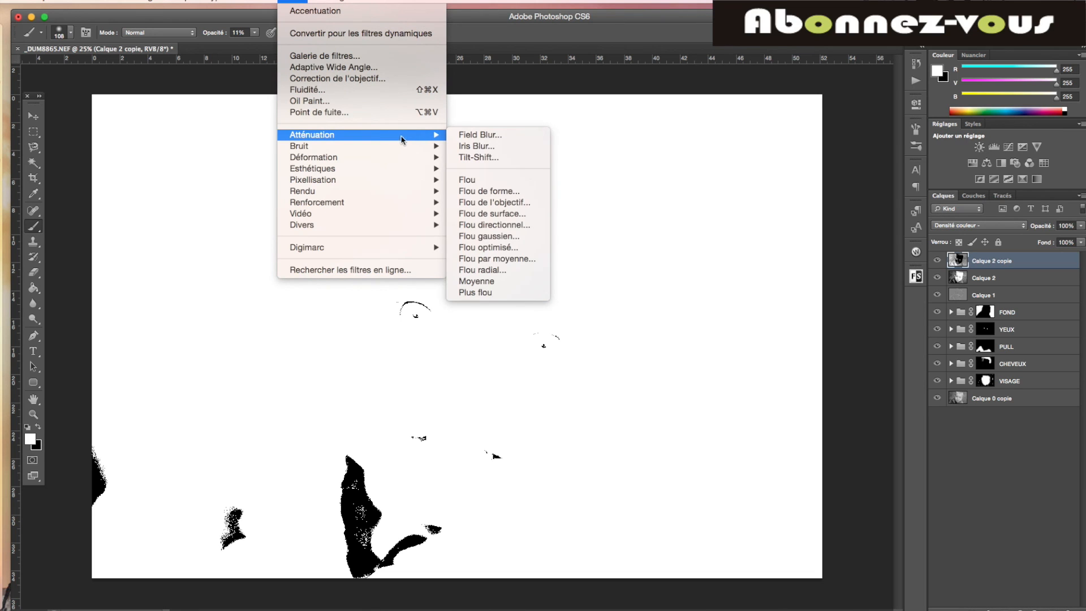
pyautogui.click(479, 238)
pyautogui.click(705, 321)
pyautogui.click(723, 321)
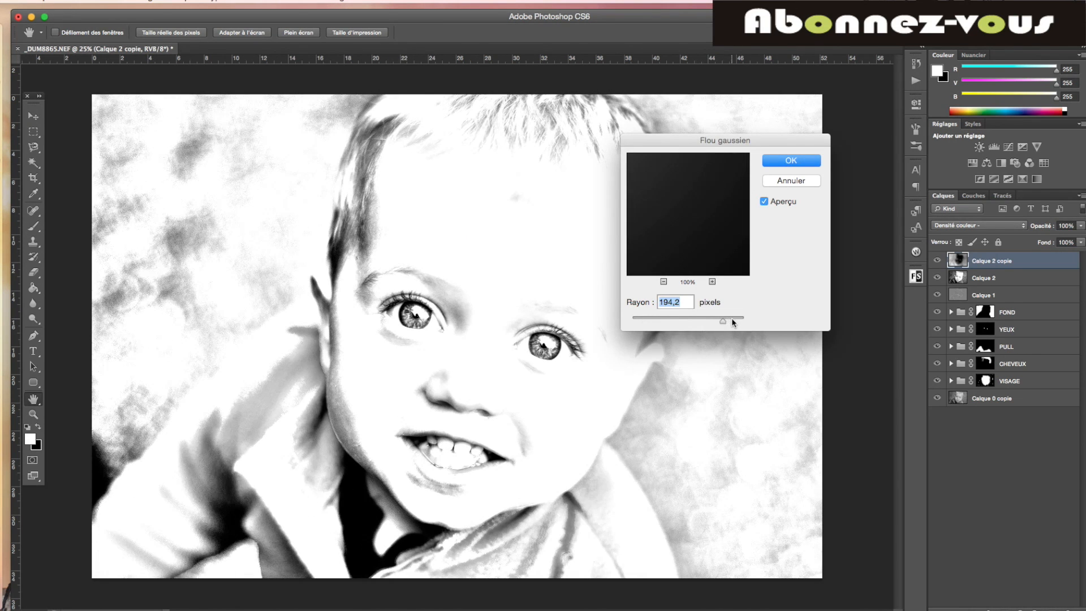
pyautogui.click(659, 321)
pyautogui.moveTo(657, 321); pyautogui.dragTo(643, 324)
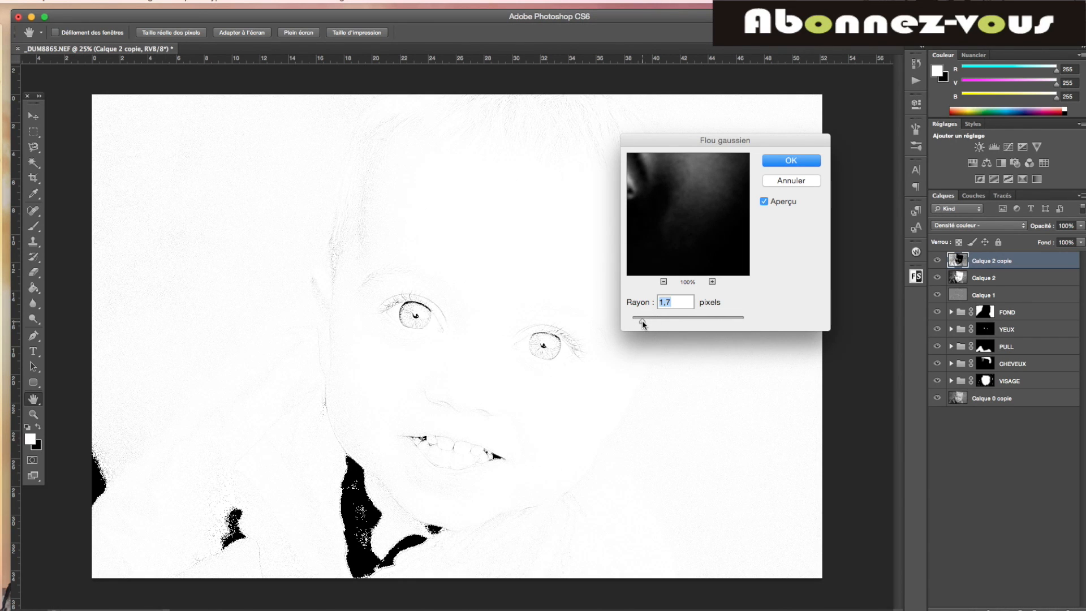
pyautogui.click(642, 324)
pyautogui.moveTo(646, 323); pyautogui.dragTo(646, 322)
pyautogui.moveTo(643, 323); pyautogui.dragTo(645, 323)
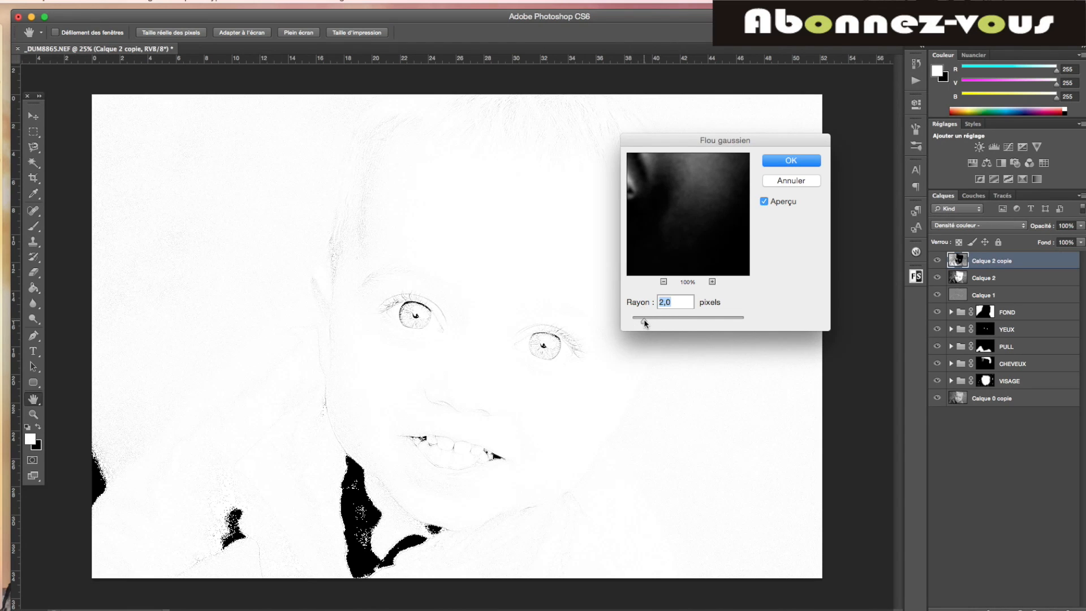
pyautogui.click(802, 162)
pyautogui.press('b')
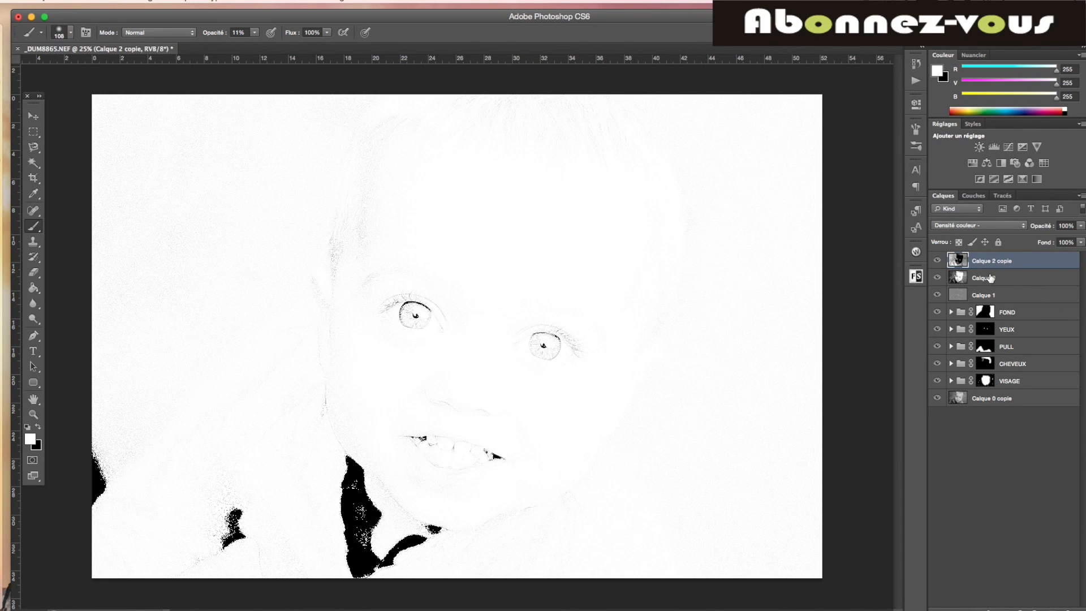
# Step: Merge Calque 2 copie with Calque 2 and set the merged layer's blend mode to Produit
pyautogui.keyDown('shift'); pyautogui.click(1021, 280); pyautogui.keyUp('shift')
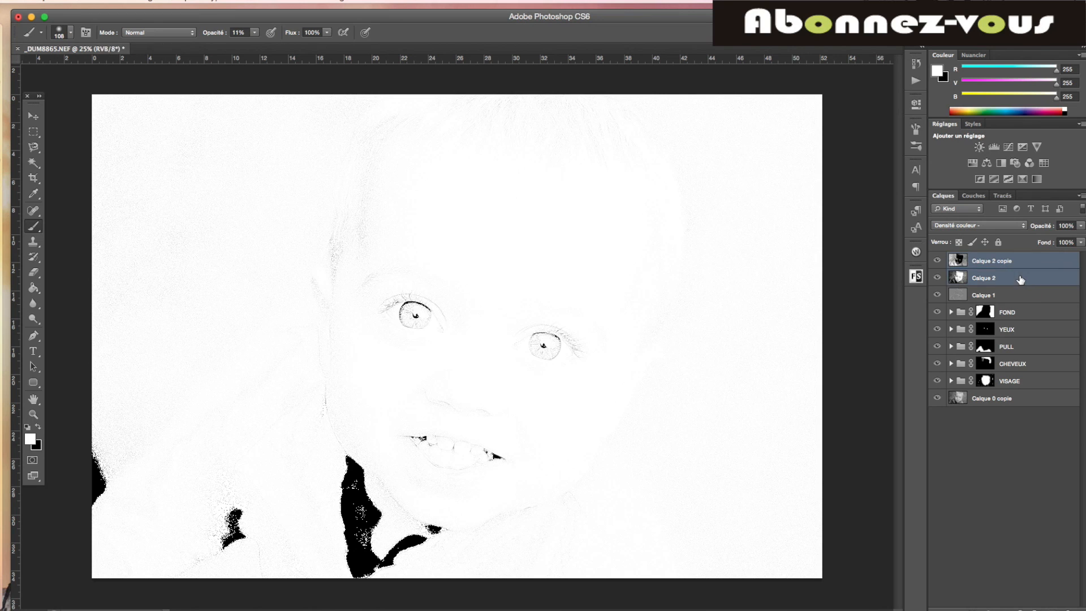
pyautogui.rightClick(1021, 280)
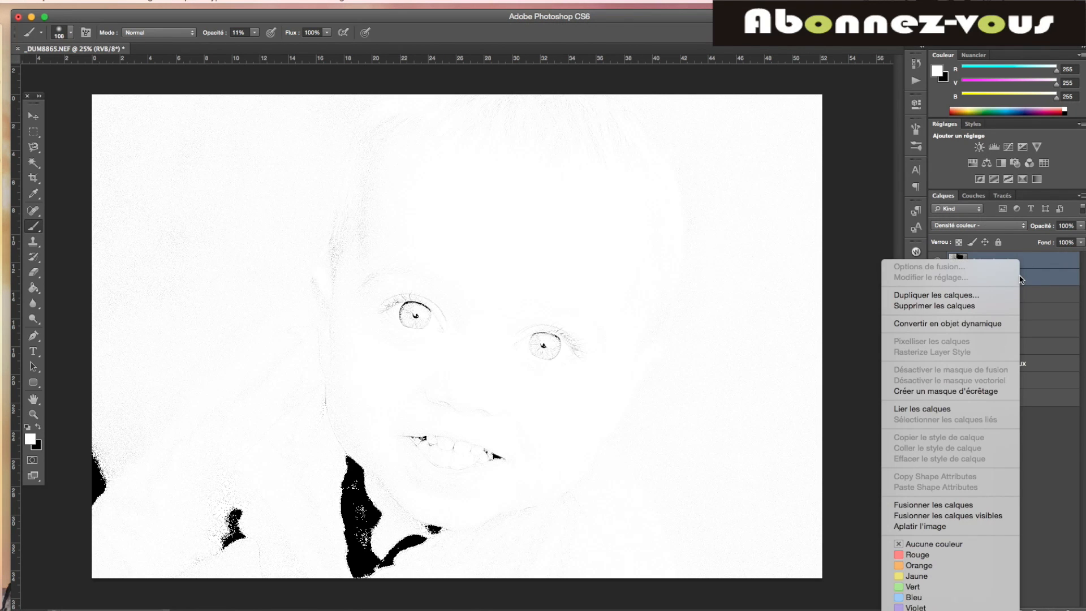
pyautogui.click(969, 504)
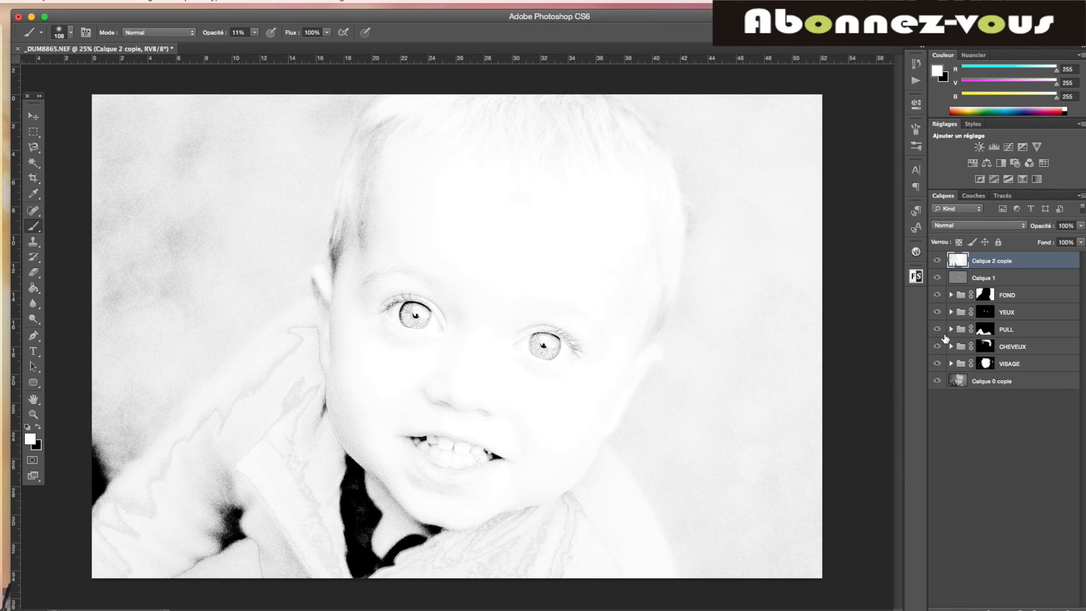
pyautogui.click(969, 227)
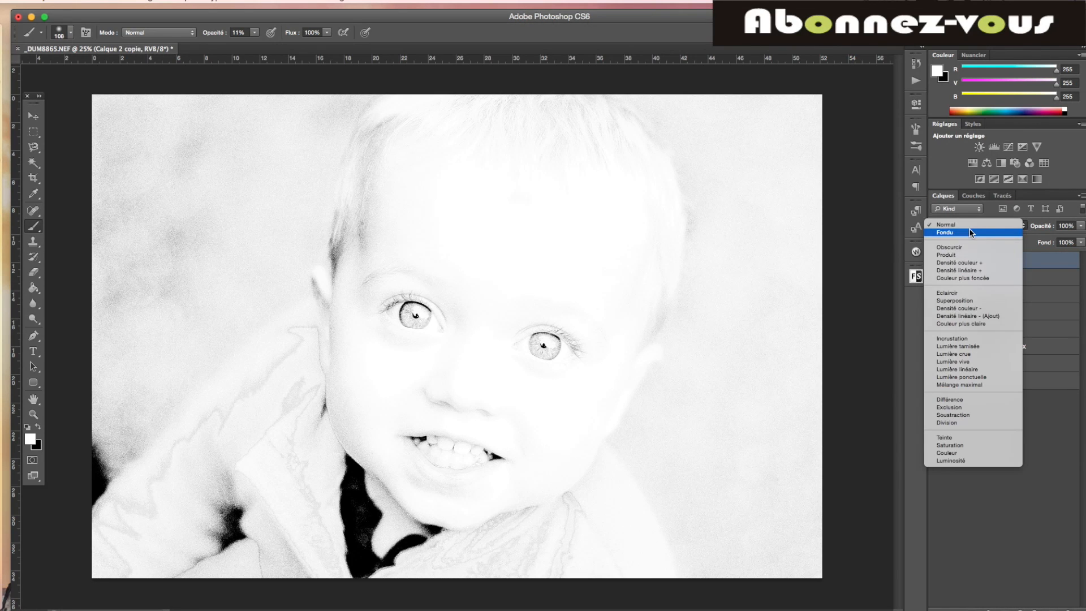
pyautogui.click(949, 254)
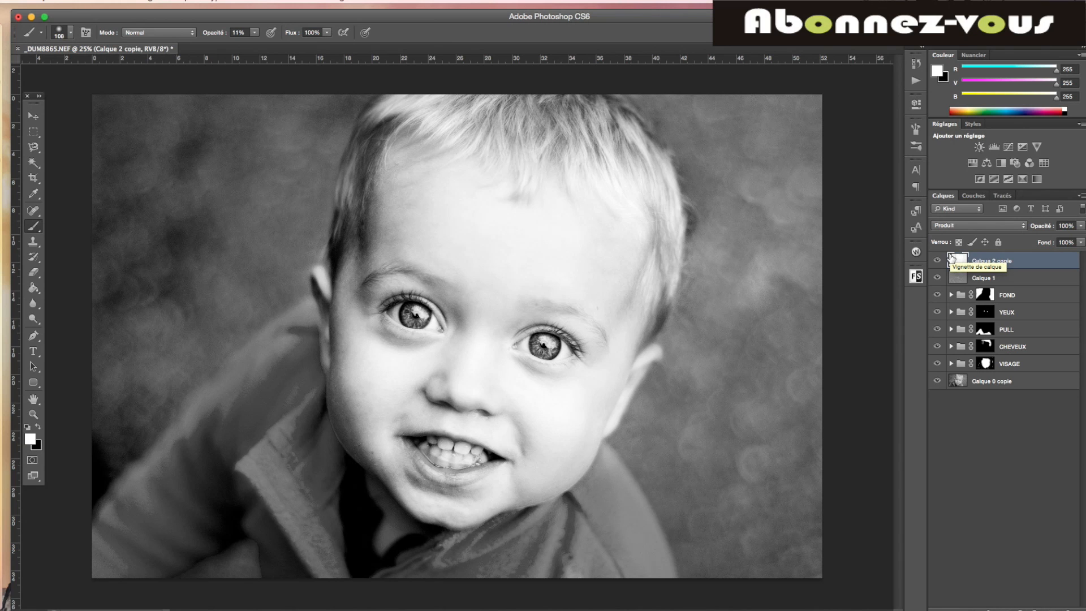
# Step: Compare the portrait with and without the merged sketch layer by repeatedly hiding and showing it
pyautogui.click(939, 260)
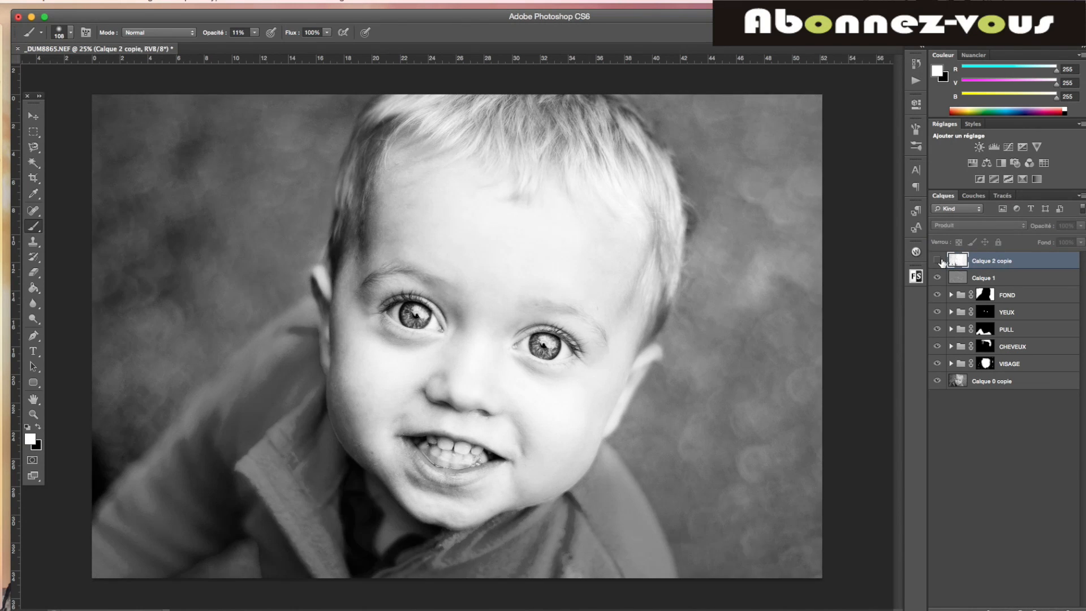
pyautogui.click(939, 260)
pyautogui.click(938, 261)
pyautogui.click(939, 260)
pyautogui.click(939, 260)
pyautogui.click(938, 261)
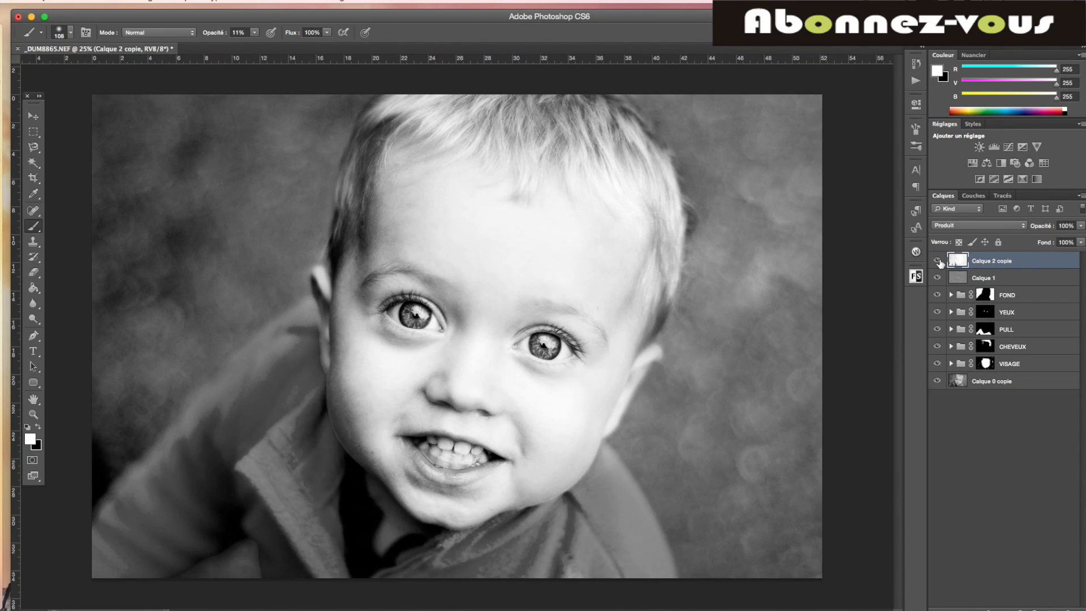
pyautogui.click(939, 260)
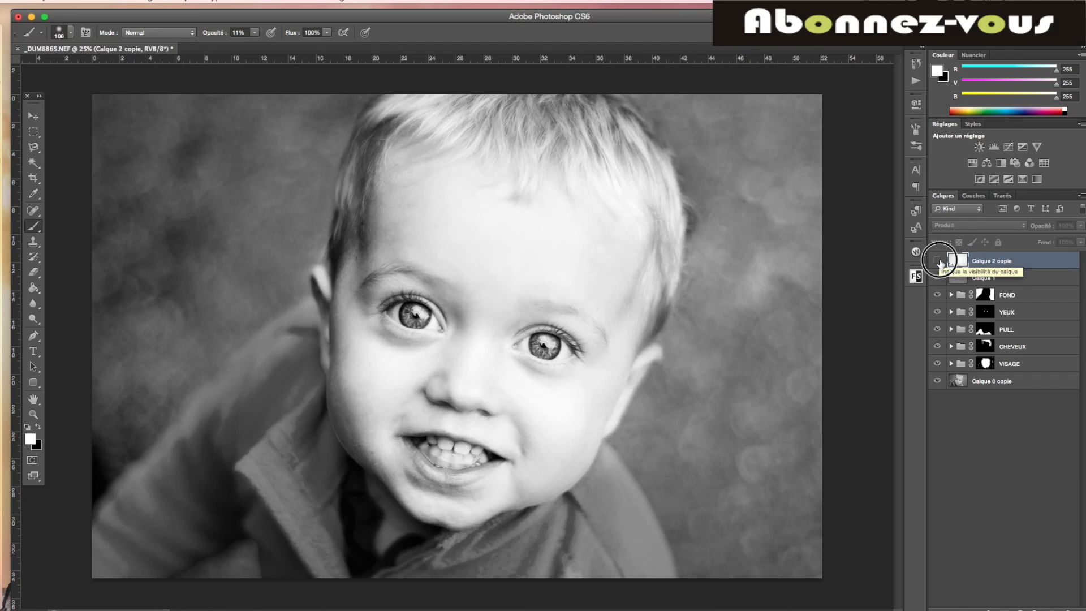
pyautogui.click(939, 260)
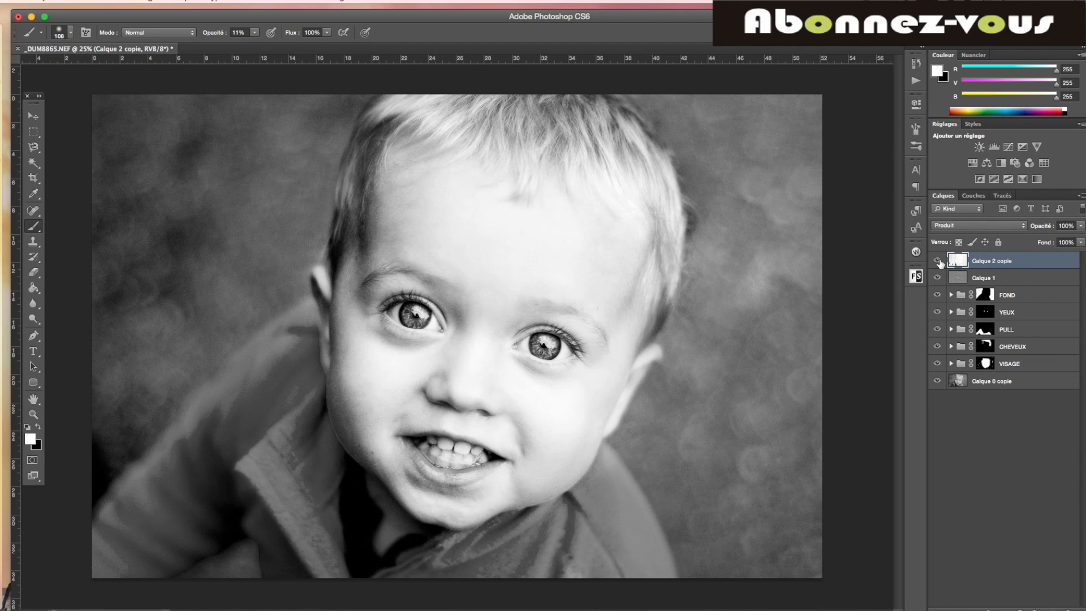